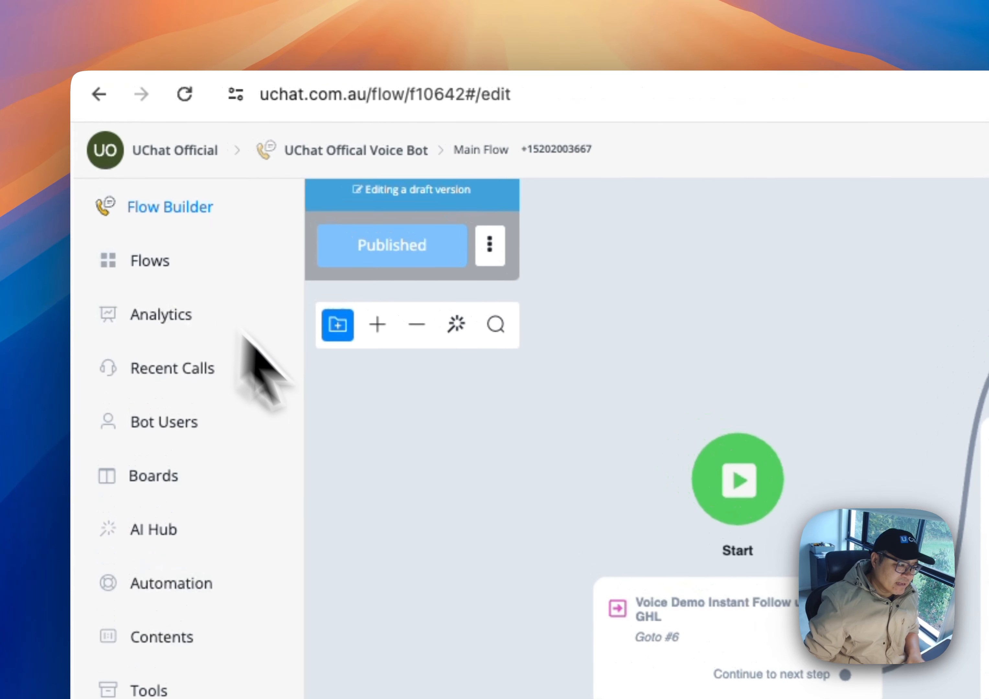
- Open the get_weather function for editing from the AI Hub's list of AI functions
{"action": "left_click", "coordinate": [196, 543]}
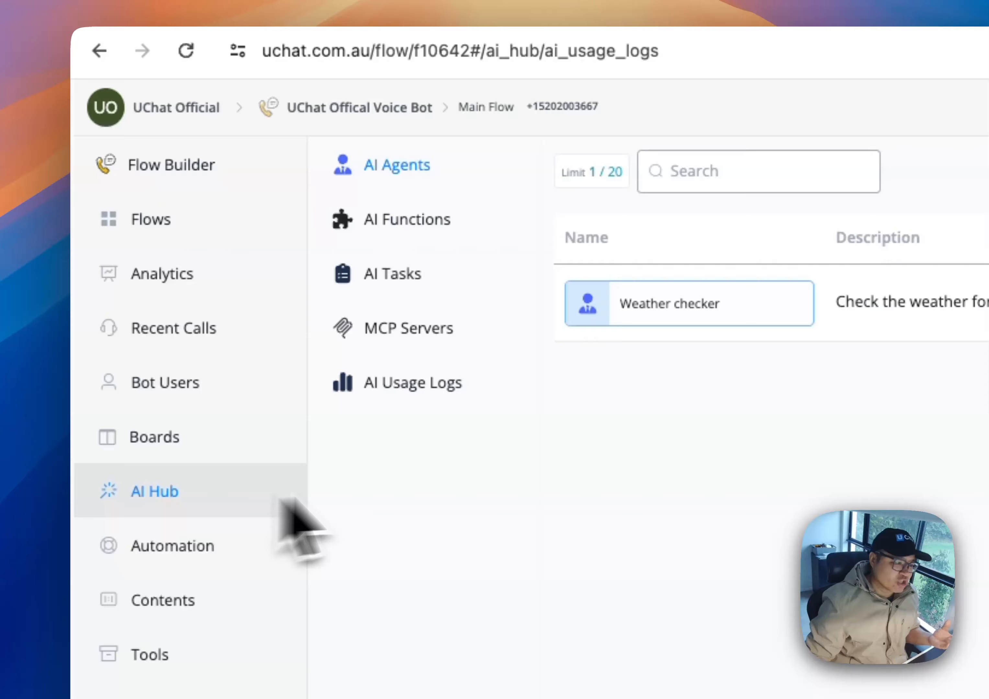
{"action": "left_click", "coordinate": [436, 229]}
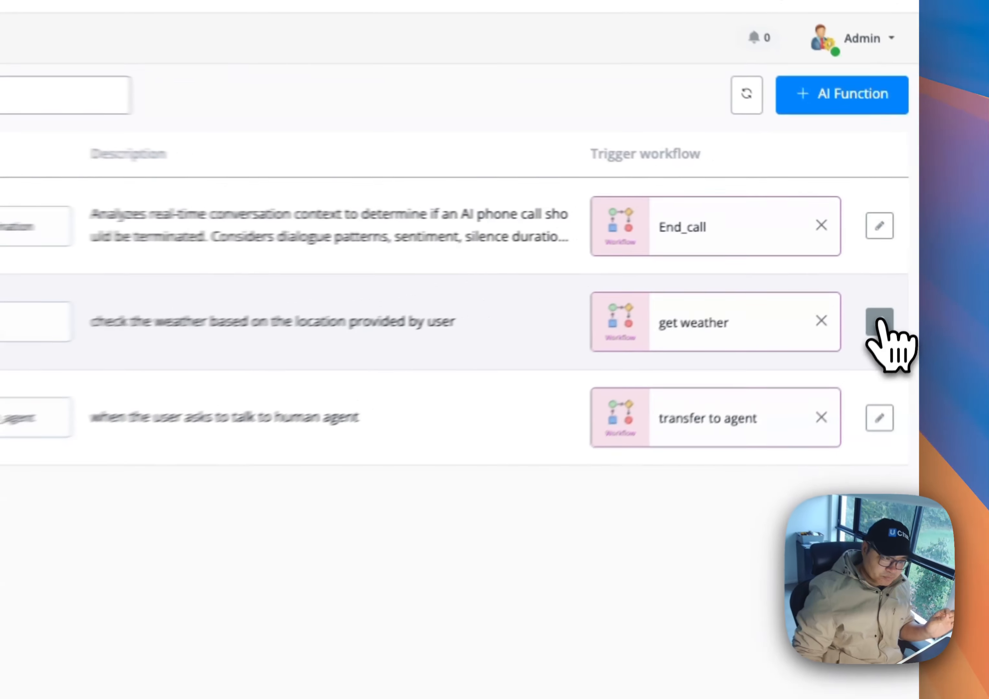
{"action": "left_click", "coordinate": [896, 270]}
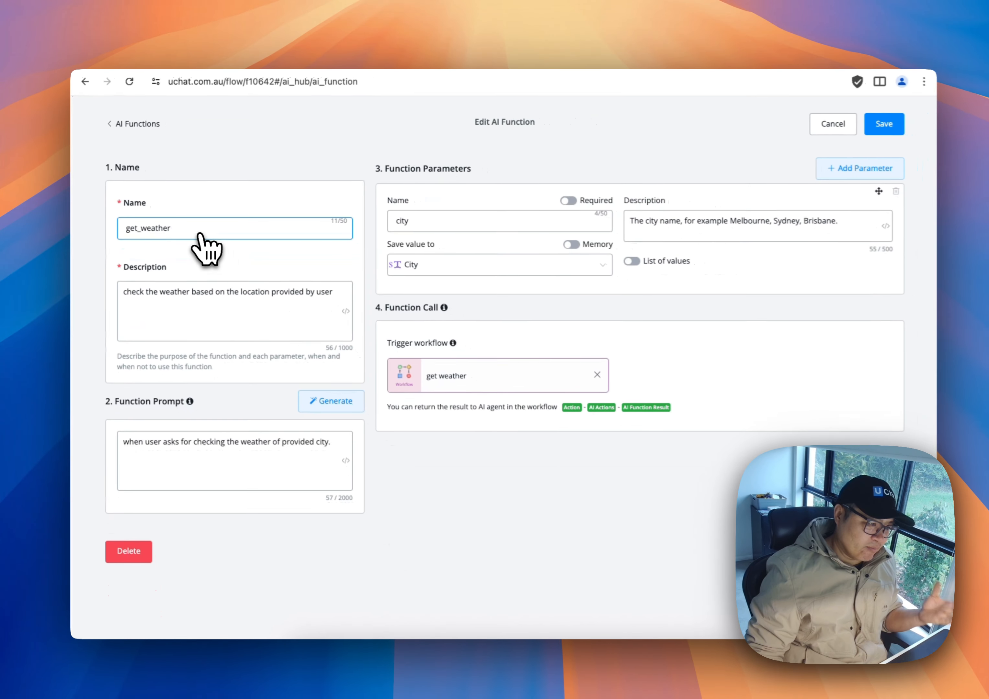
- Review the get_weather function's description, city parameter, function prompt and trigger workflow, and save the function
{"action": "left_click", "coordinate": [390, 455]}
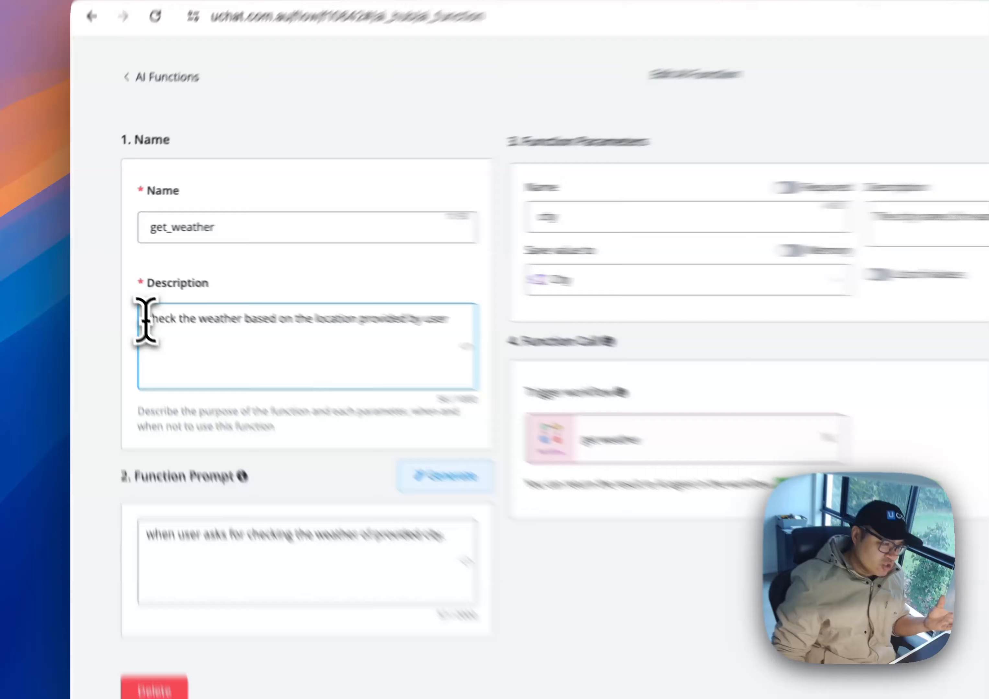
{"action": "left_click_drag", "start_coordinate": [122, 289], "coordinate": [199, 289]}
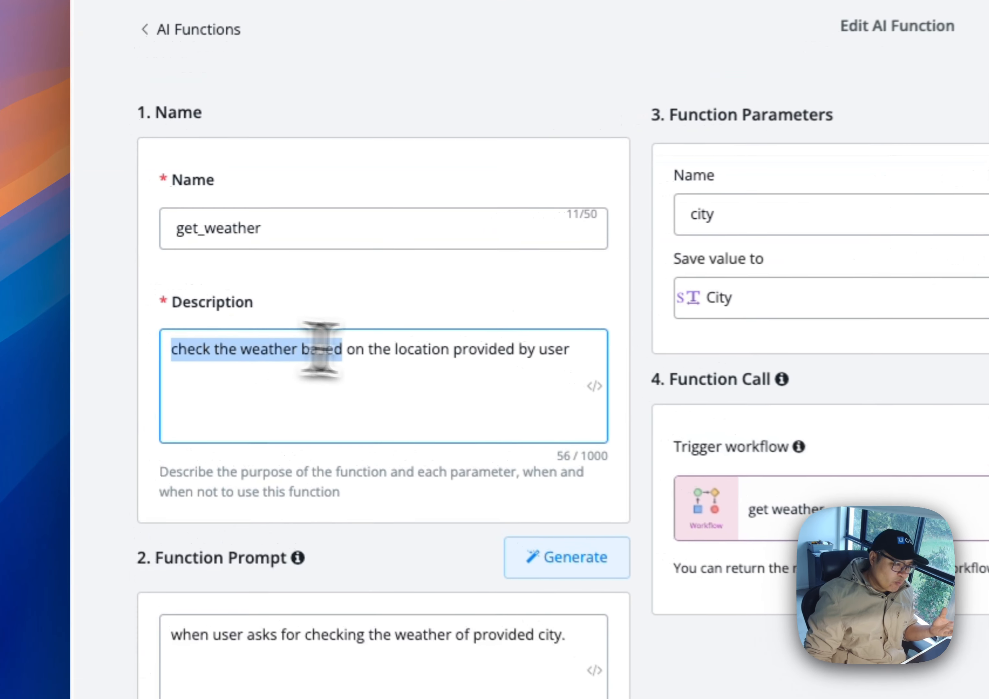
{"action": "left_click_drag", "start_coordinate": [321, 349], "coordinate": [570, 350]}
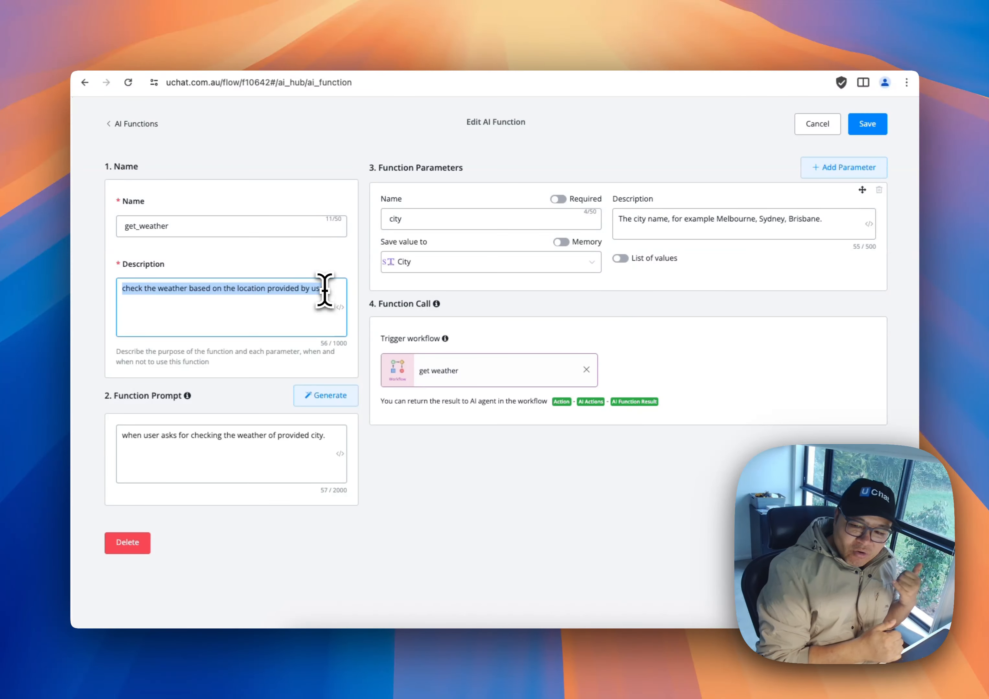
{"action": "left_click", "coordinate": [440, 220]}
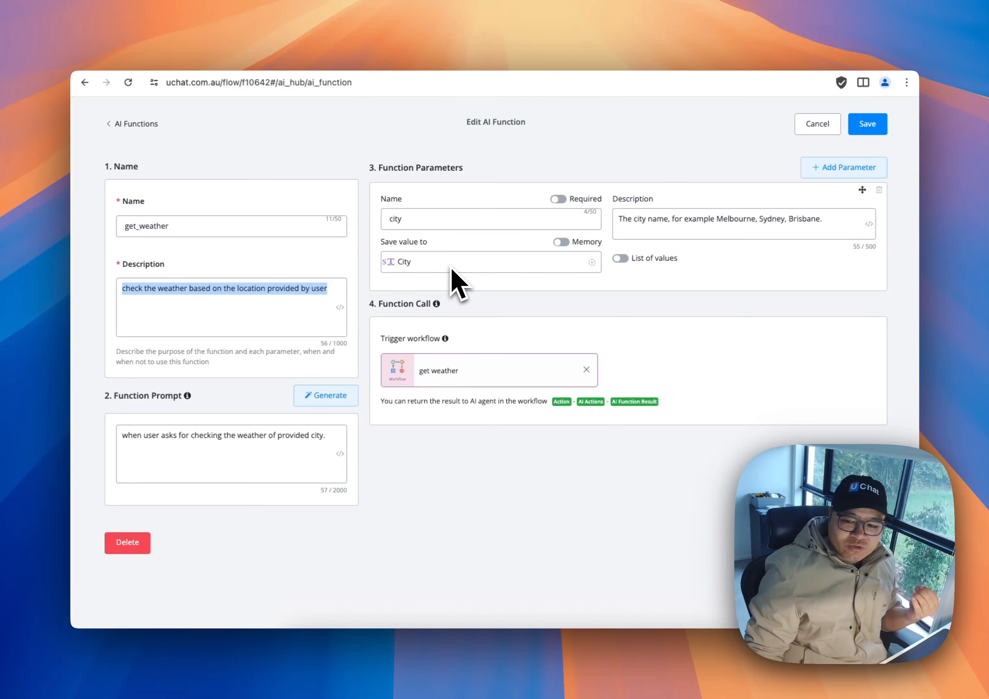
{"action": "left_click", "coordinate": [213, 435]}
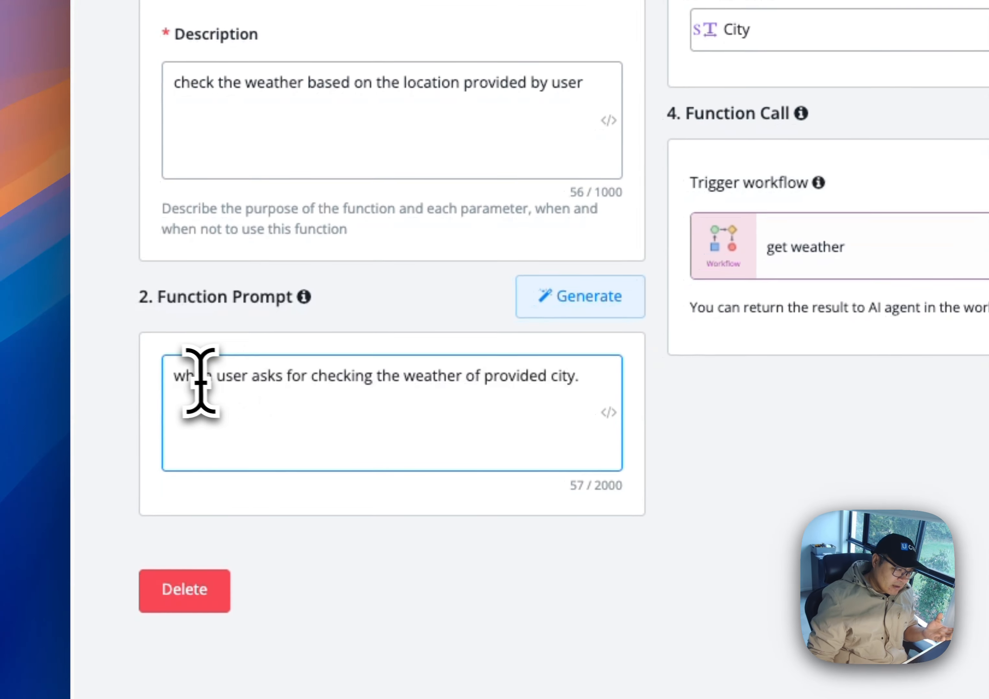
{"action": "left_click_drag", "start_coordinate": [172, 380], "coordinate": [579, 379]}
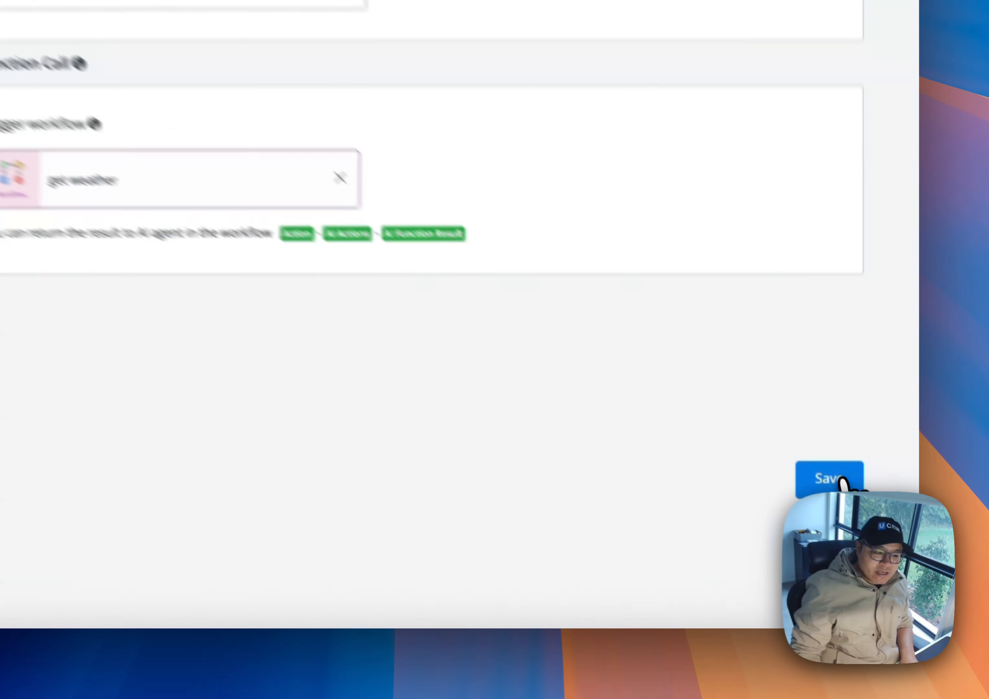
{"action": "left_click", "coordinate": [872, 545]}
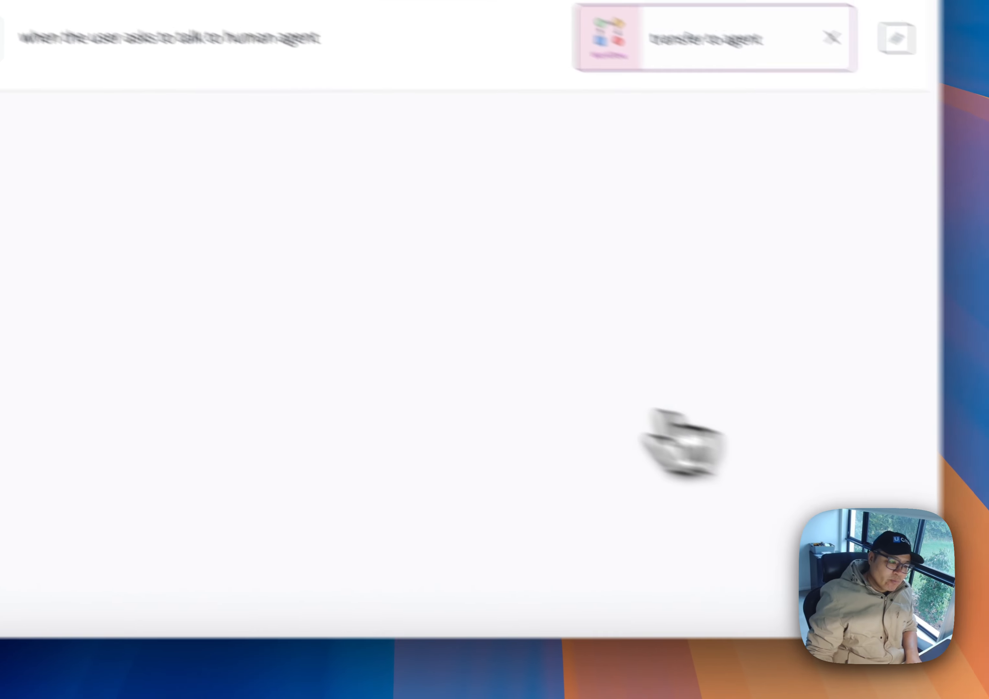
- Open the get weather workflow from the flows list and inspect the AI Function Result in its Action #1 node
{"action": "left_click", "coordinate": [133, 192]}
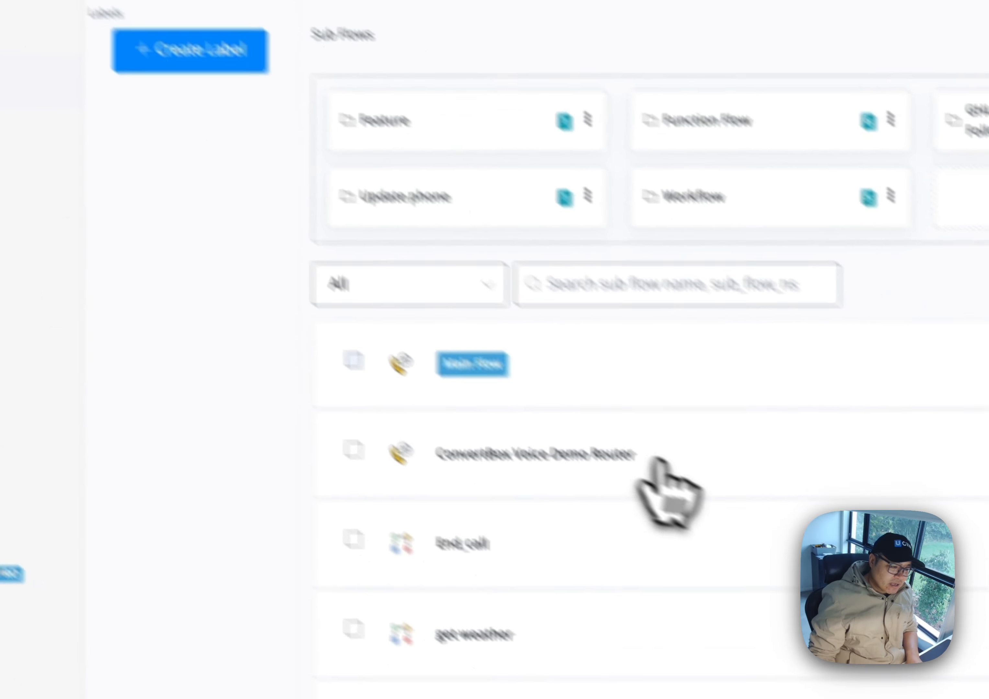
{"action": "left_click", "coordinate": [953, 460]}
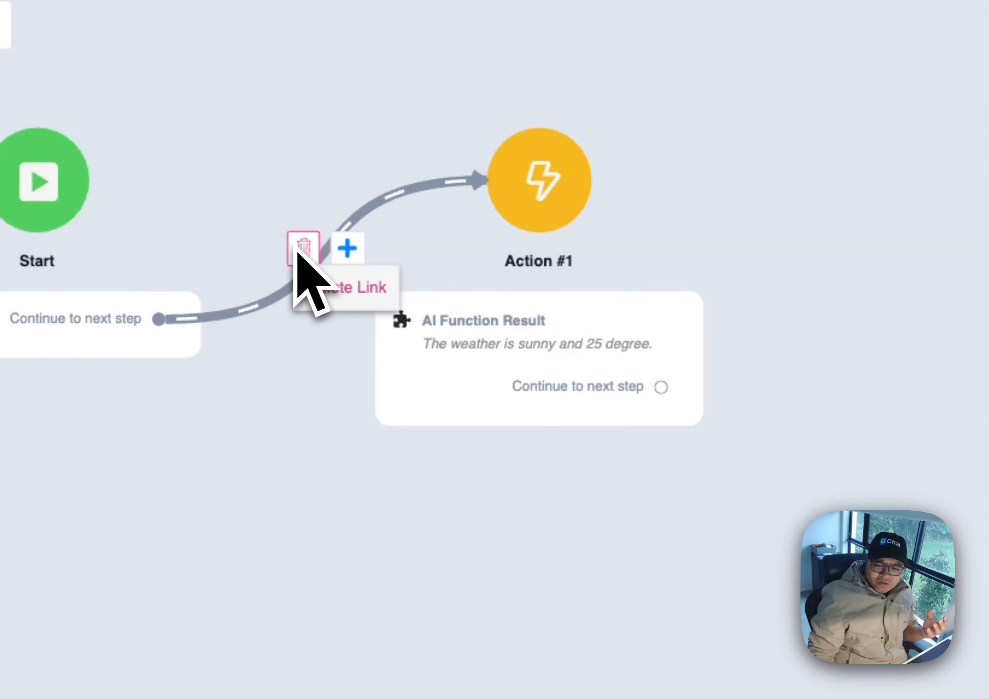
{"action": "left_click_drag", "start_coordinate": [547, 291], "coordinate": [606, 261]}
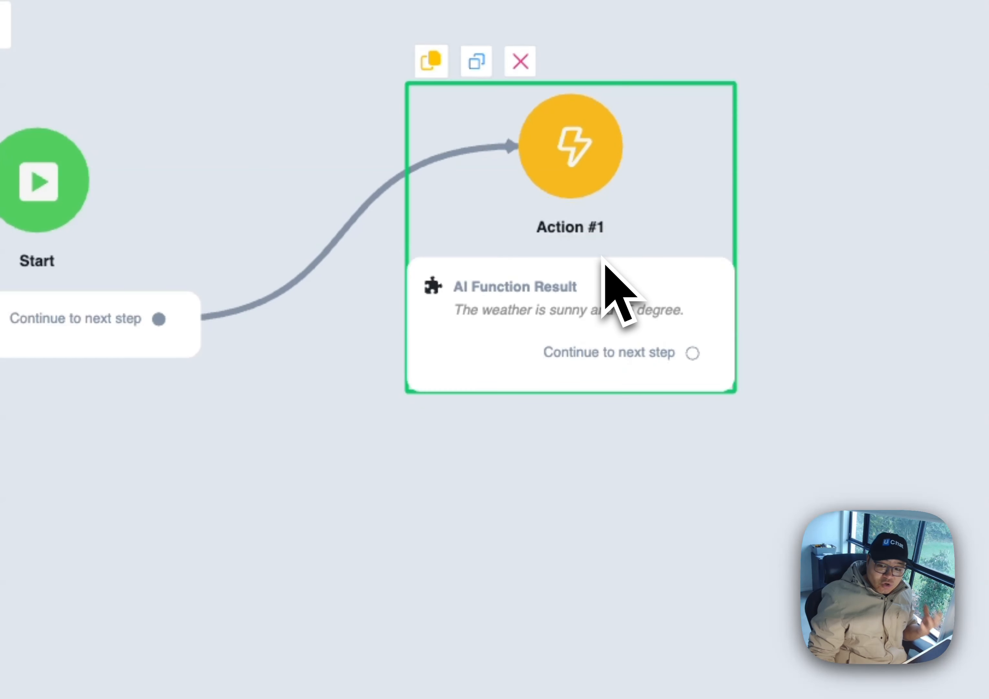
{"action": "left_click", "coordinate": [610, 279]}
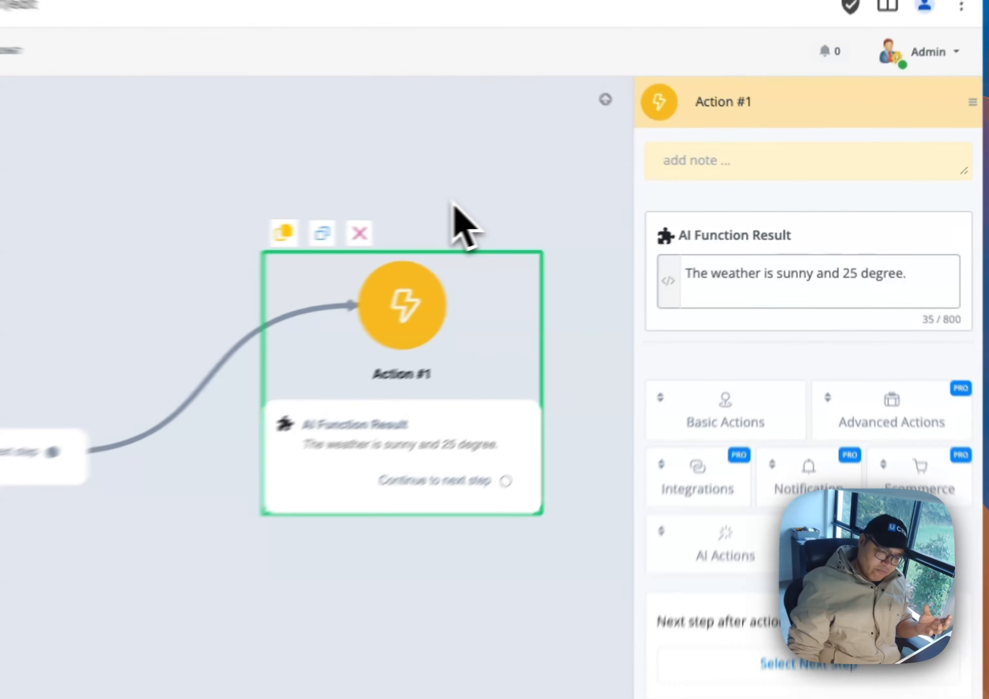
{"action": "left_click", "coordinate": [605, 199]}
{"action": "left_click_drag", "start_coordinate": [631, 272], "coordinate": [623, 281]}
{"action": "left_click_drag", "start_coordinate": [425, 366], "coordinate": [424, 362]}
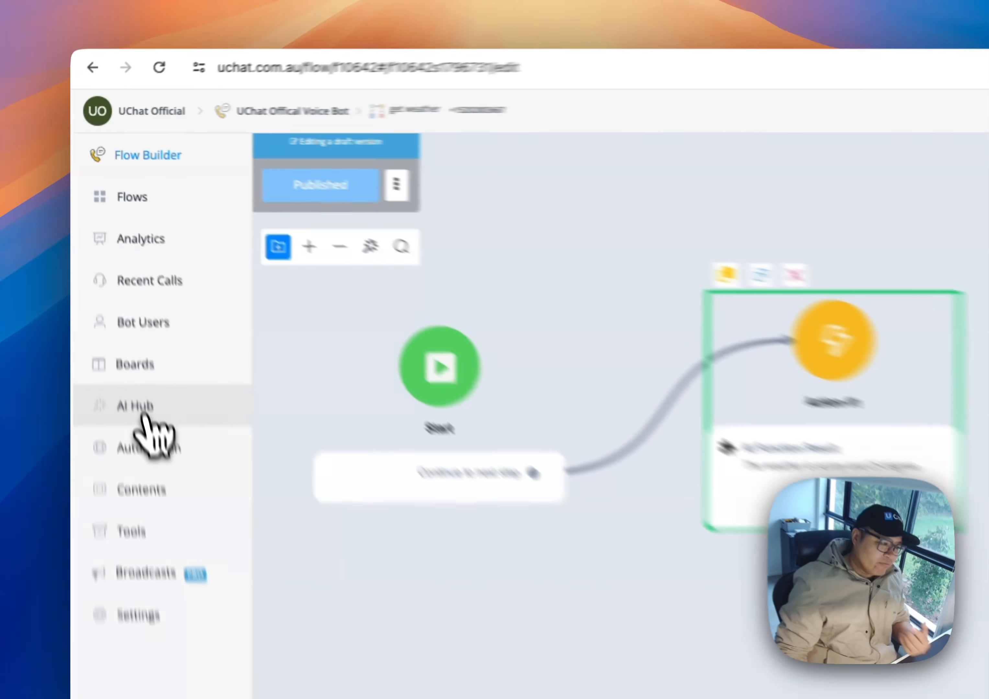
- Open the evaluate_call_termination AI function, review its description, prompt and trigger workflow, and leave it without saving
{"action": "left_click", "coordinate": [117, 307]}
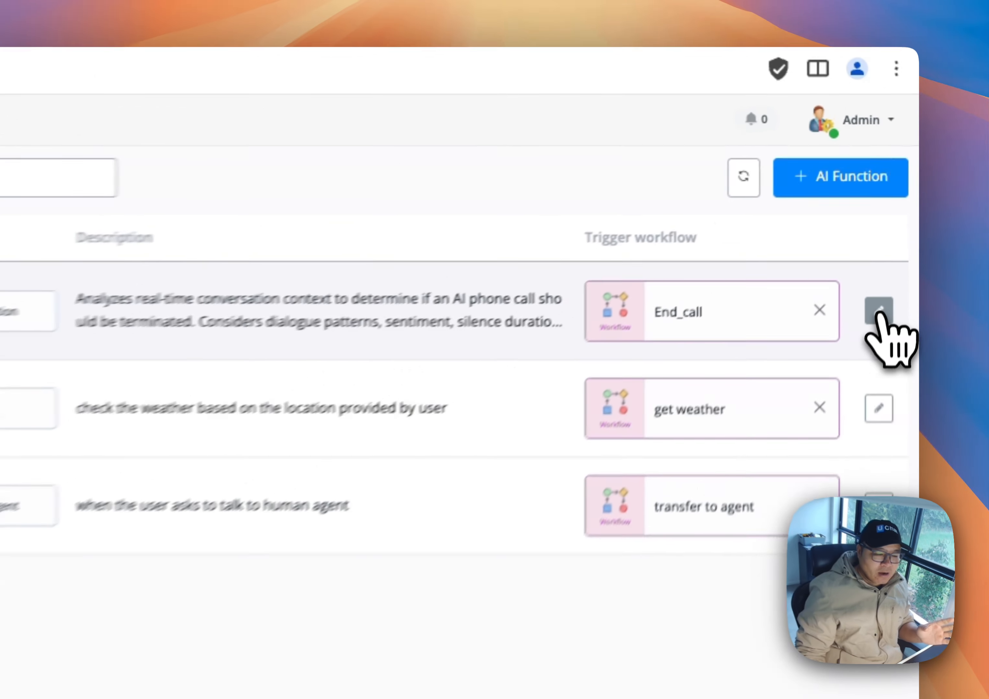
{"action": "left_click", "coordinate": [897, 216]}
{"action": "left_click", "coordinate": [216, 314]}
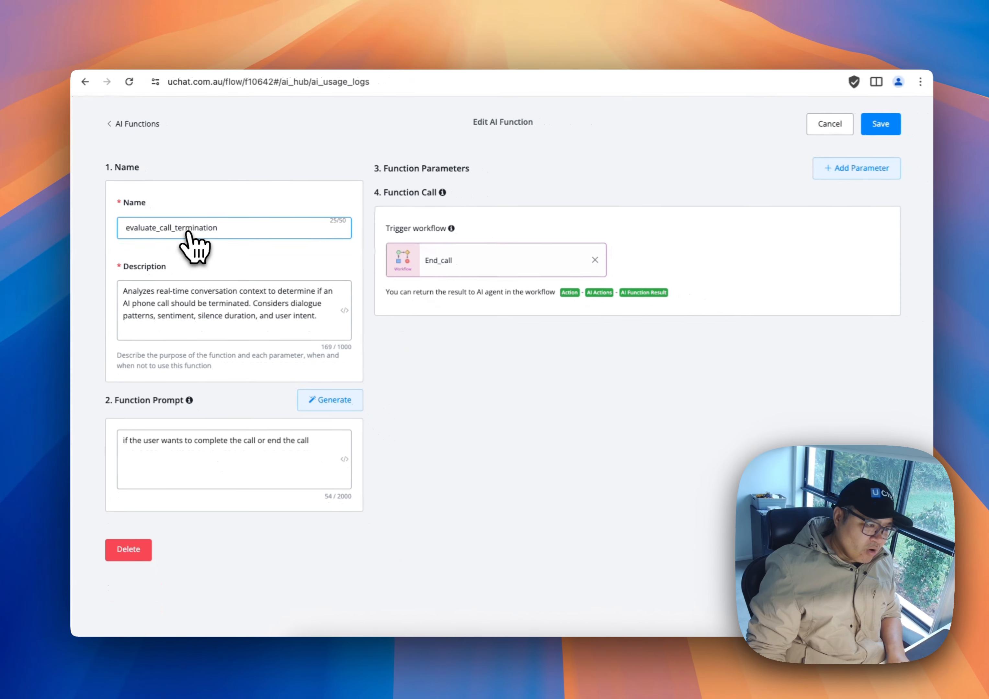
{"action": "left_click", "coordinate": [243, 302]}
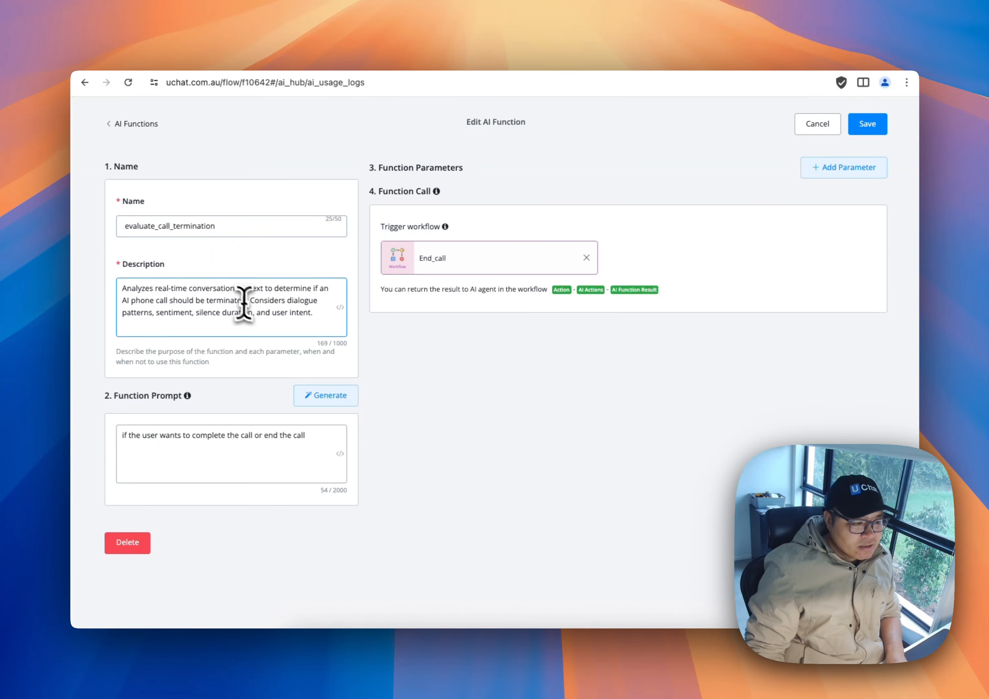
{"action": "left_click_drag", "start_coordinate": [315, 313], "coordinate": [122, 284]}
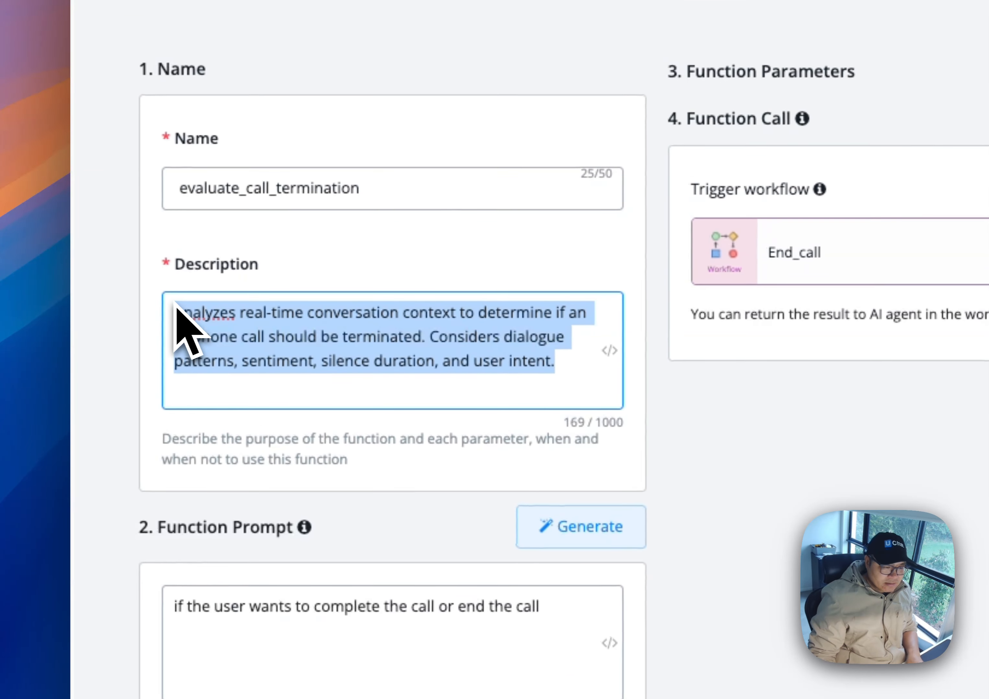
{"action": "left_click", "coordinate": [429, 395]}
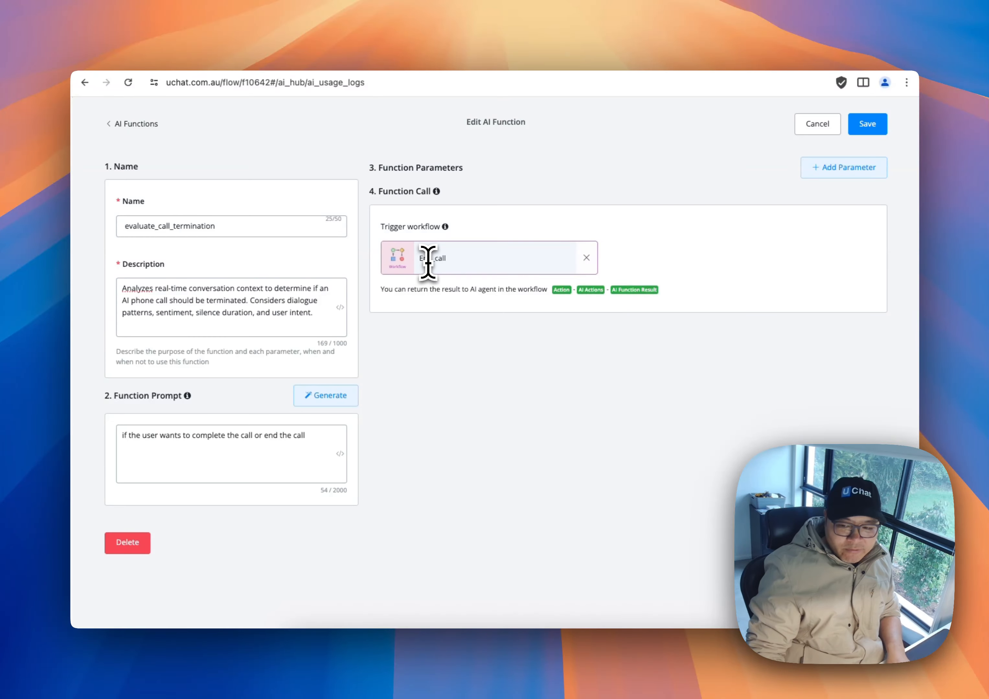
{"action": "left_click", "coordinate": [814, 125]}
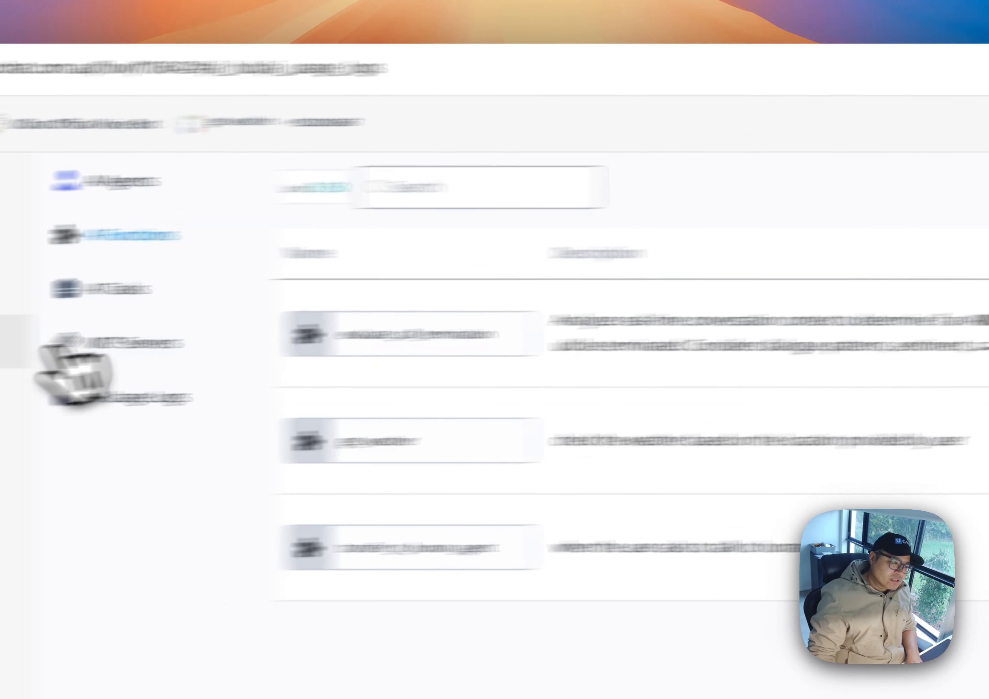
- Open the End_call workflow and inspect the Stop AI Agent action in its Action #1 node and the available AI actions
{"action": "left_click", "coordinate": [138, 236]}
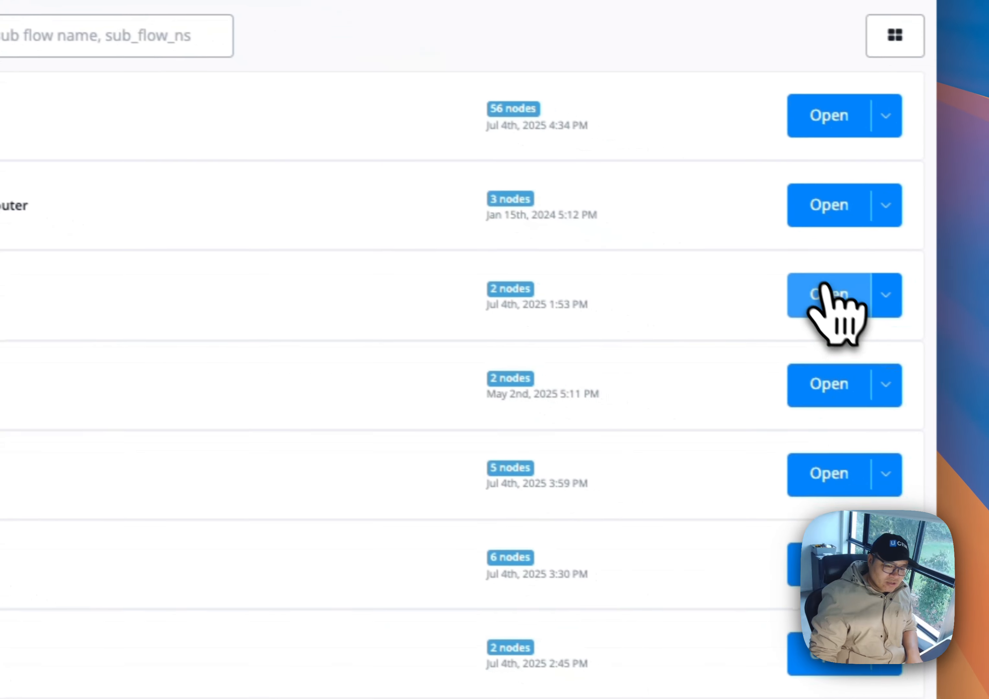
{"action": "left_click", "coordinate": [970, 356]}
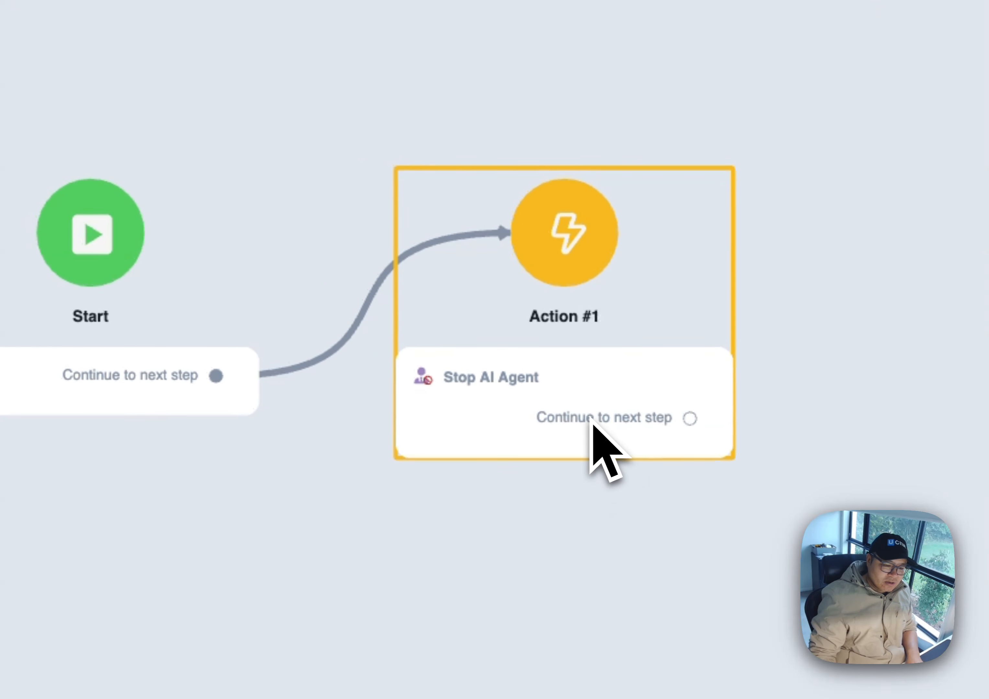
{"action": "left_click", "coordinate": [591, 436]}
{"action": "left_click", "coordinate": [702, 327]}
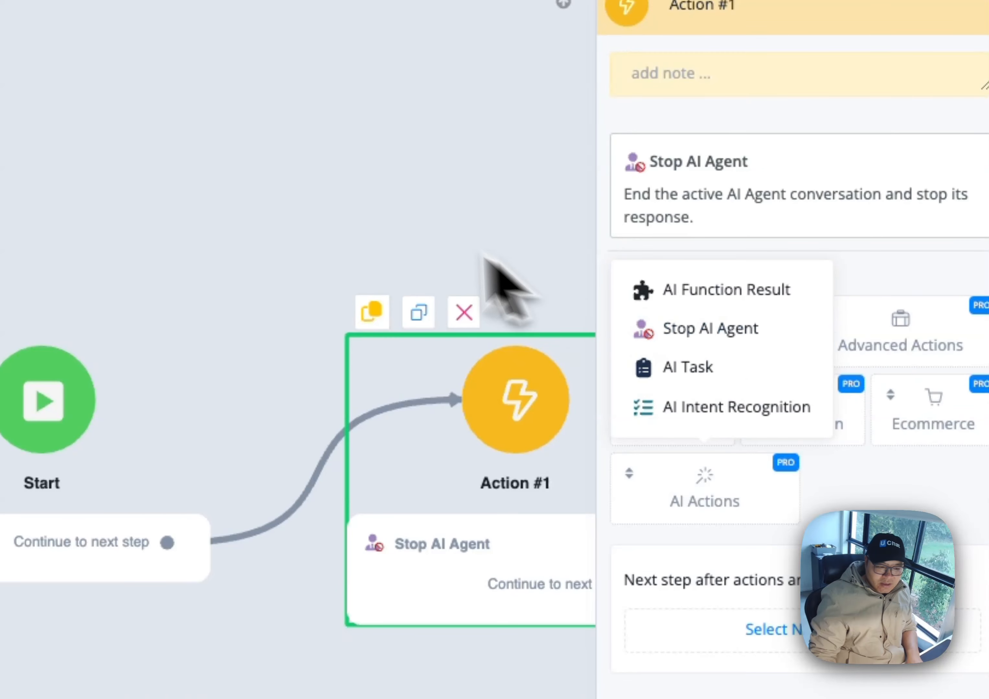
{"action": "left_click", "coordinate": [378, 214]}
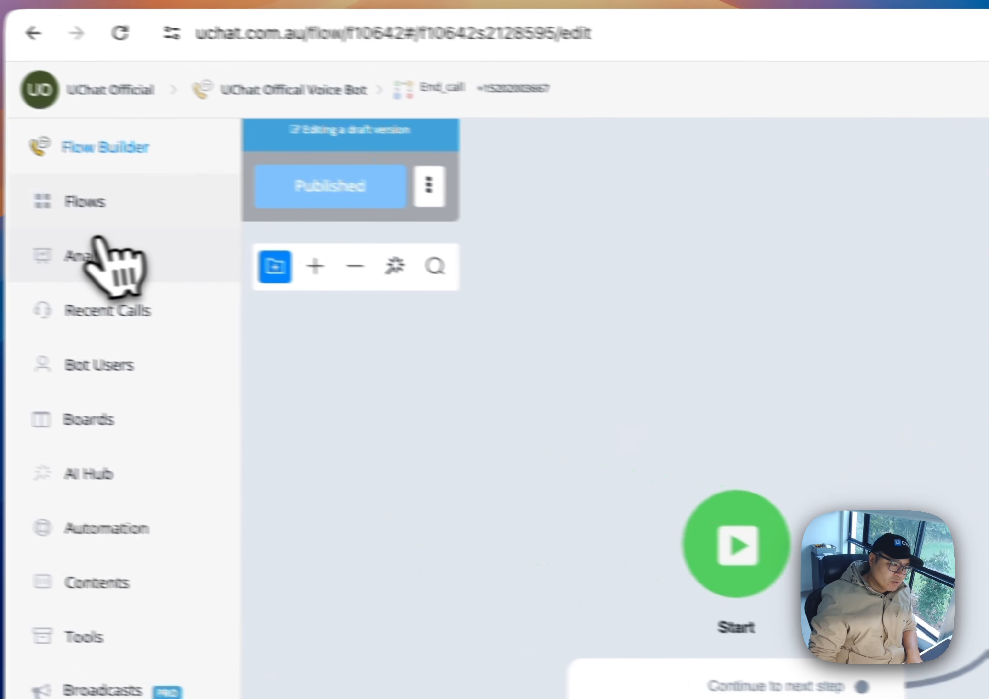
- Open the transfer_to_human_agent AI function in the AI Hub, review its settings and save it
{"action": "left_click", "coordinate": [174, 484]}
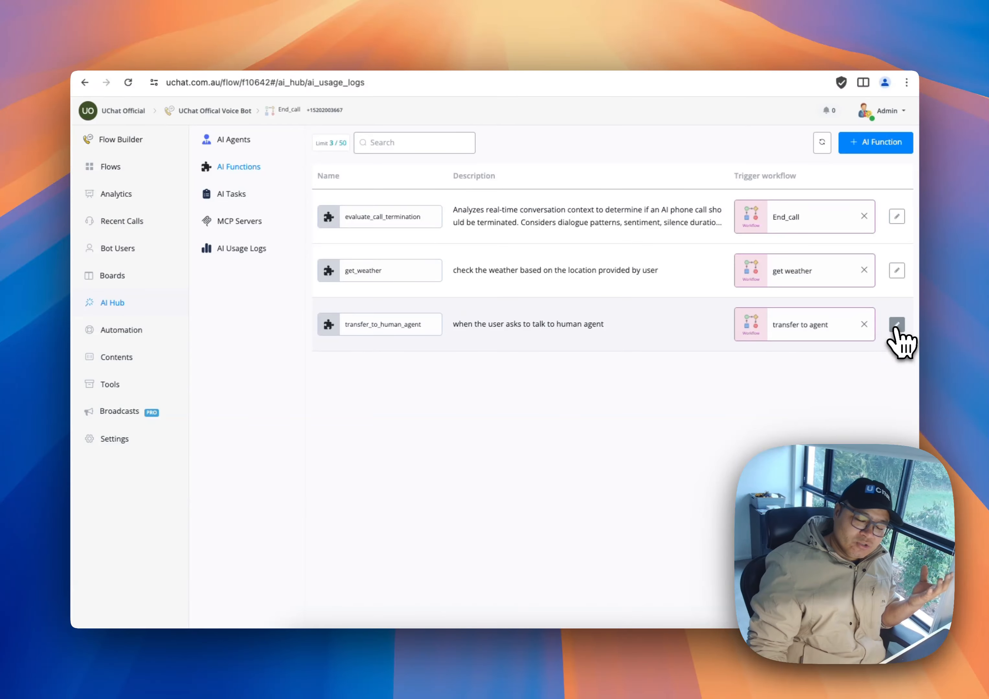
{"action": "left_click", "coordinate": [881, 341]}
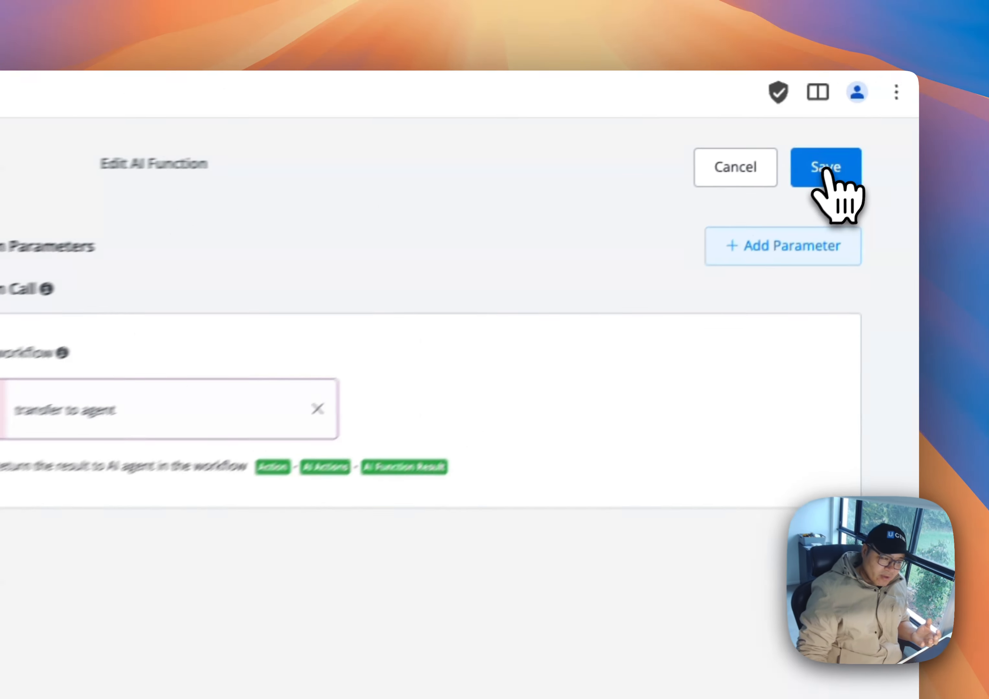
{"action": "left_click", "coordinate": [867, 128]}
- Open the transfer to agent workflow from the flows list and inspect its action node
{"action": "left_click", "coordinate": [90, 258]}
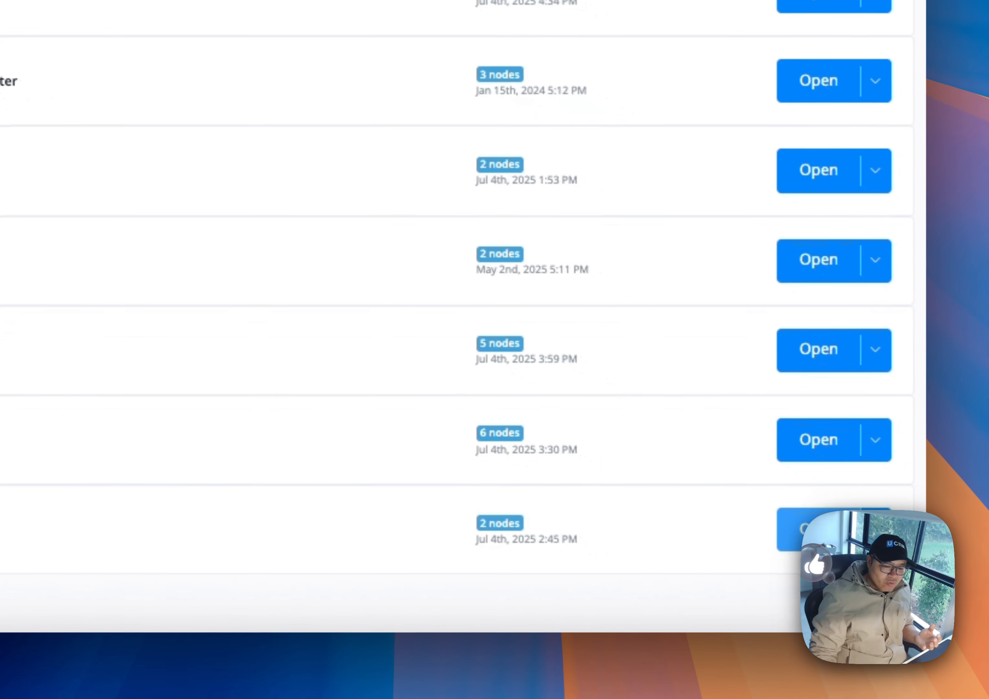
{"action": "left_click", "coordinate": [819, 530]}
{"action": "left_click_drag", "start_coordinate": [649, 375], "coordinate": [672, 393]}
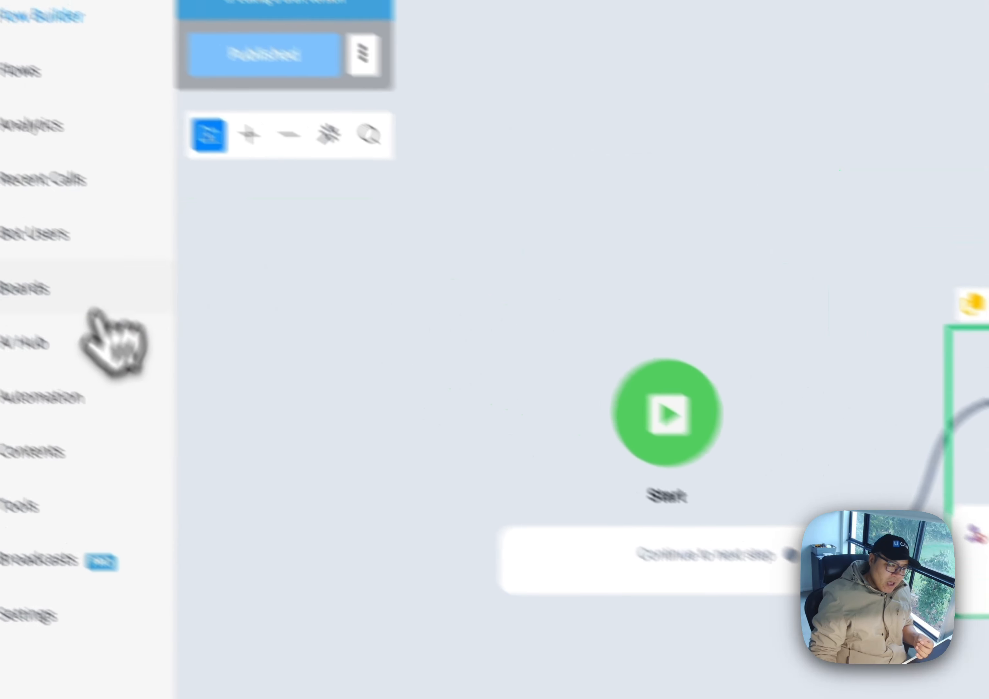
- Open the Weather checker AI agent, review its persona, function prompt, model and attached AI functions, and save the agent
{"action": "left_click", "coordinate": [104, 340]}
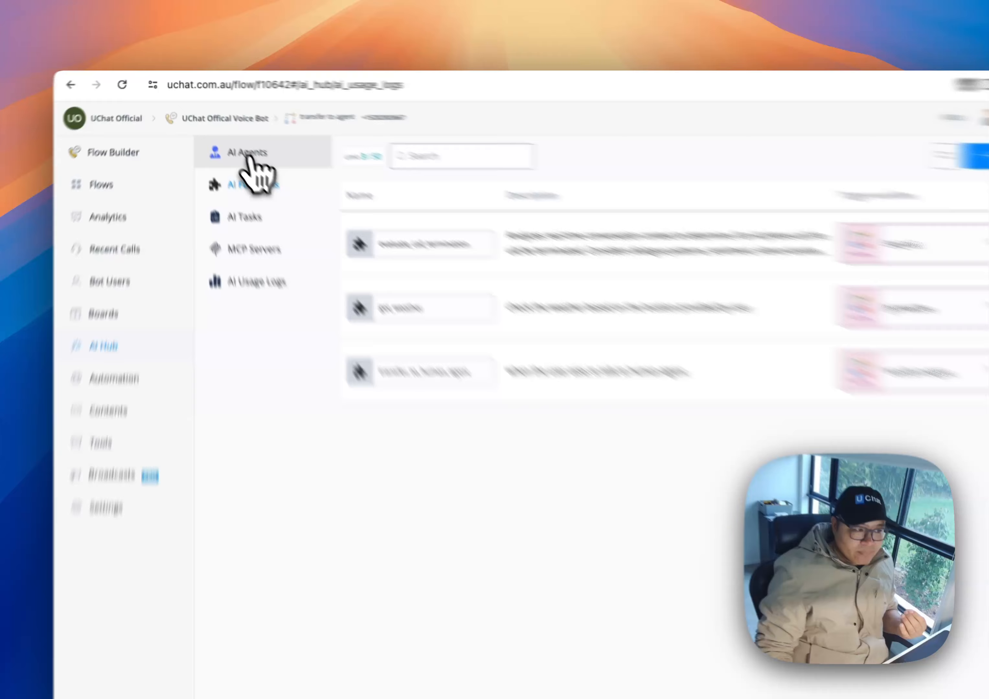
{"action": "left_click", "coordinate": [236, 140]}
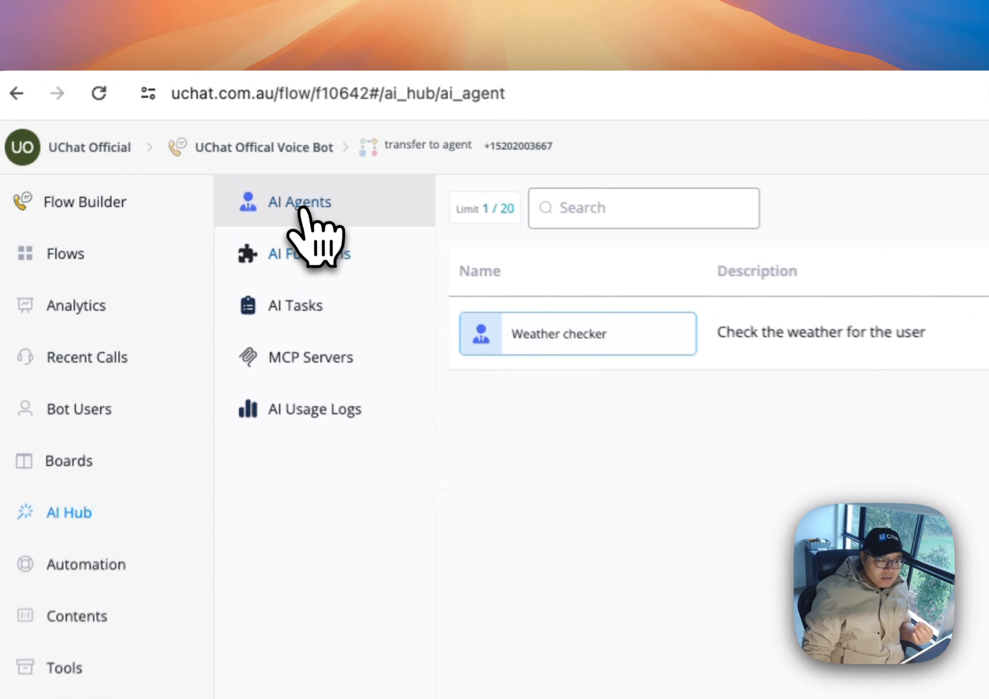
{"action": "left_click", "coordinate": [966, 323]}
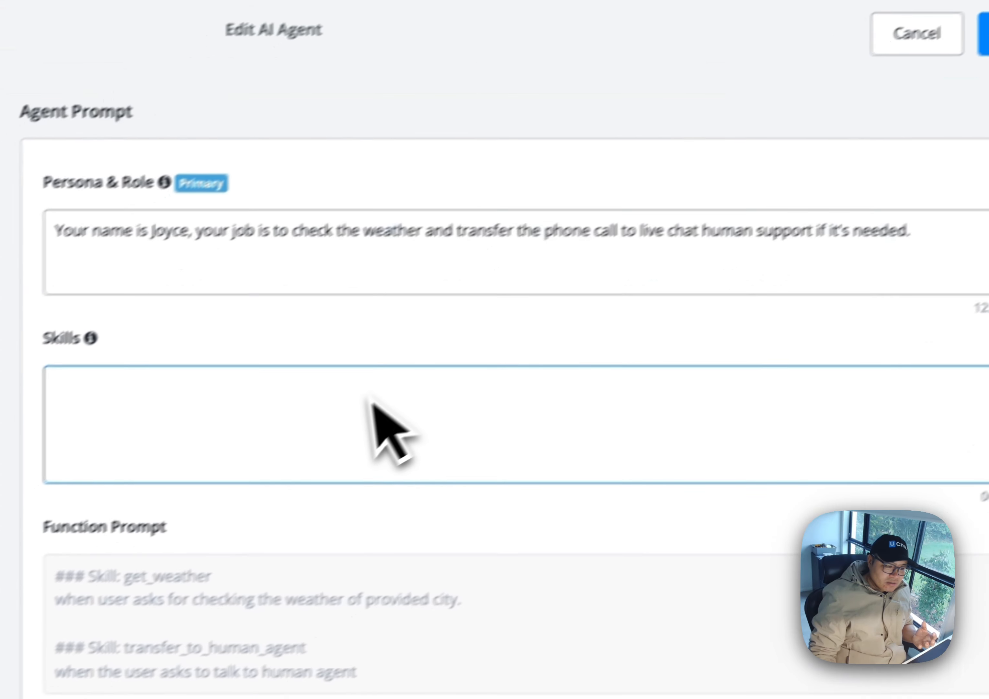
{"action": "scroll", "coordinate": [393, 406], "scroll_direction": "down", "scroll_amount": 5}
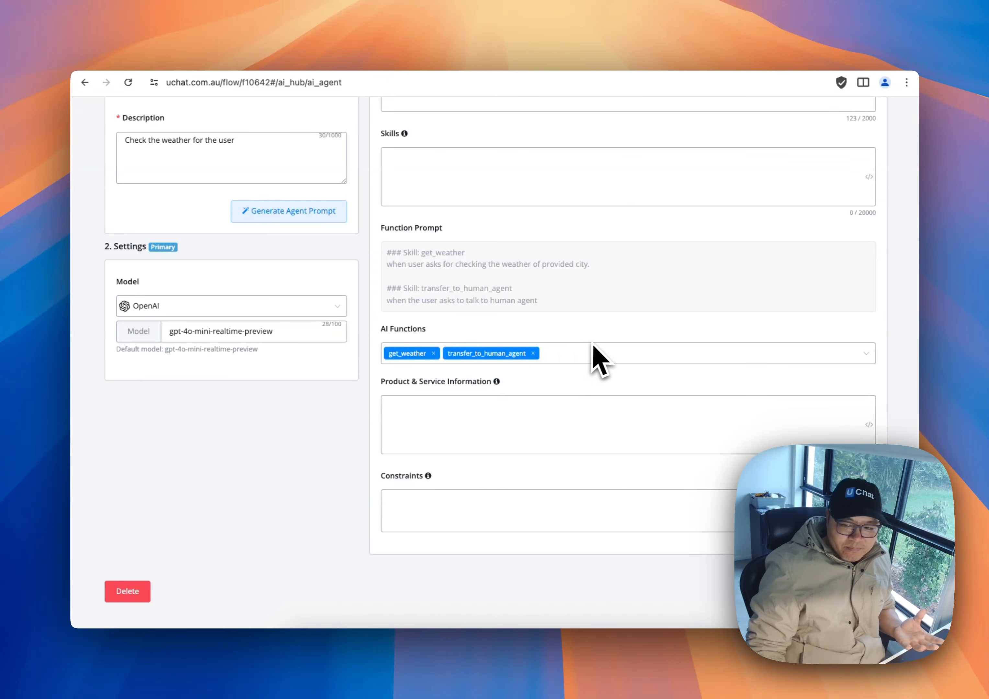
{"action": "scroll", "coordinate": [600, 345], "scroll_direction": "up", "scroll_amount": 5}
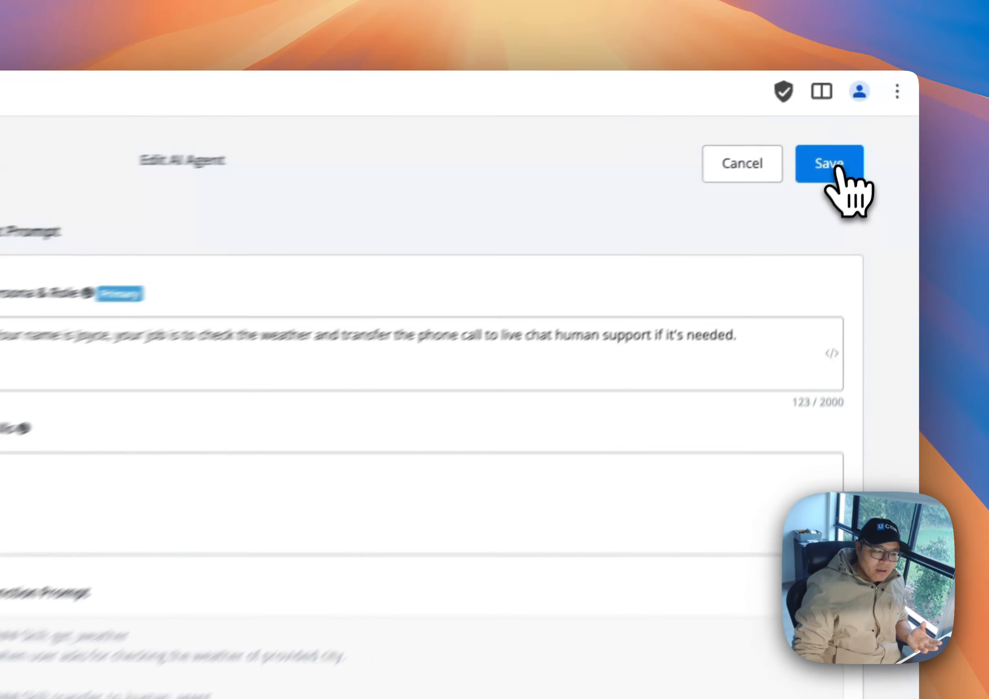
{"action": "left_click", "coordinate": [867, 124]}
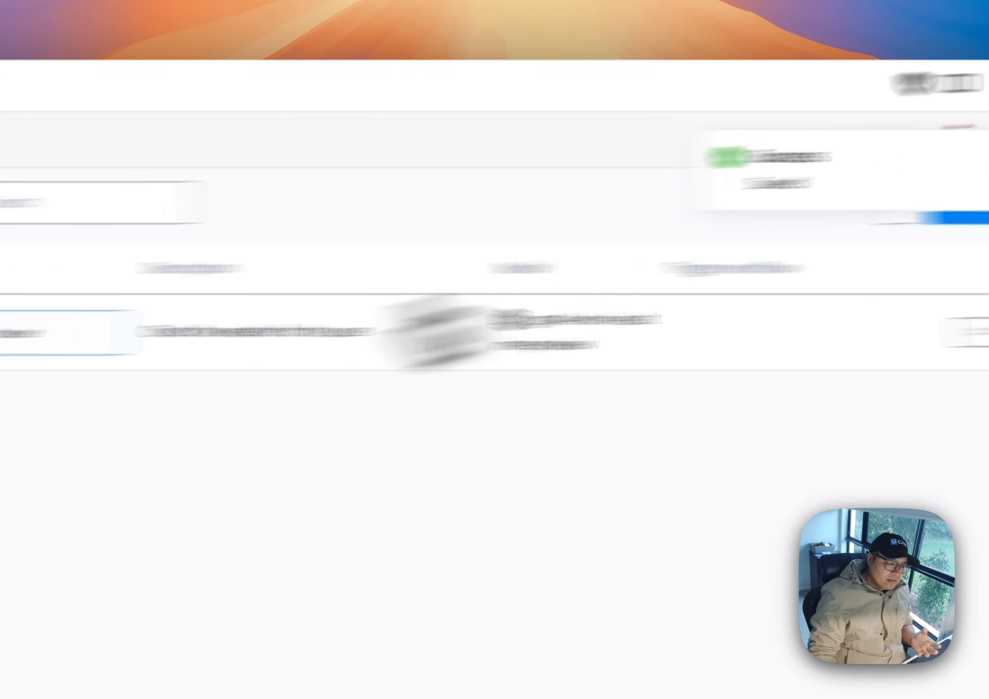
- Open the bot's Main Flow from the flows list and bring its Action #9 AI agent node into view
{"action": "left_click", "coordinate": [94, 239]}
{"action": "left_click", "coordinate": [118, 192]}
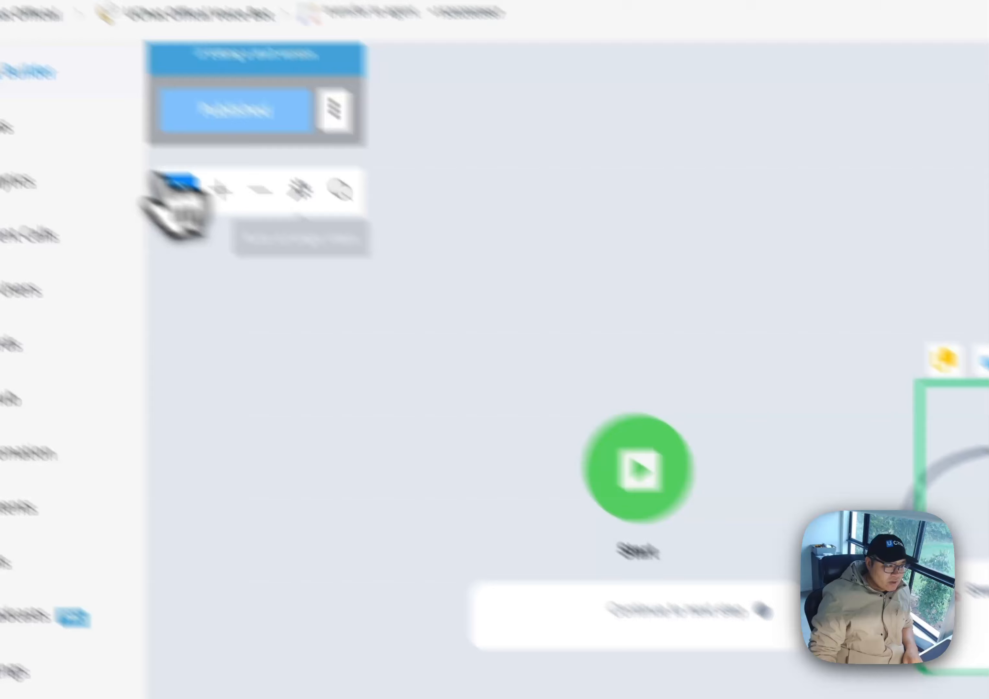
{"action": "left_click", "coordinate": [165, 239]}
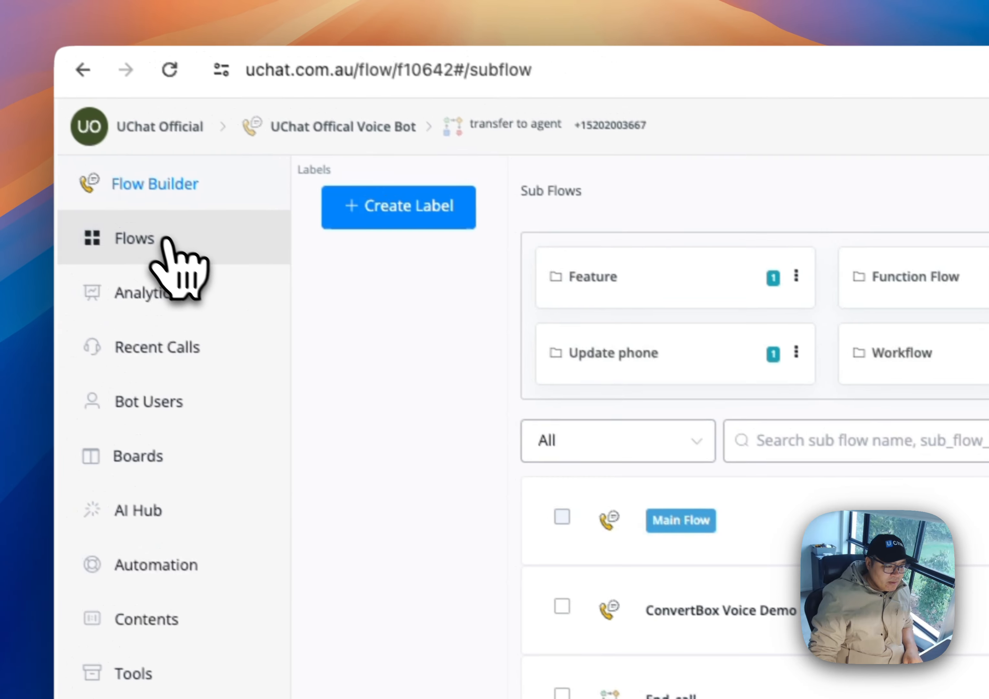
{"action": "left_click", "coordinate": [870, 364]}
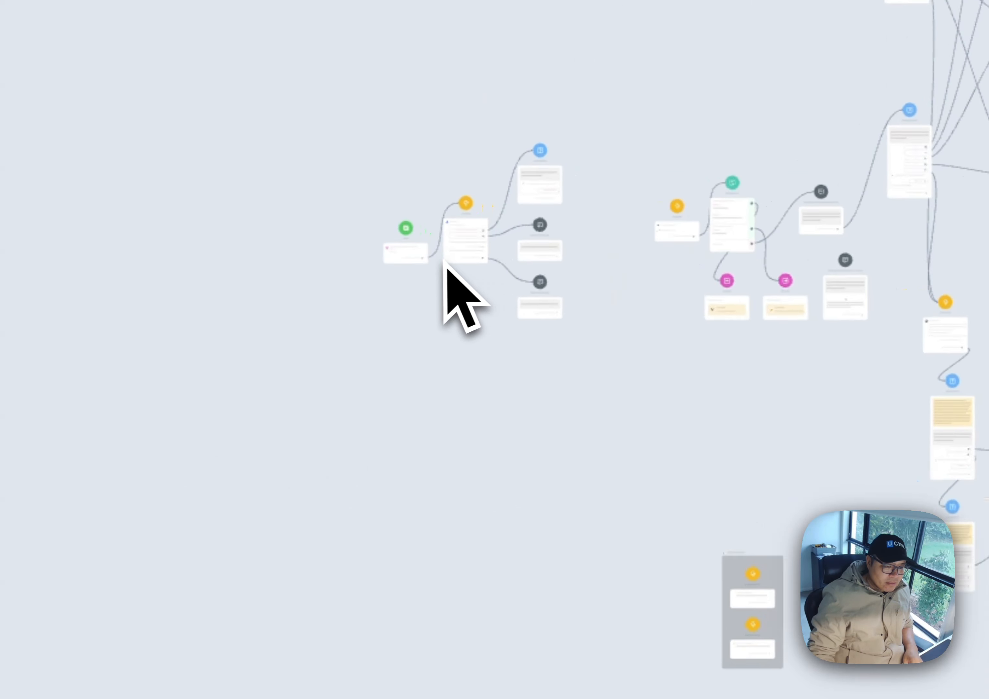
{"action": "left_click_drag", "start_coordinate": [541, 410], "coordinate": [320, 551]}
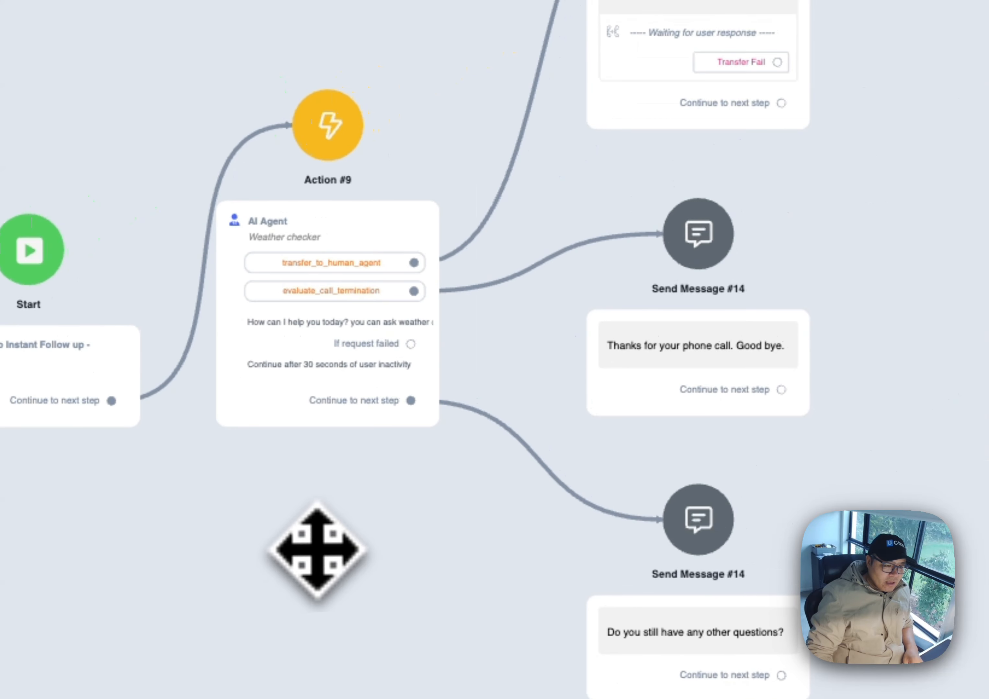
- Inspect the AI Agent action in the Action #9 node, reviewing the Weather checker settings, and close them
{"action": "left_click", "coordinate": [320, 300]}
{"action": "left_click", "coordinate": [341, 174]}
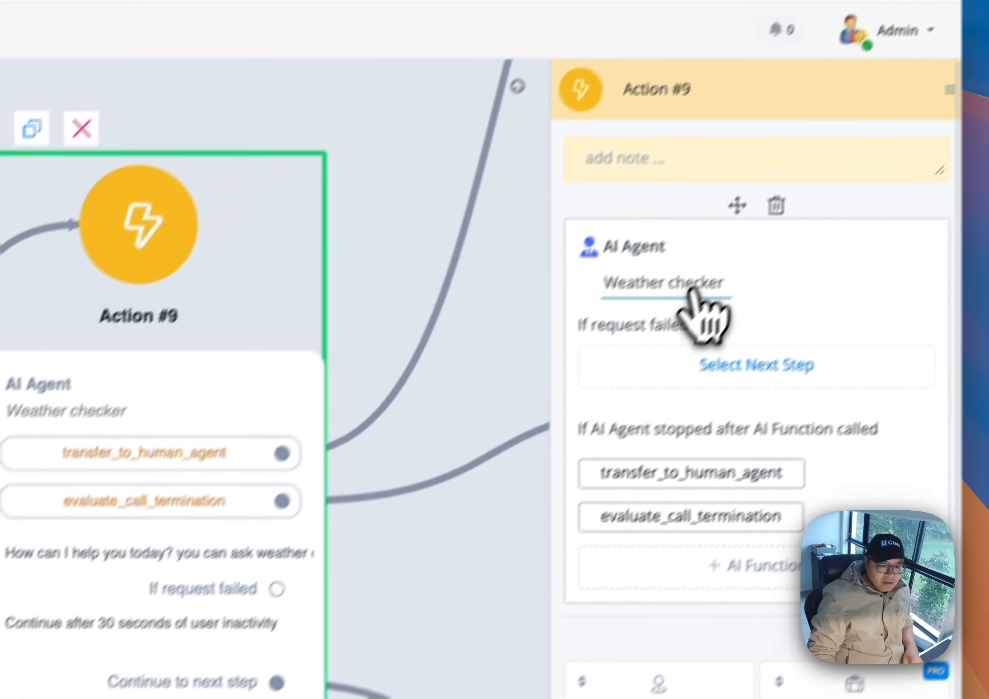
{"action": "left_click", "coordinate": [886, 87]}
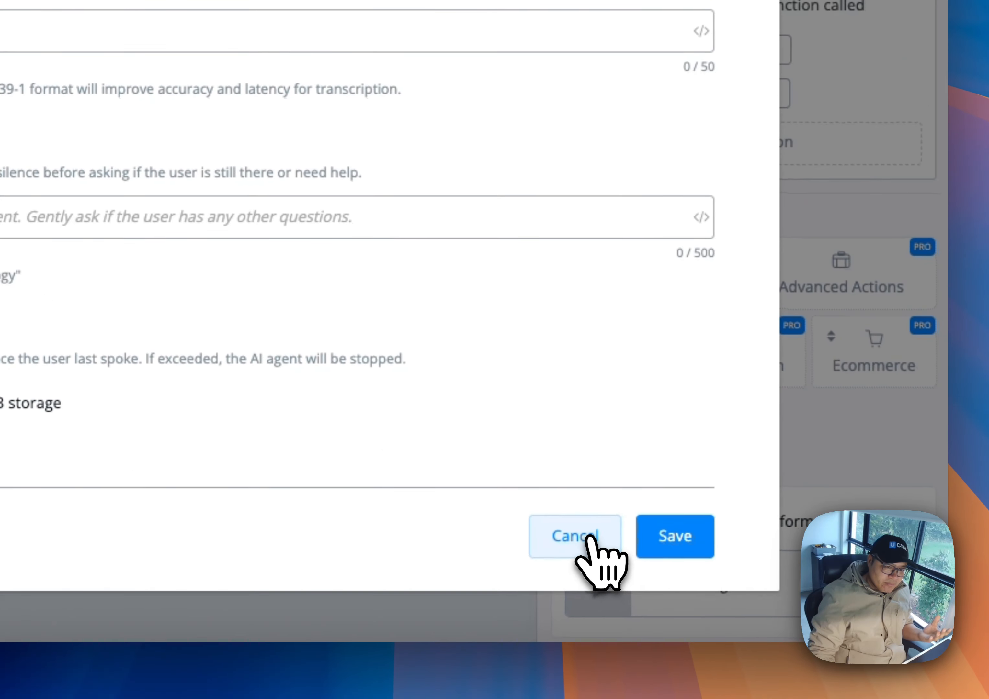
{"action": "left_click", "coordinate": [593, 540]}
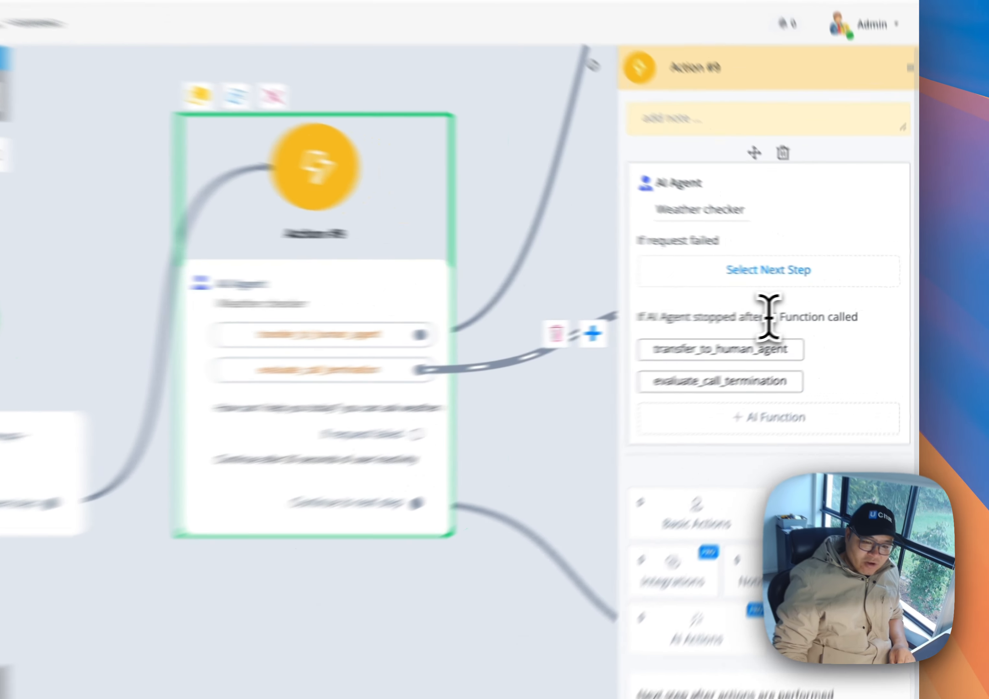
- Check which AI functions can be added as stop branches to the AI Agent action in Action #9, and cancel the dialog
{"action": "left_click_drag", "start_coordinate": [814, 310], "coordinate": [879, 310]}
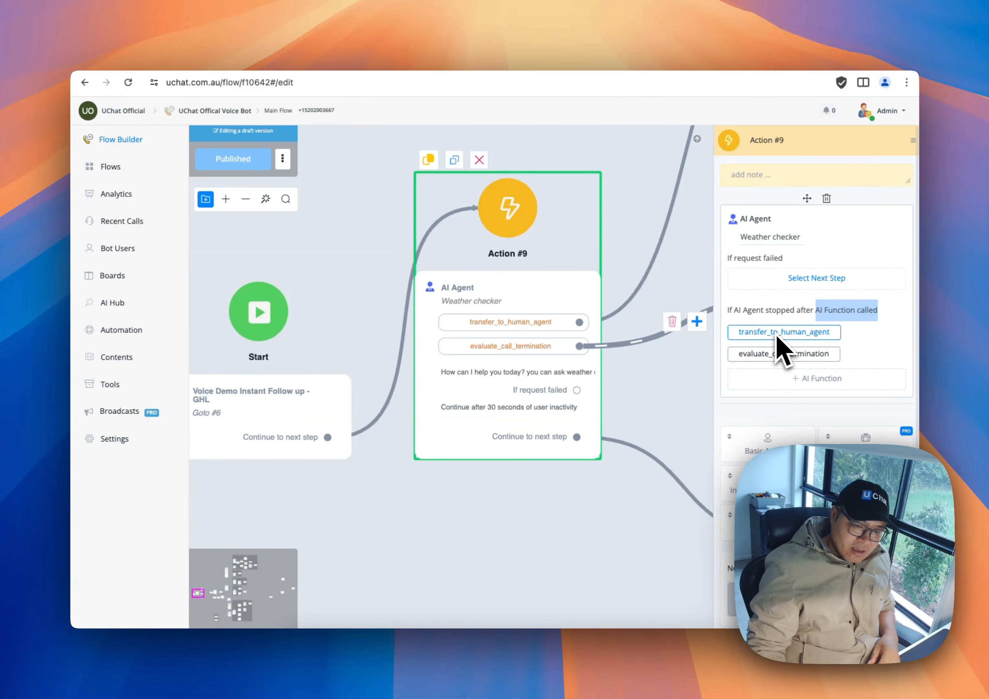
{"action": "left_click", "coordinate": [816, 378]}
{"action": "left_click", "coordinate": [448, 261]}
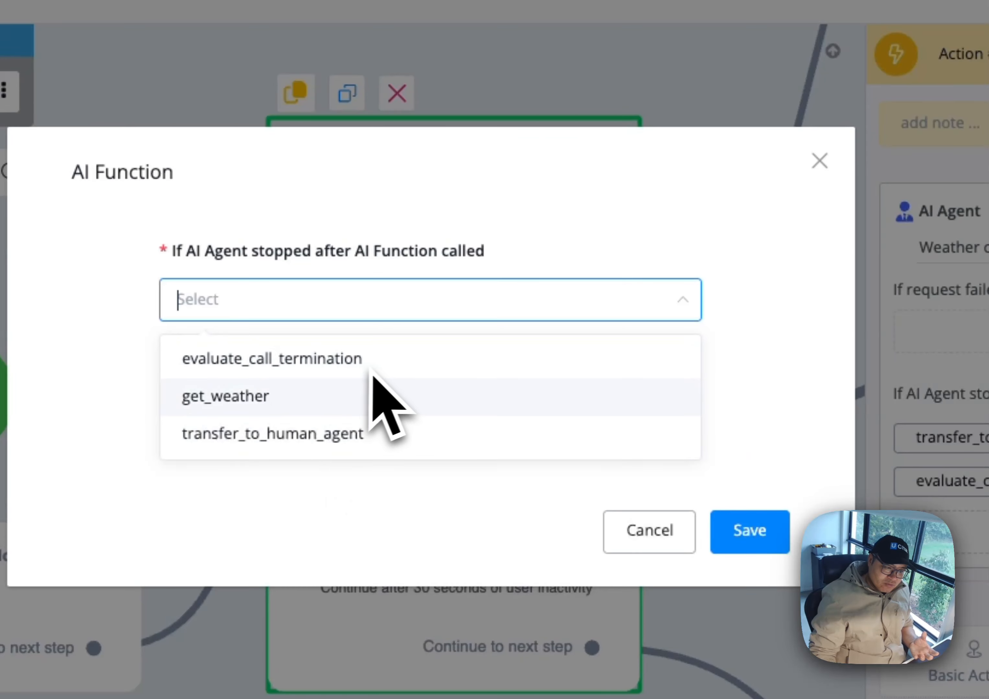
{"action": "left_click", "coordinate": [646, 530]}
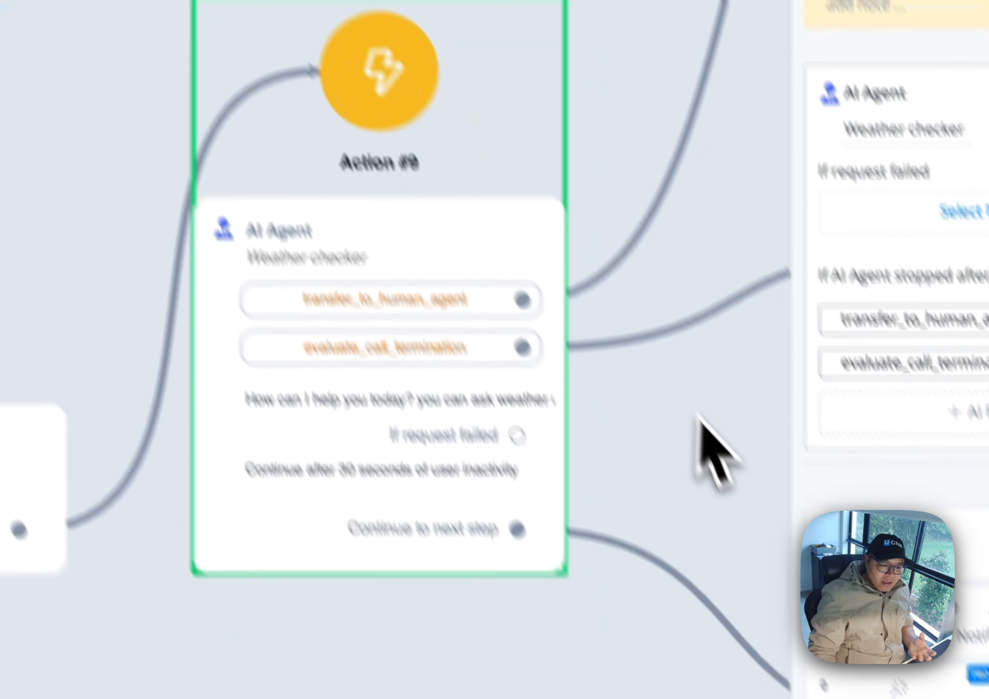
- Follow the transfer_to_human_agent branch to the Question #15 node and inspect its transfer message and phone number setting
{"action": "left_click_drag", "start_coordinate": [686, 474], "coordinate": [379, 507]}
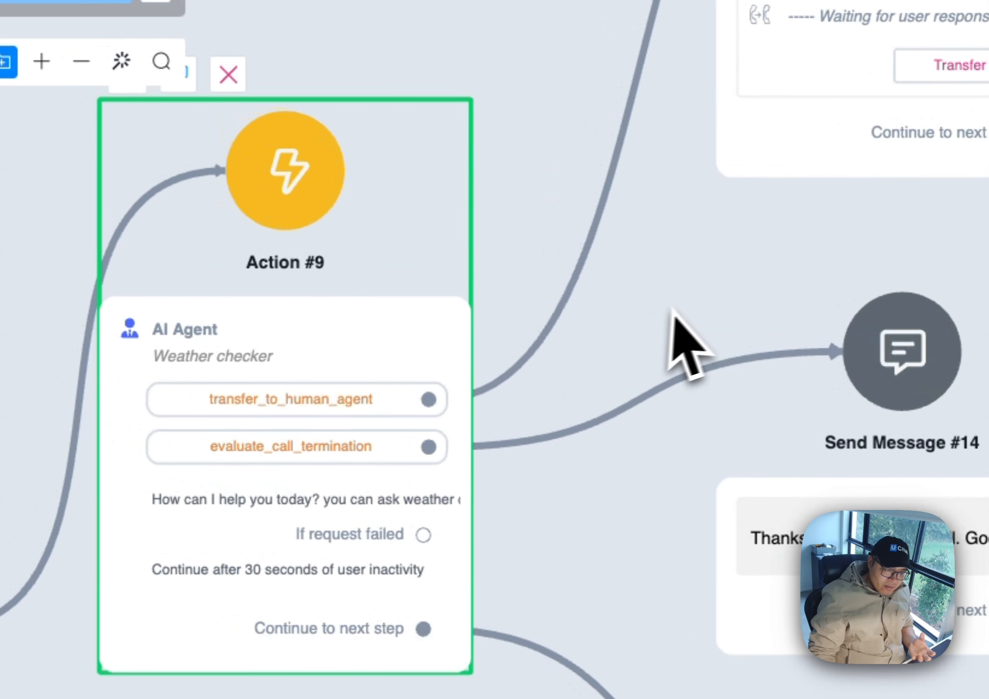
{"action": "left_click_drag", "start_coordinate": [670, 307], "coordinate": [523, 500]}
{"action": "left_click_drag", "start_coordinate": [649, 212], "coordinate": [677, 233]}
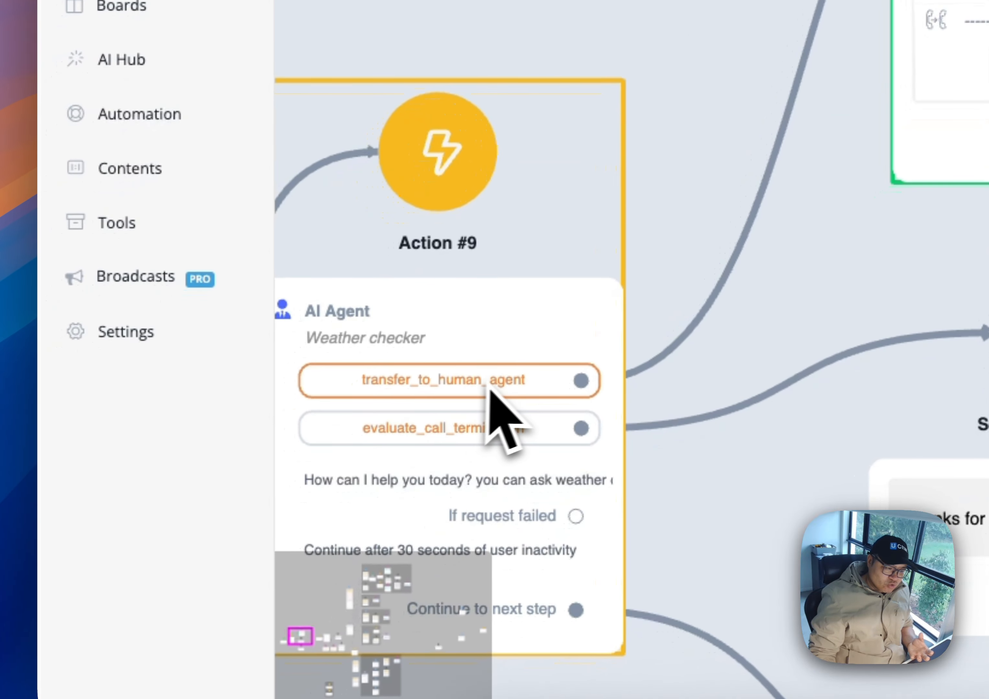
{"action": "left_click_drag", "start_coordinate": [836, 284], "coordinate": [526, 408]}
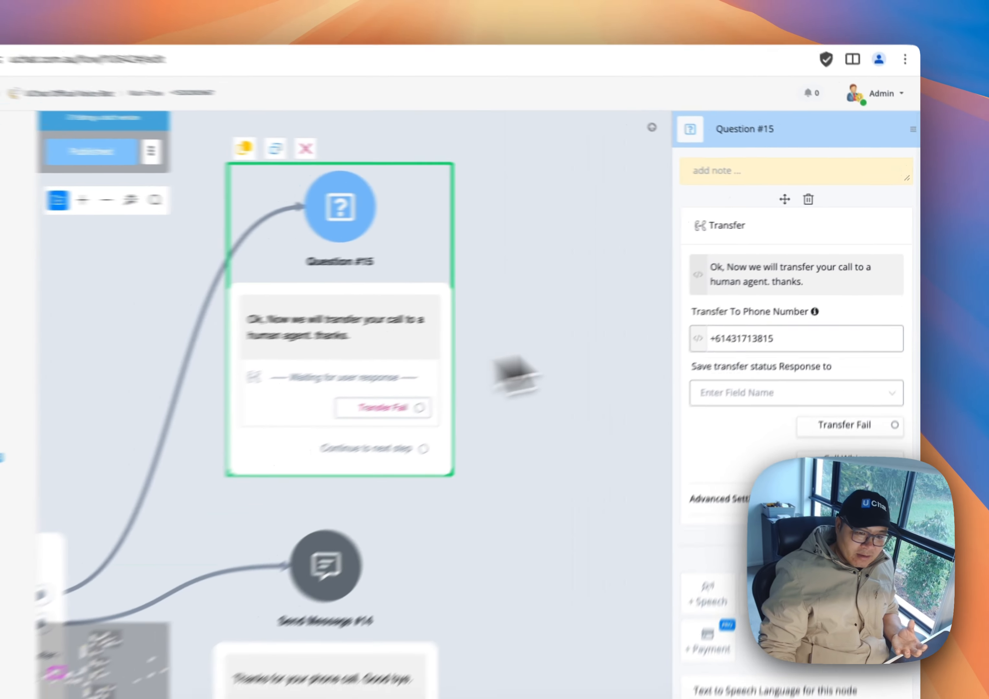
{"action": "left_click", "coordinate": [650, 433]}
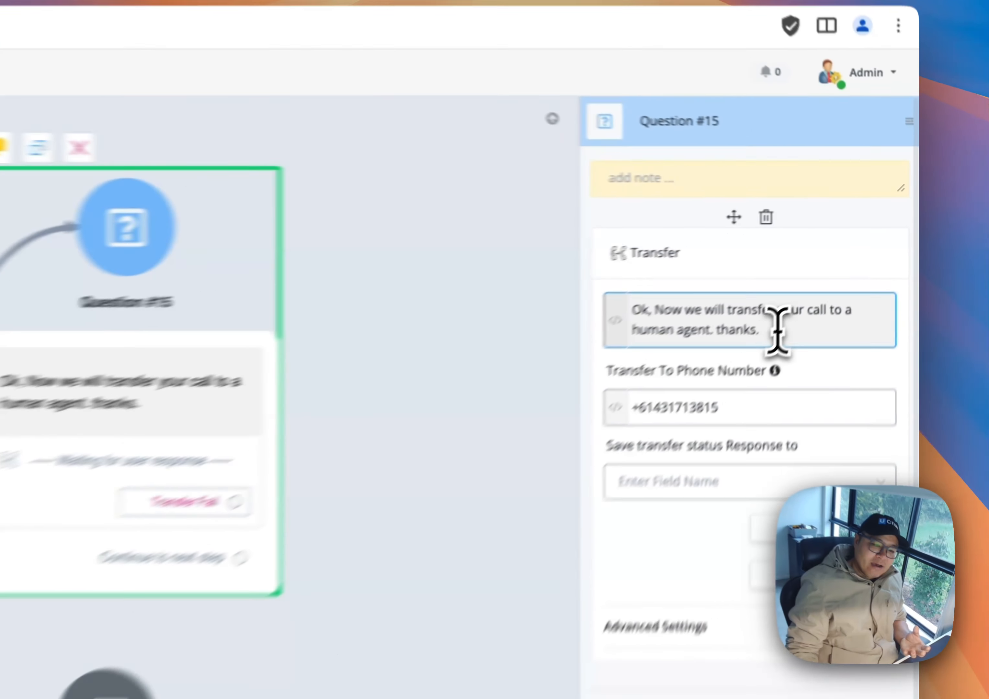
{"action": "left_click_drag", "start_coordinate": [833, 268], "coordinate": [742, 258]}
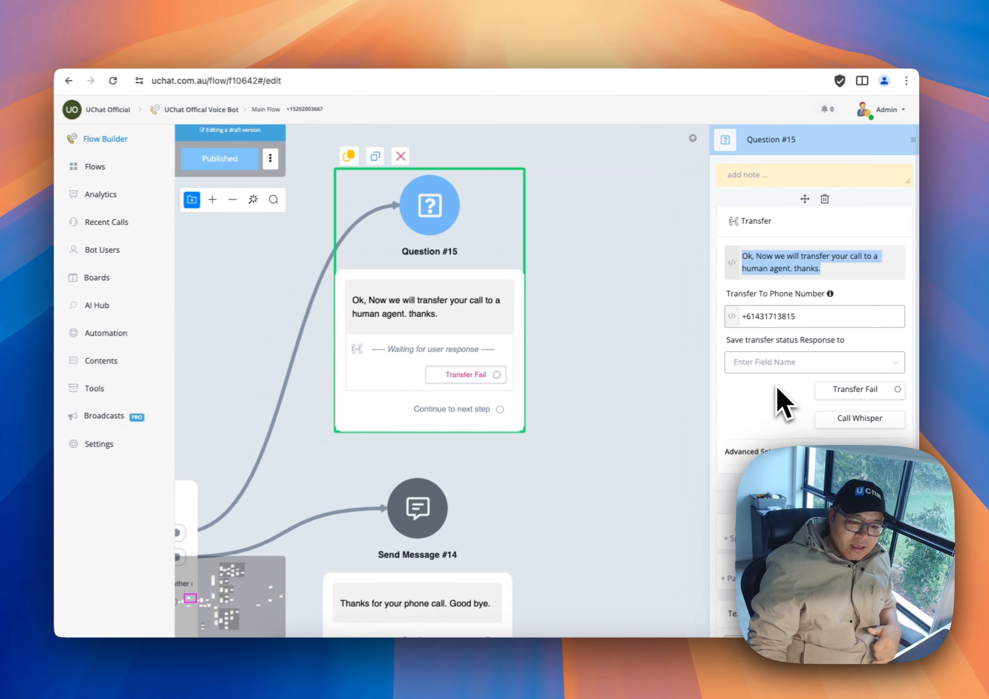
- Inspect the Call Whisper message and action settings of the Question #15 transfer, and close them
{"action": "scroll", "coordinate": [639, 604], "scroll_direction": "down", "scroll_amount": 3}
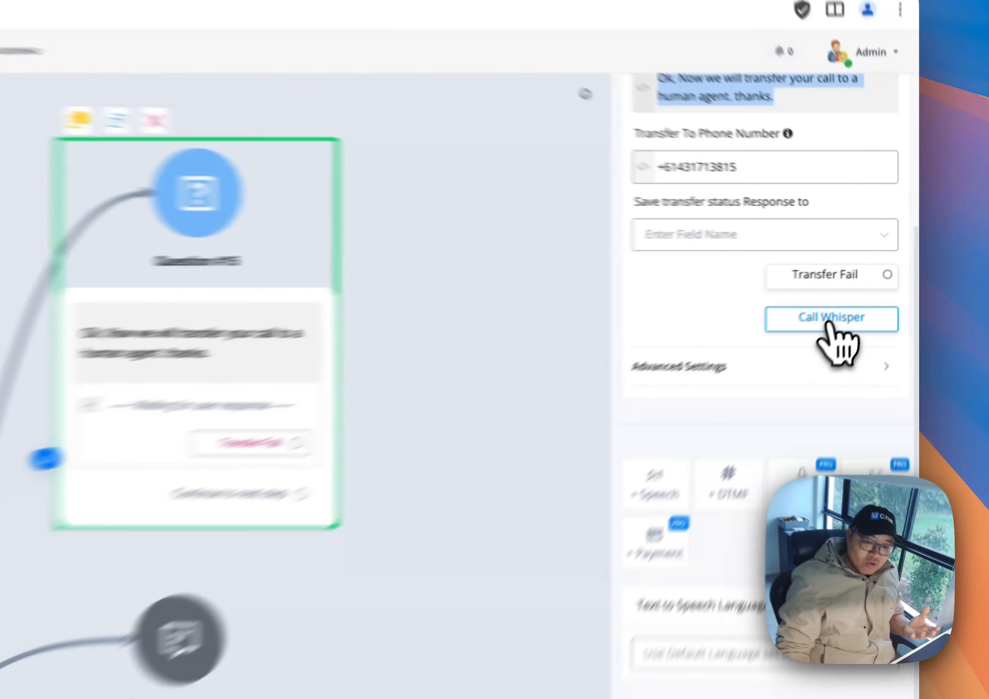
{"action": "left_click", "coordinate": [861, 288]}
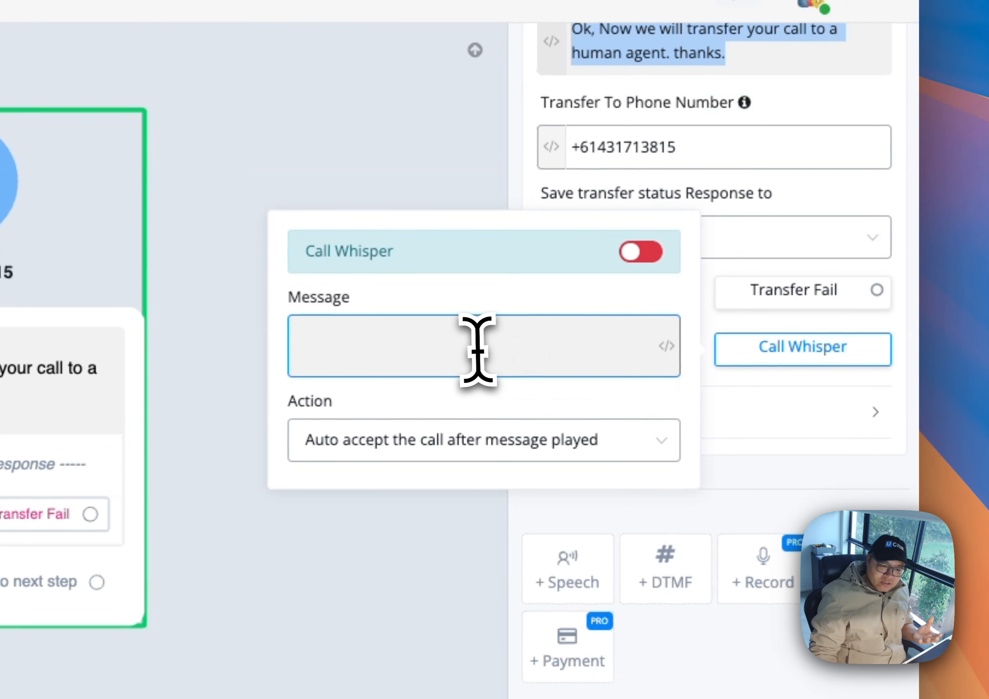
{"action": "left_click", "coordinate": [477, 351]}
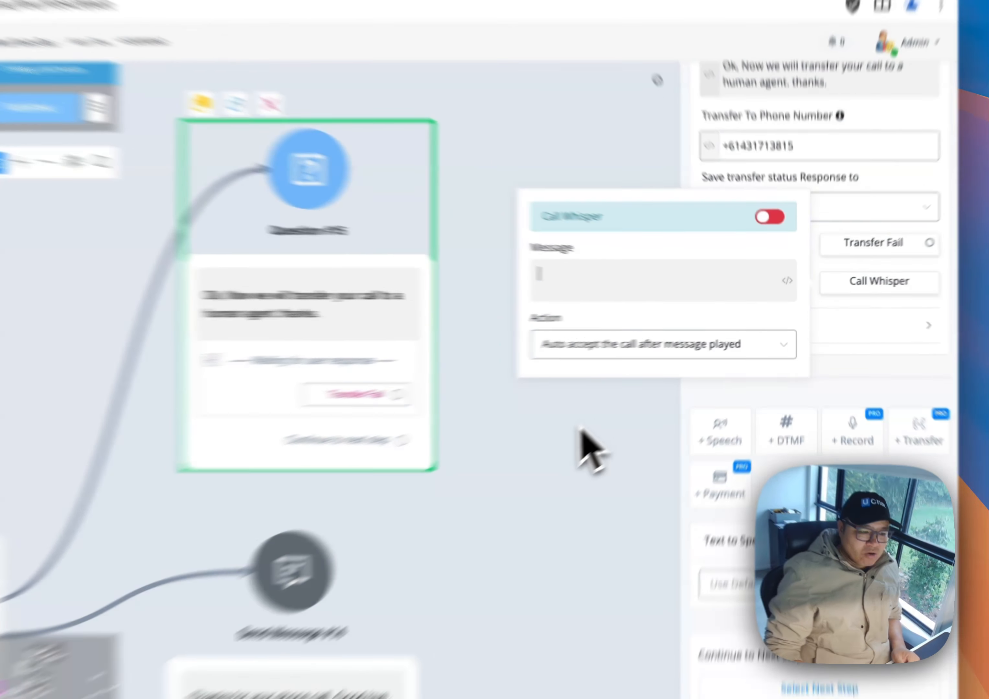
{"action": "left_click", "coordinate": [625, 393]}
- Follow the evaluate_call_termination branch from Action #9 to its goodbye message node
{"action": "left_click_drag", "start_coordinate": [624, 394], "coordinate": [708, 272]}
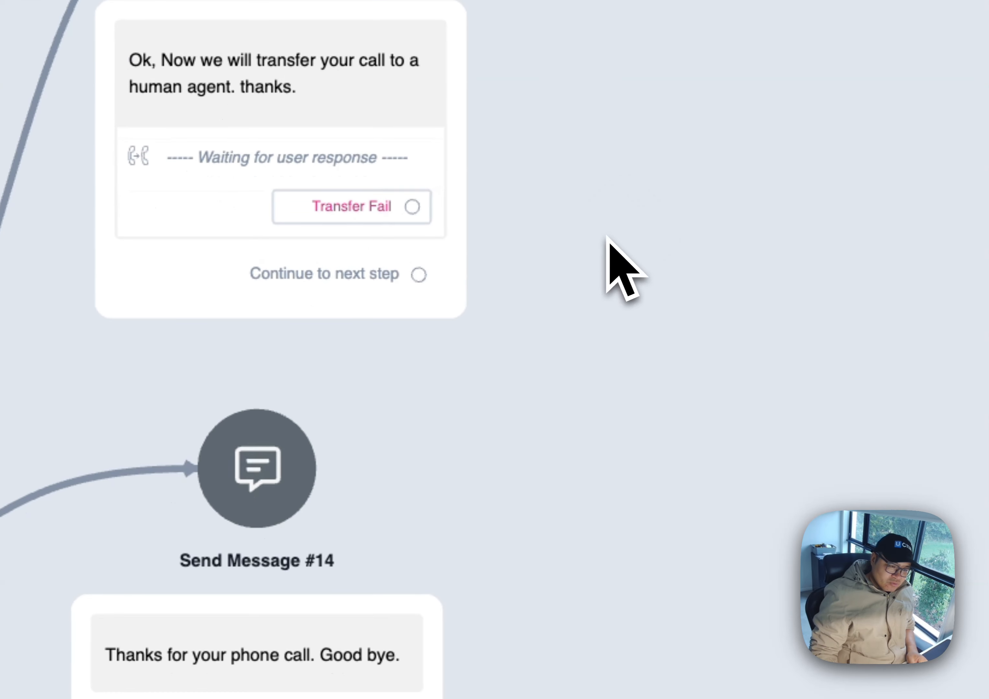
{"action": "scroll", "coordinate": [597, 262], "scroll_direction": "down", "scroll_amount": 5}
{"action": "scroll", "coordinate": [596, 265], "scroll_direction": "up", "scroll_amount": 3}
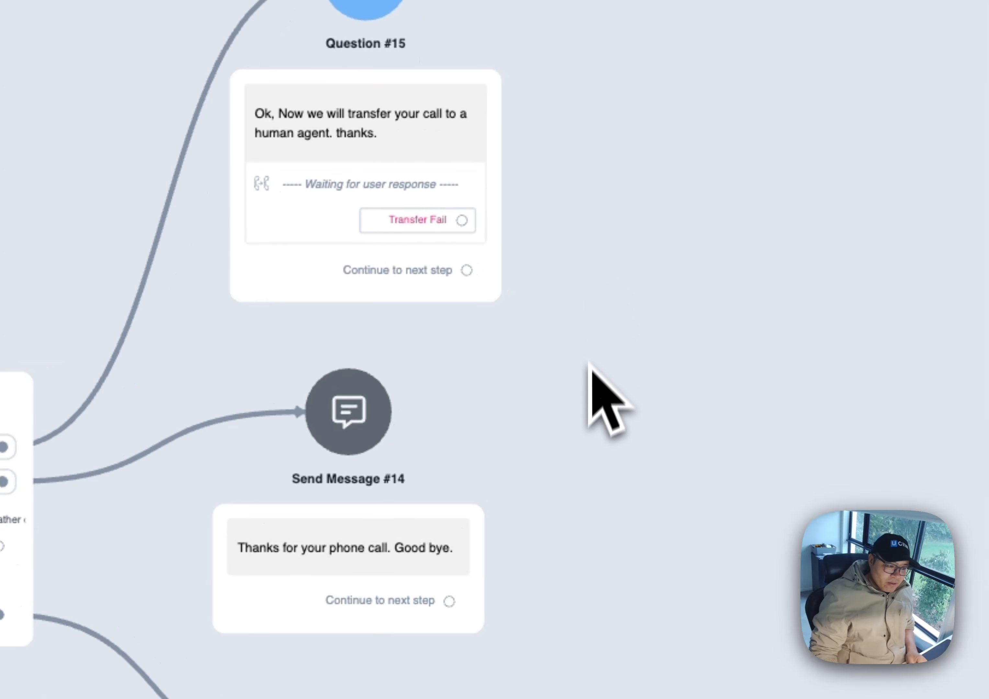
{"action": "left_click_drag", "start_coordinate": [585, 403], "coordinate": [705, 238]}
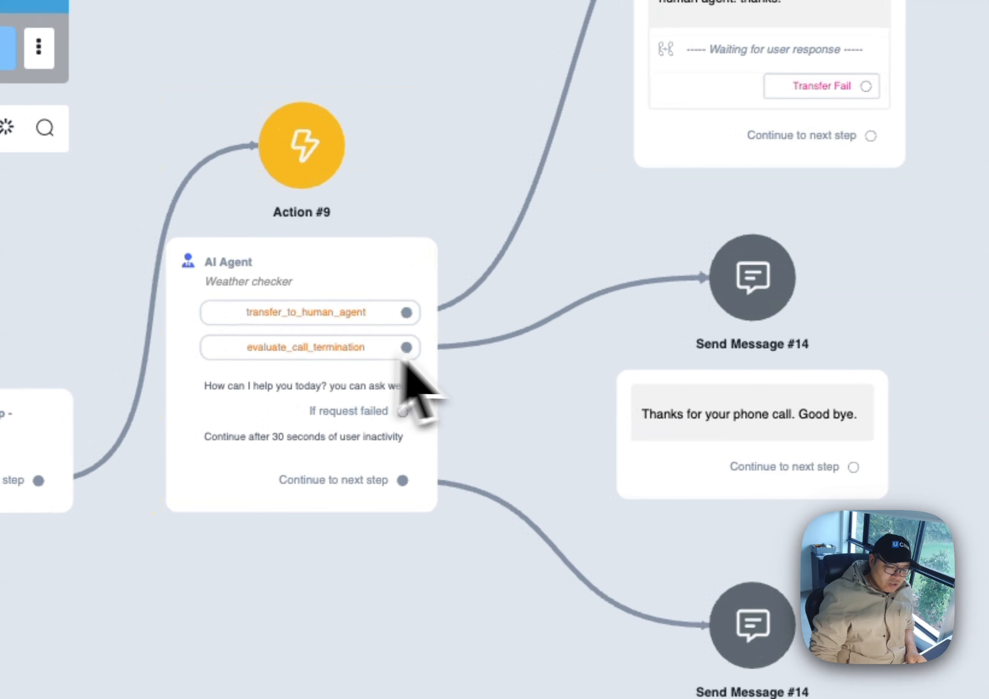
{"action": "left_click", "coordinate": [743, 395]}
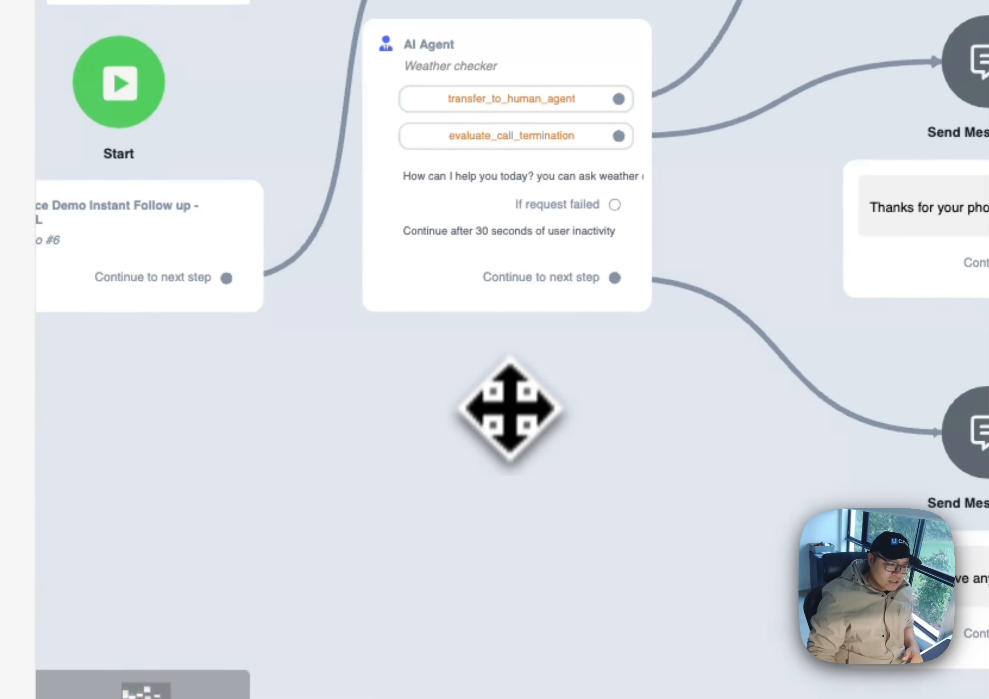
- Examine the user inactivity setting in Action #9 and its next-step branch to the message asking about other questions
{"action": "left_click", "coordinate": [396, 364]}
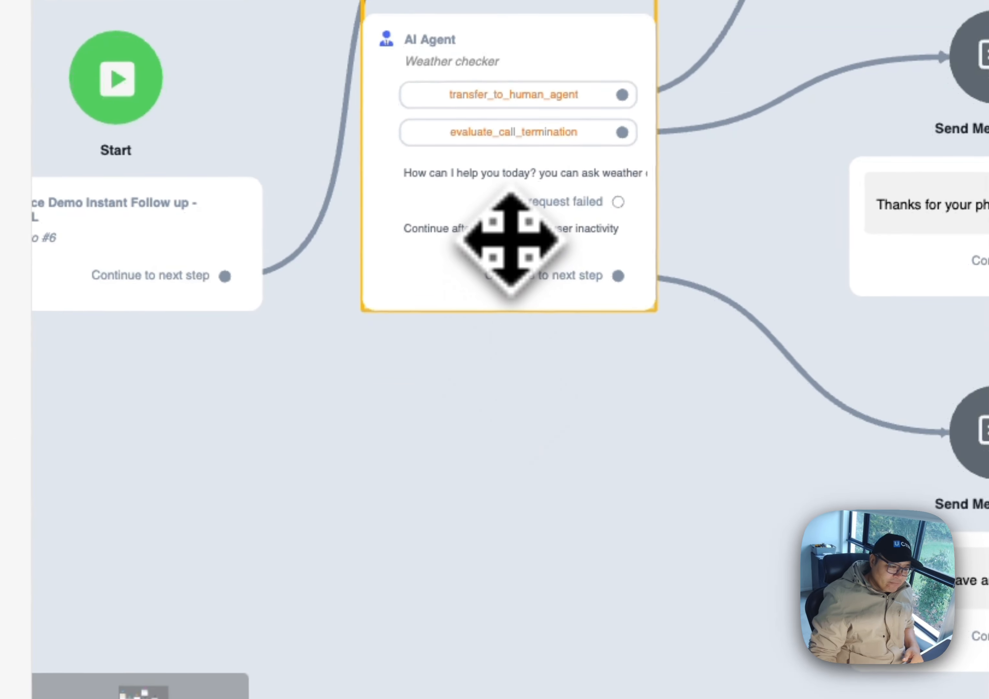
{"action": "scroll", "coordinate": [511, 240], "scroll_direction": "up", "scroll_amount": 4}
{"action": "scroll", "coordinate": [511, 239], "scroll_direction": "down", "scroll_amount": 2}
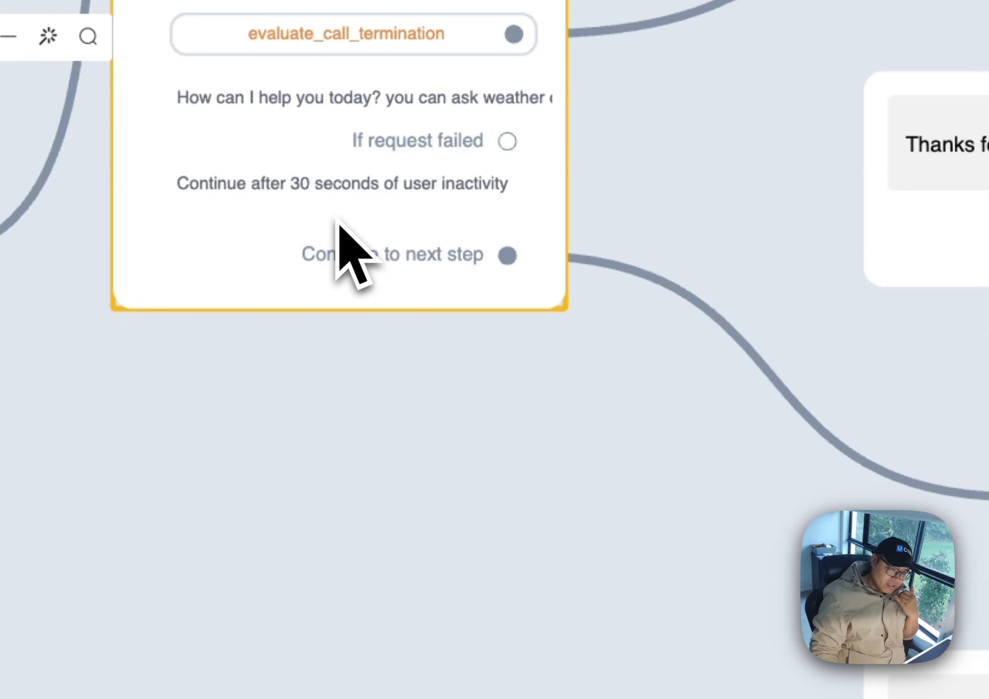
{"action": "left_click_drag", "start_coordinate": [583, 507], "coordinate": [528, 402]}
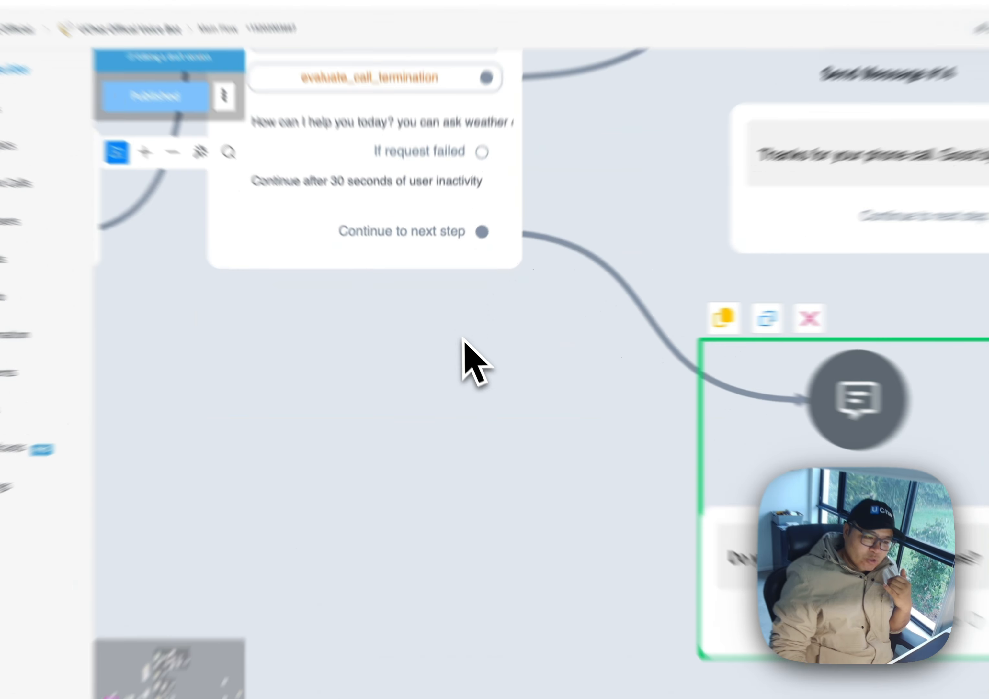
{"action": "left_click_drag", "start_coordinate": [454, 335], "coordinate": [496, 383]}
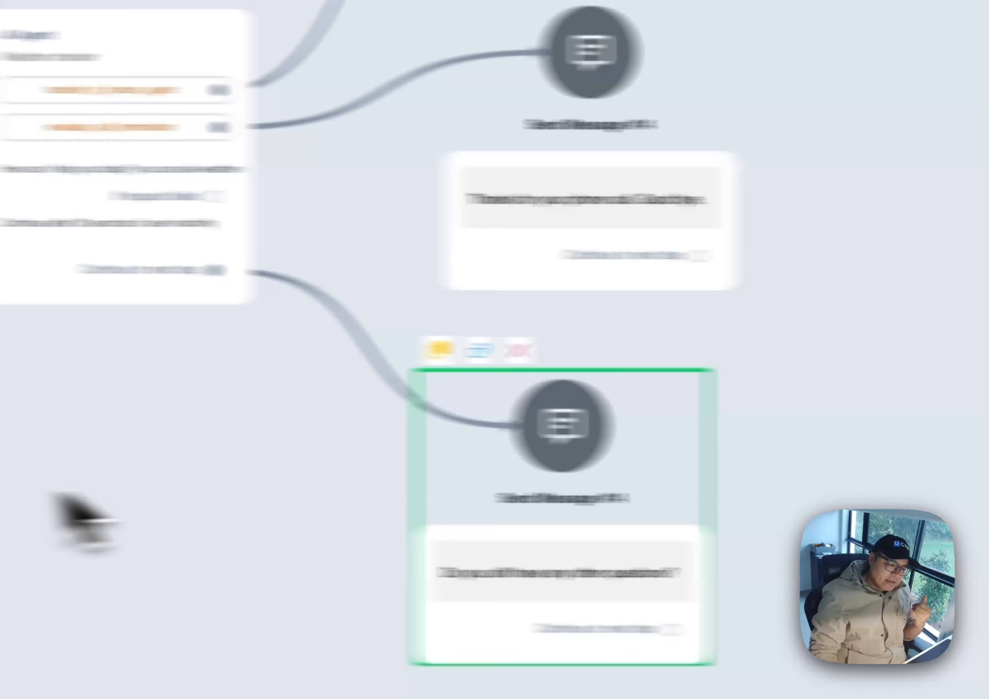
{"action": "left_click_drag", "start_coordinate": [98, 486], "coordinate": [630, 530]}
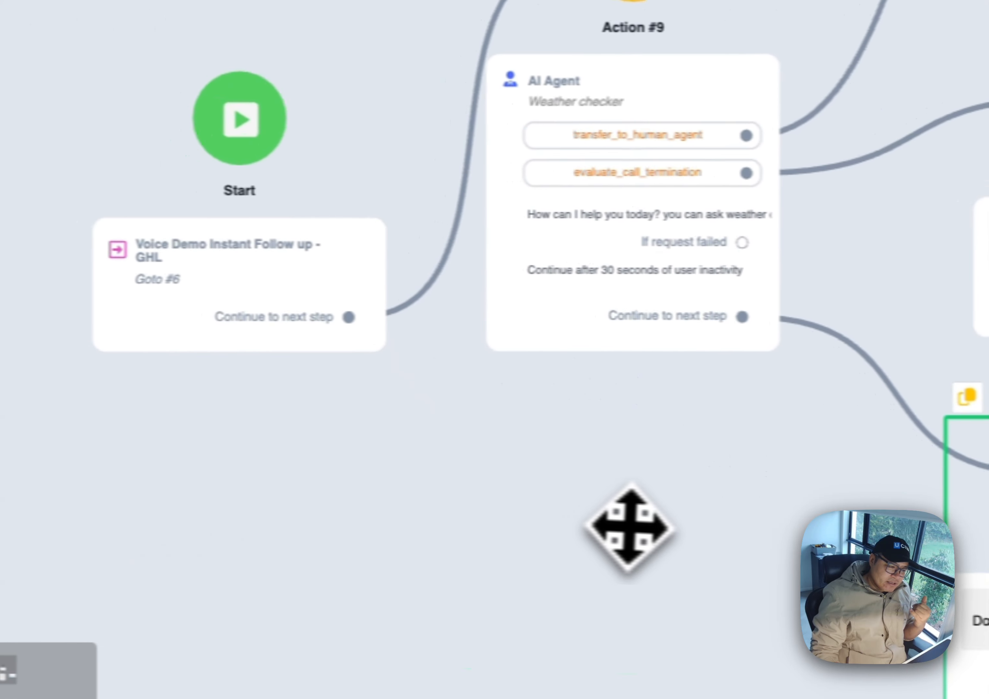
{"action": "left_click_drag", "start_coordinate": [473, 497], "coordinate": [393, 545]}
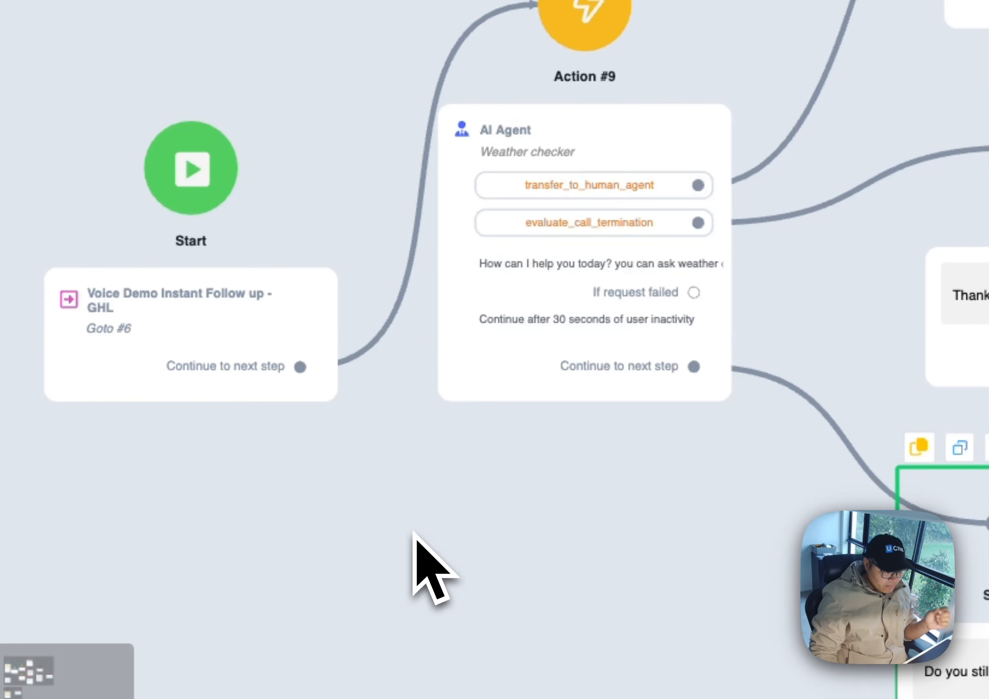
{"action": "left_click_drag", "start_coordinate": [490, 525], "coordinate": [372, 477]}
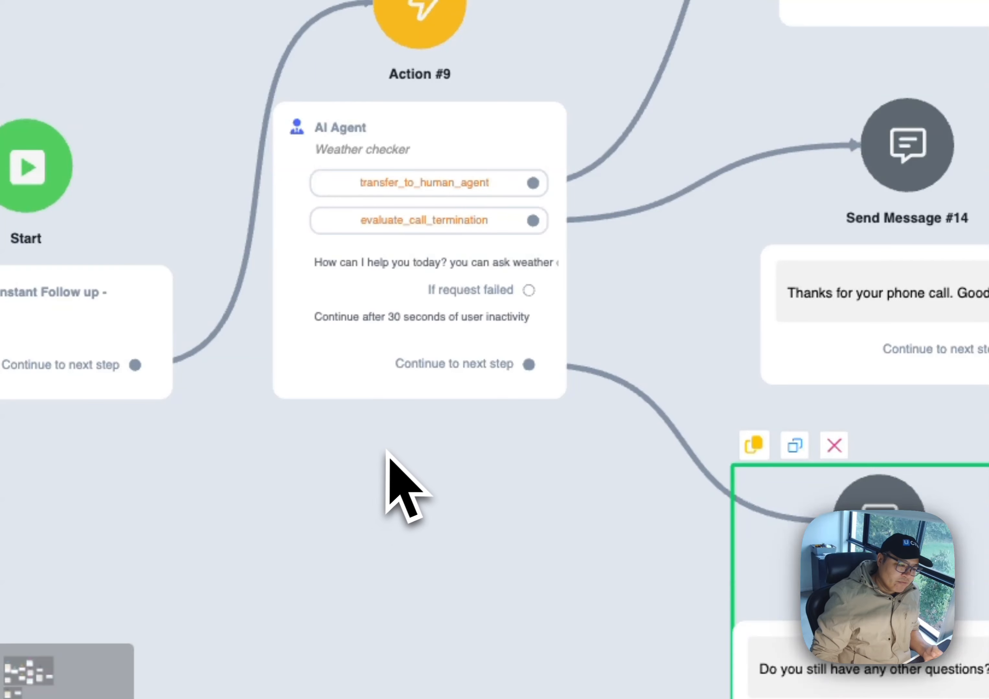
{"action": "left_click_drag", "start_coordinate": [386, 451], "coordinate": [413, 473]}
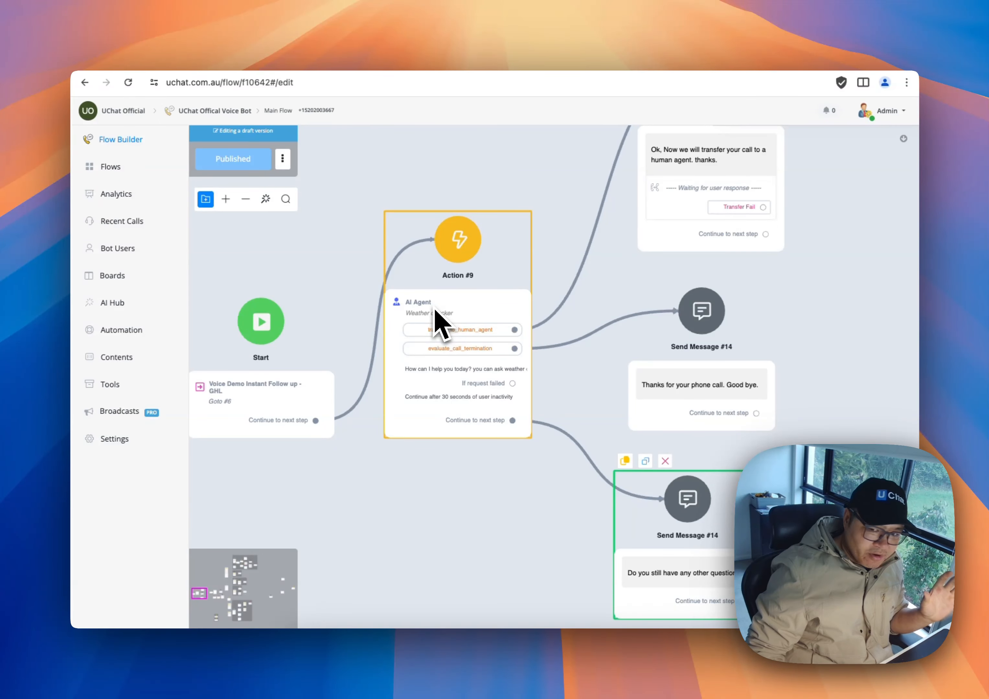
- Review the AI agent node and its branches once more, and reopen the Question #15 transfer node's settings
{"action": "scroll", "coordinate": [452, 318], "scroll_direction": "up", "scroll_amount": 5}
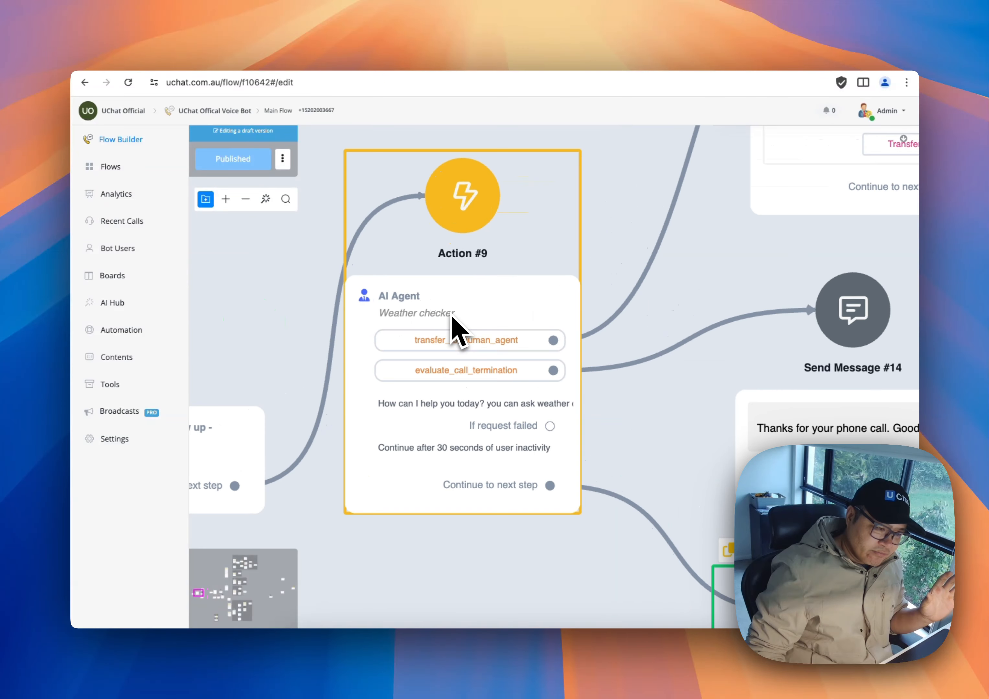
{"action": "scroll", "coordinate": [452, 318], "scroll_direction": "down", "scroll_amount": 3}
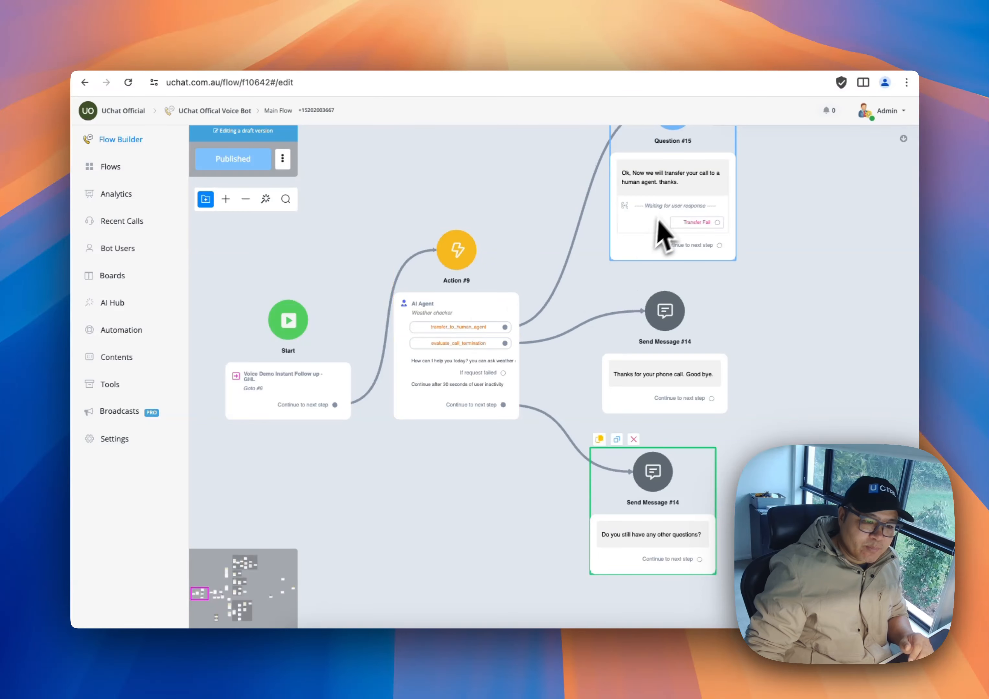
{"action": "scroll", "coordinate": [662, 232], "scroll_direction": "up", "scroll_amount": 5}
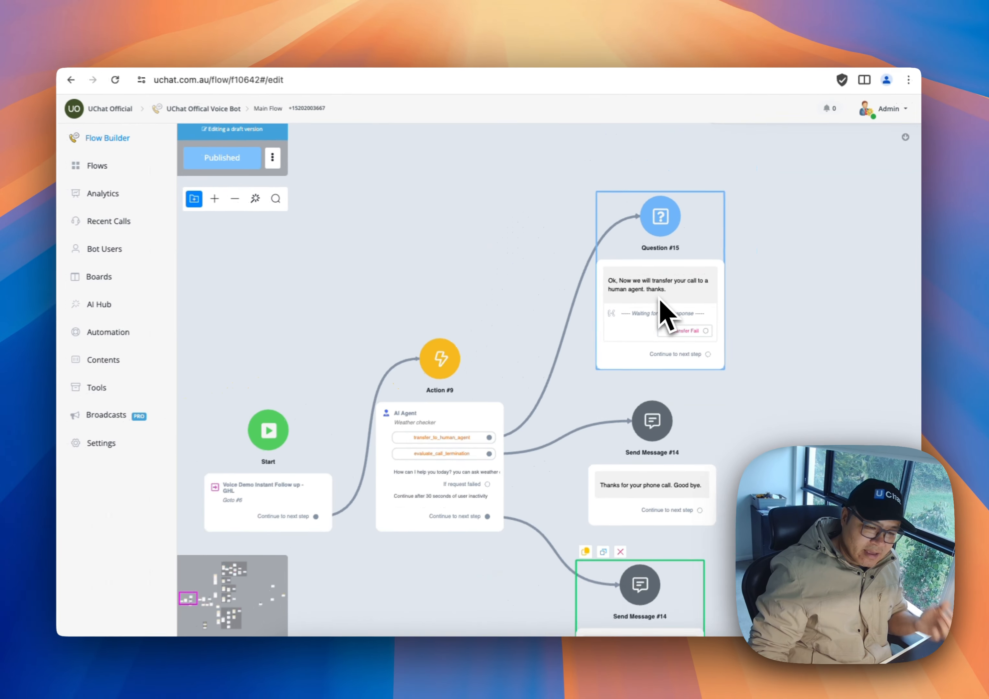
{"action": "scroll", "coordinate": [661, 297], "scroll_direction": "down", "scroll_amount": 4}
{"action": "scroll", "coordinate": [661, 297], "scroll_direction": "up", "scroll_amount": 3}
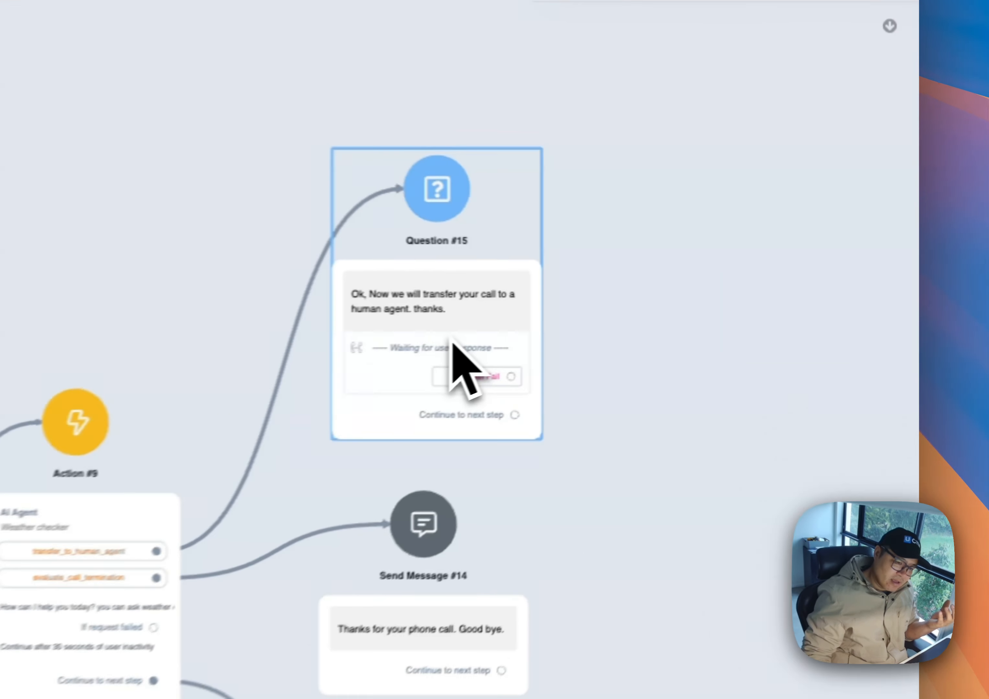
{"action": "left_click", "coordinate": [656, 319]}
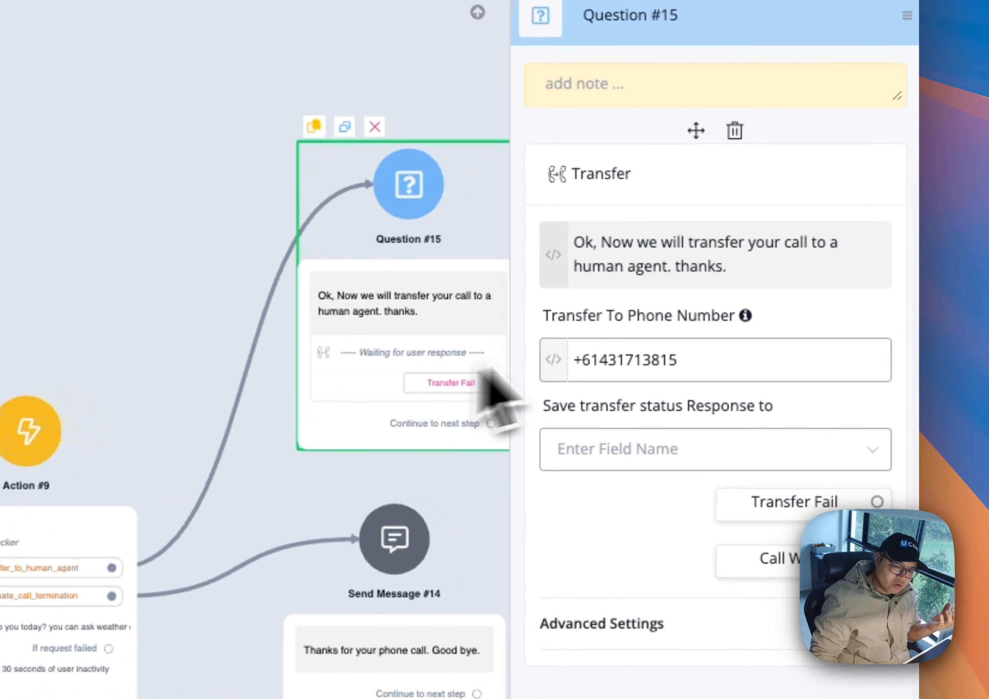
- Close the Question #15 settings and review Action #9's AI agent node with its function branches
{"action": "left_click", "coordinate": [691, 369]}
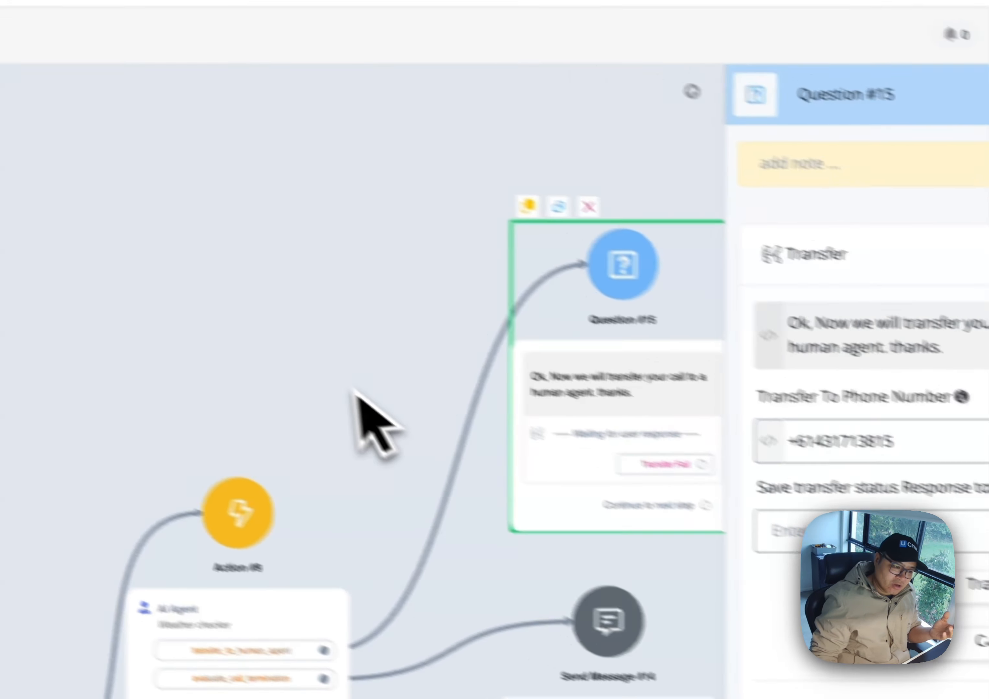
{"action": "left_click", "coordinate": [134, 325]}
{"action": "left_click_drag", "start_coordinate": [428, 436], "coordinate": [479, 257]}
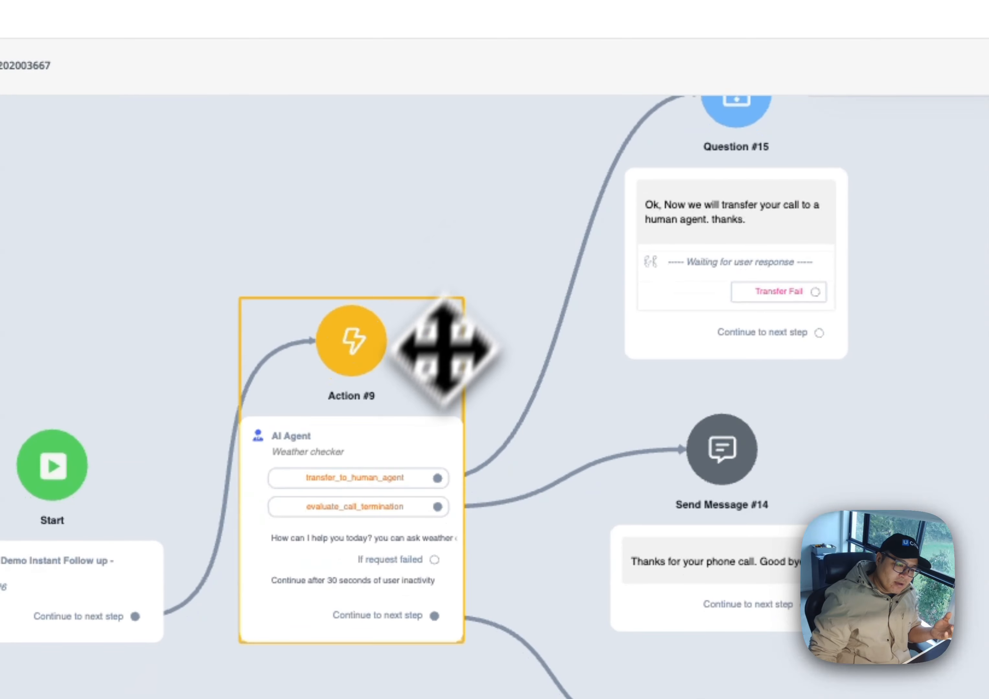
{"action": "scroll", "coordinate": [416, 428], "scroll_direction": "up", "scroll_amount": 5}
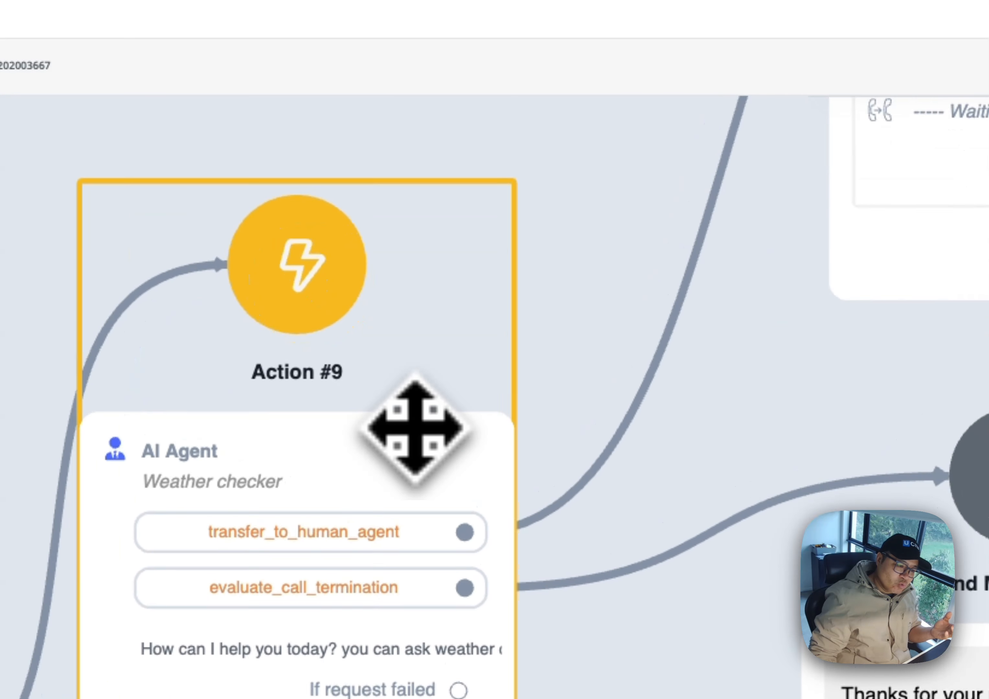
{"action": "scroll", "coordinate": [416, 428], "scroll_direction": "down", "scroll_amount": 3}
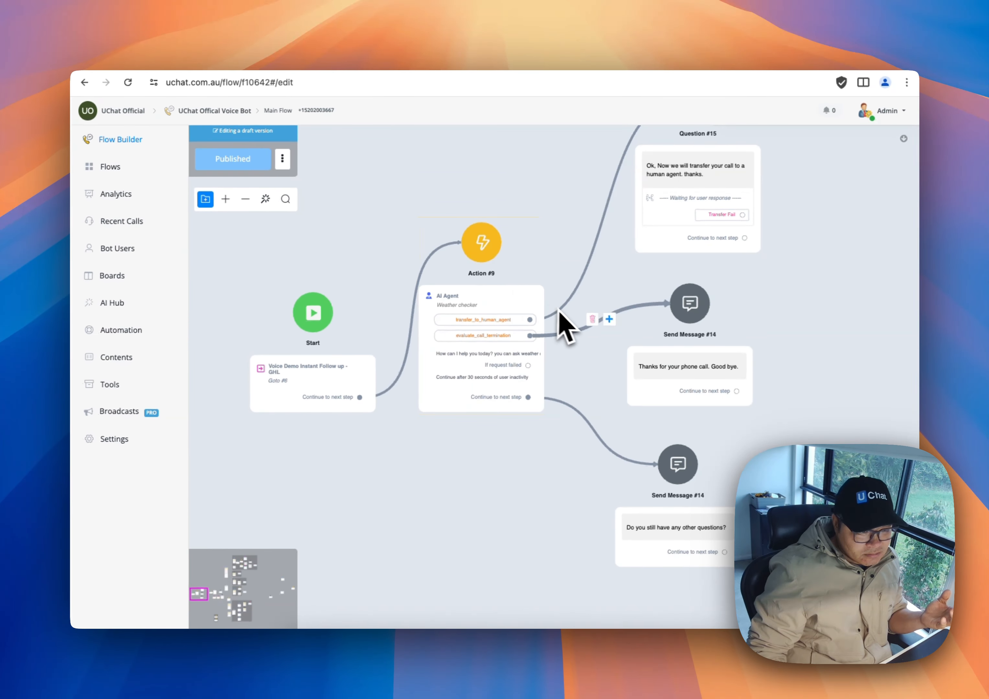
{"action": "scroll", "coordinate": [577, 317], "scroll_direction": "up", "scroll_amount": 3}
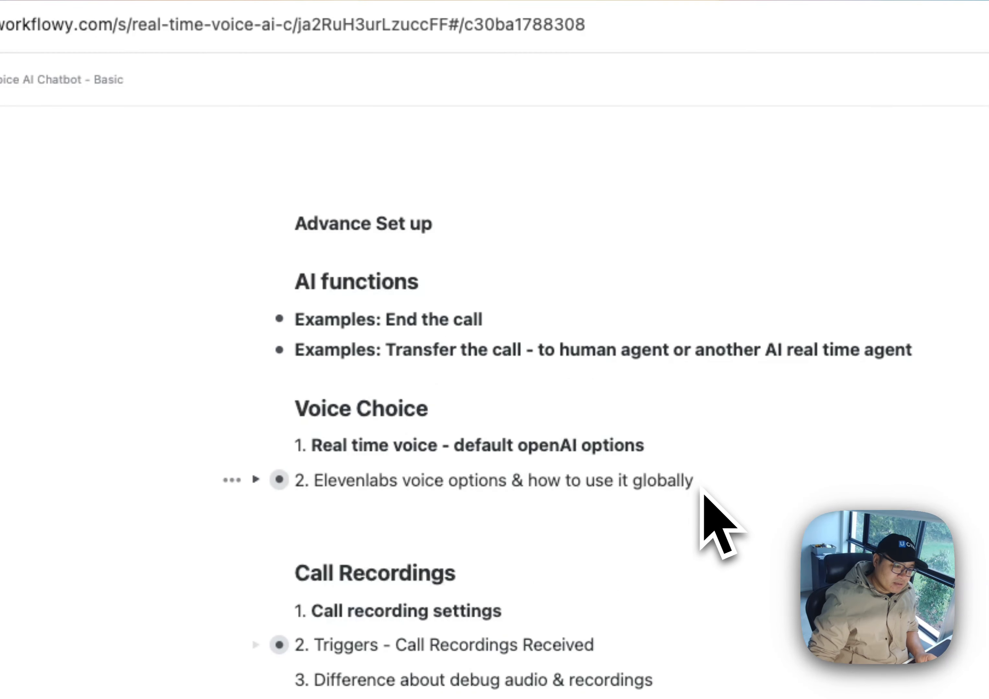
- Highlight the Voice Choice section in the Workflowy outline, and return to UChat to review Action #9 and the Question #15 transfer node
{"action": "left_click_drag", "start_coordinate": [601, 486], "coordinate": [287, 404]}
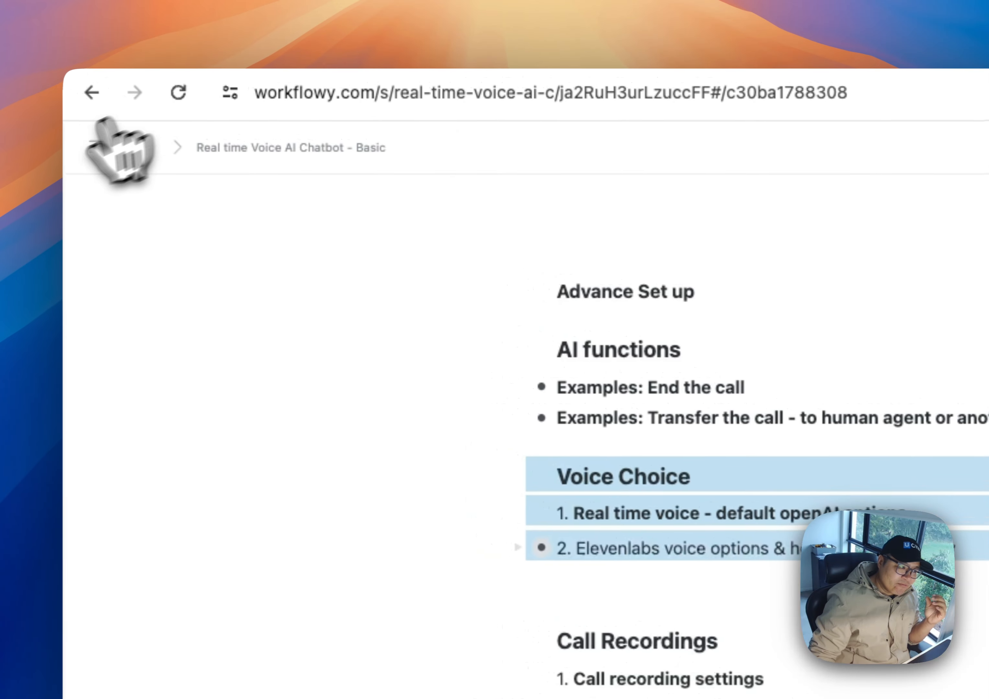
{"action": "key", "text": "alt+1"}
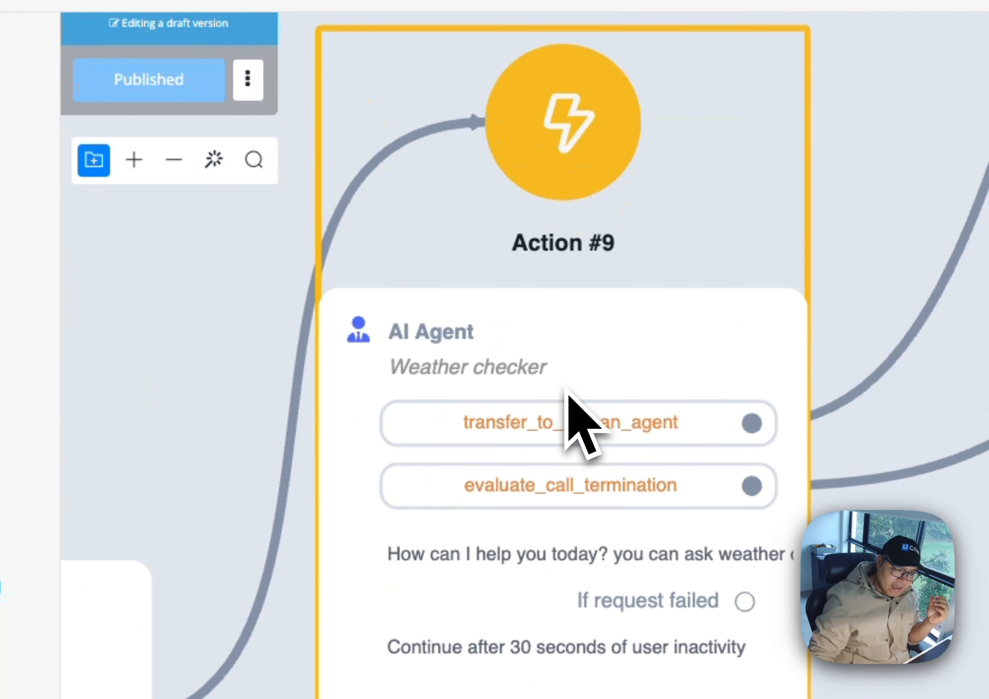
{"action": "left_click", "coordinate": [568, 360]}
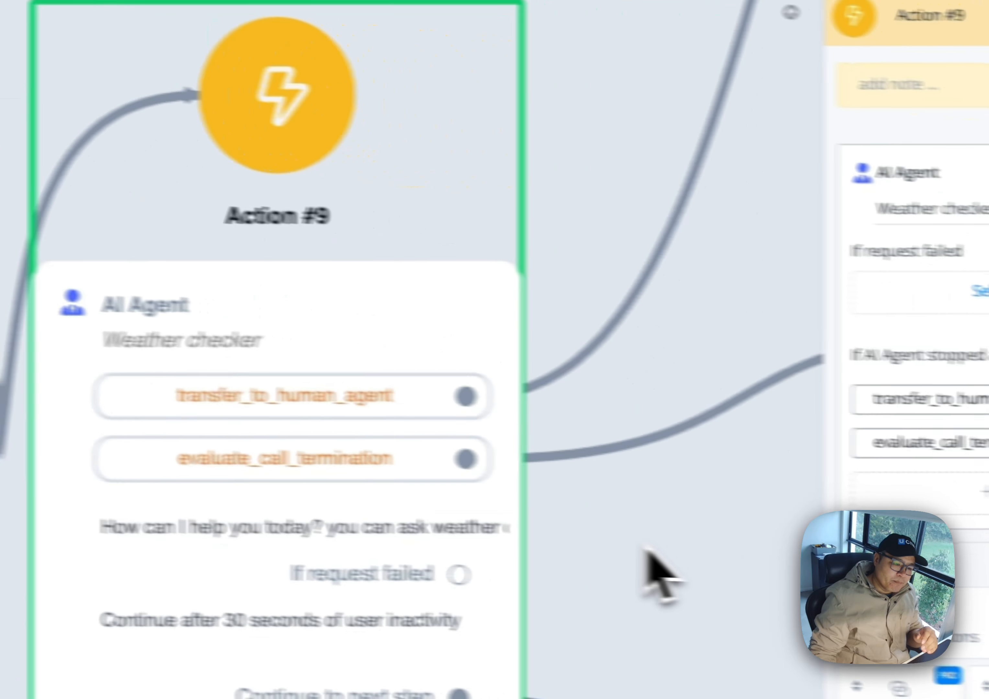
{"action": "left_click", "coordinate": [931, 570]}
{"action": "scroll", "coordinate": [931, 570], "scroll_direction": "down", "scroll_amount": 5}
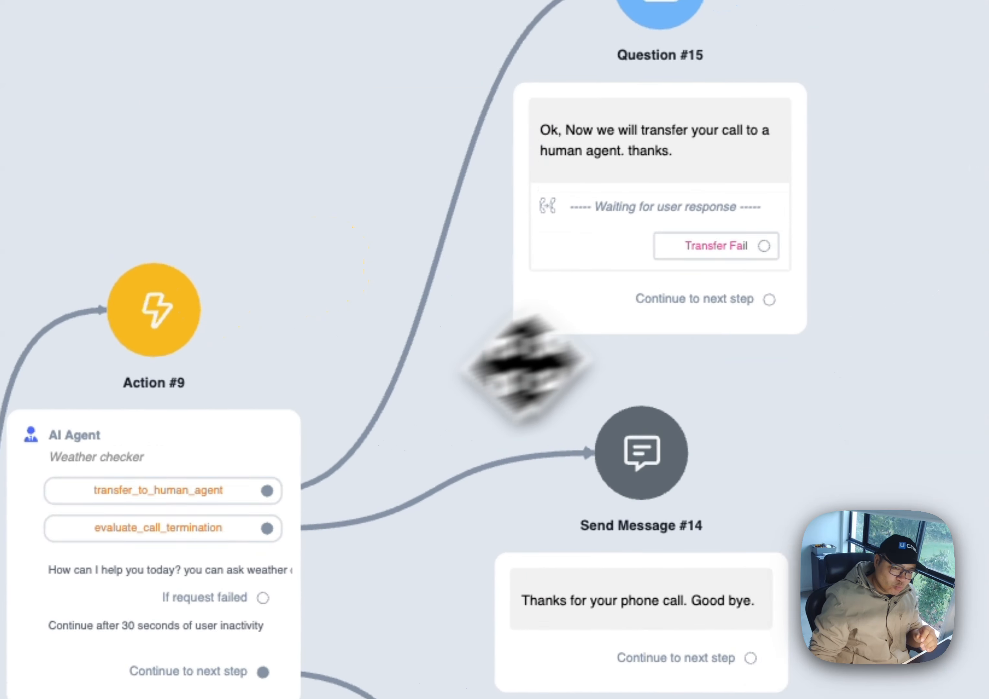
{"action": "left_click", "coordinate": [739, 214]}
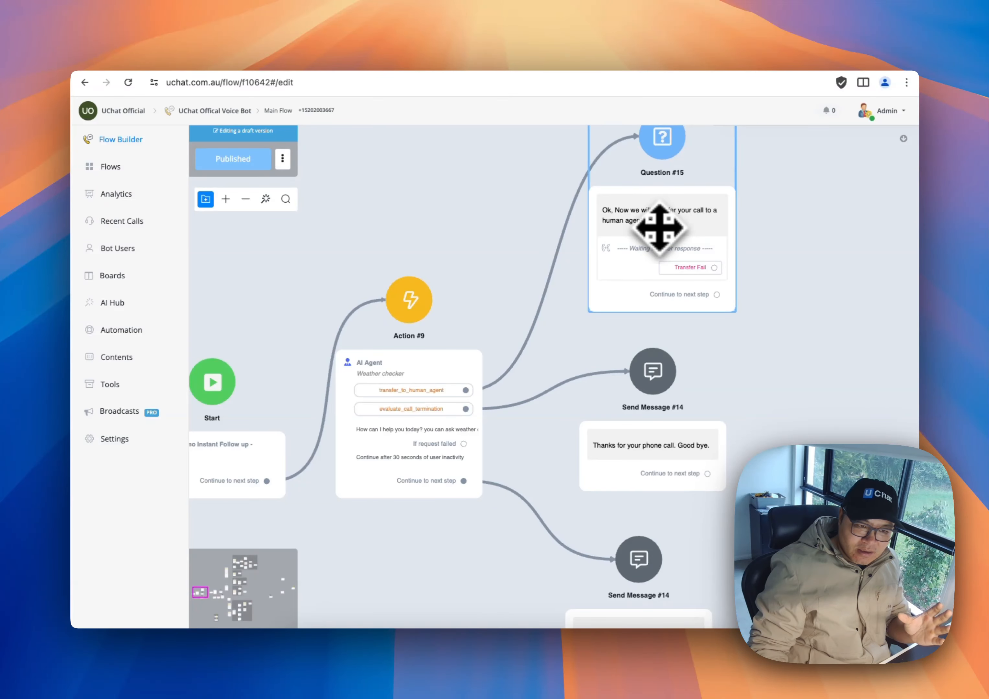
{"action": "scroll", "coordinate": [673, 223], "scroll_direction": "down", "scroll_amount": 2}
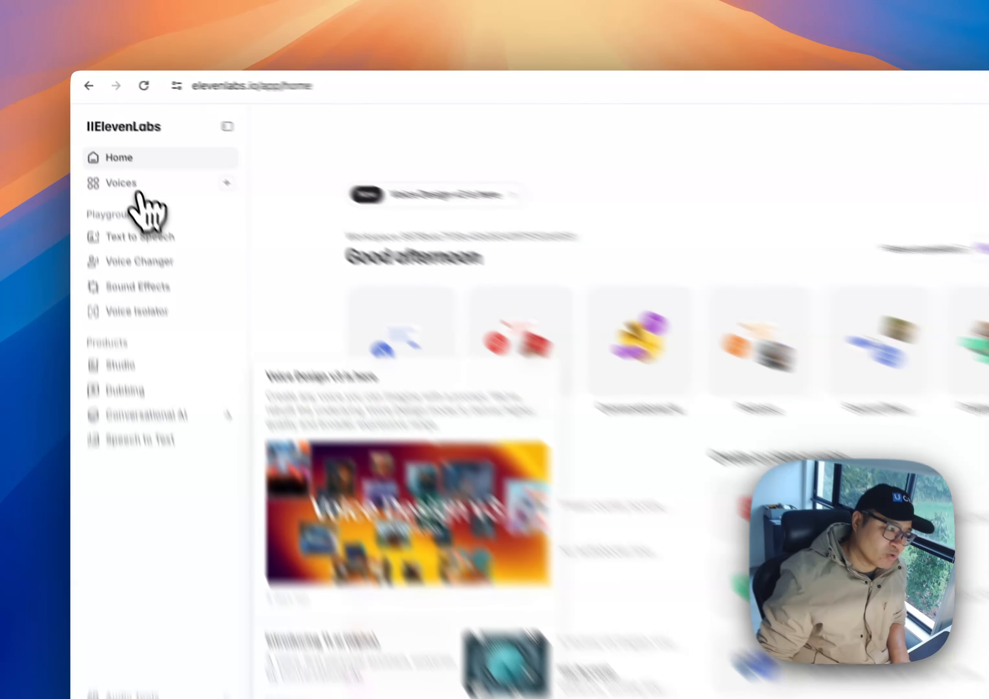
- In the ElevenLabs voice library, add the Indian-accented English Social Media voice to My Voices and copy its voice ID
{"action": "left_click", "coordinate": [109, 159]}
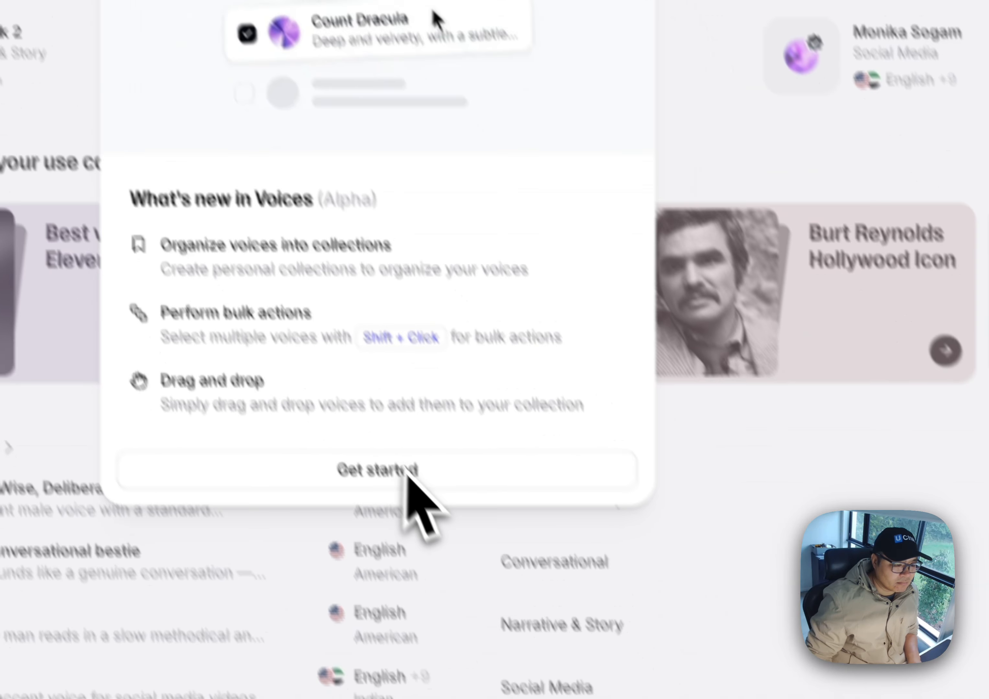
{"action": "left_click", "coordinate": [409, 473]}
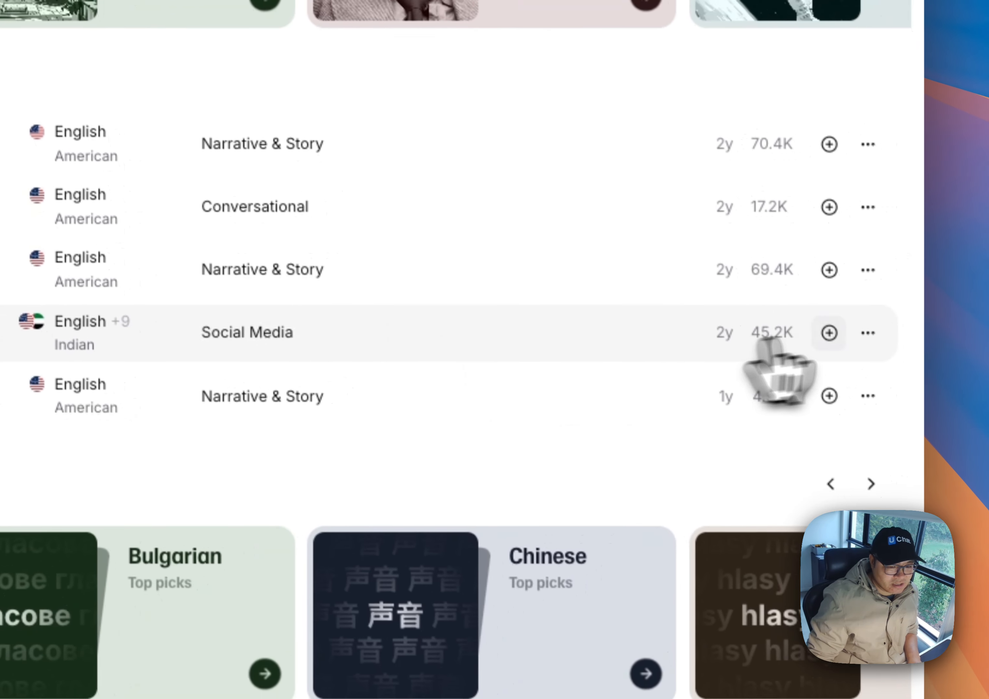
{"action": "left_click", "coordinate": [863, 316]}
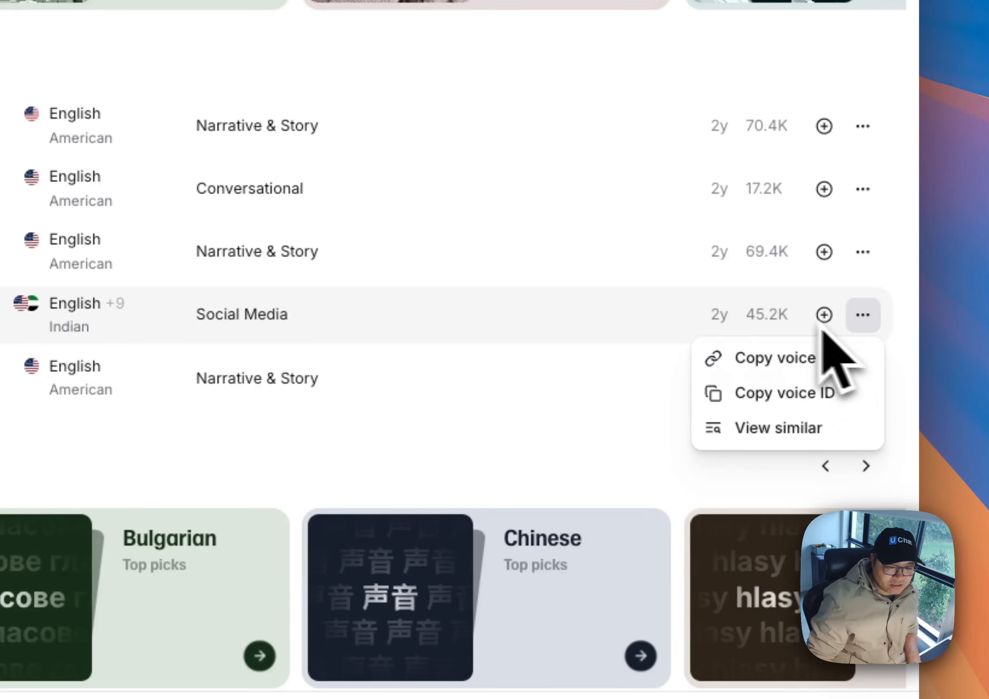
{"action": "left_click", "coordinate": [627, 316]}
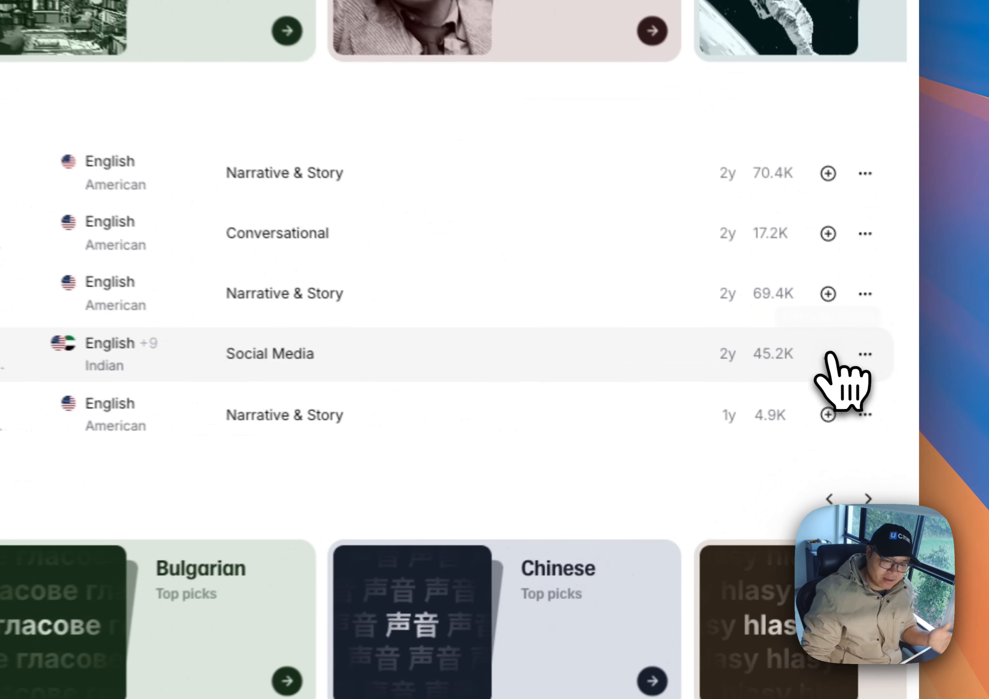
{"action": "left_click", "coordinate": [871, 398]}
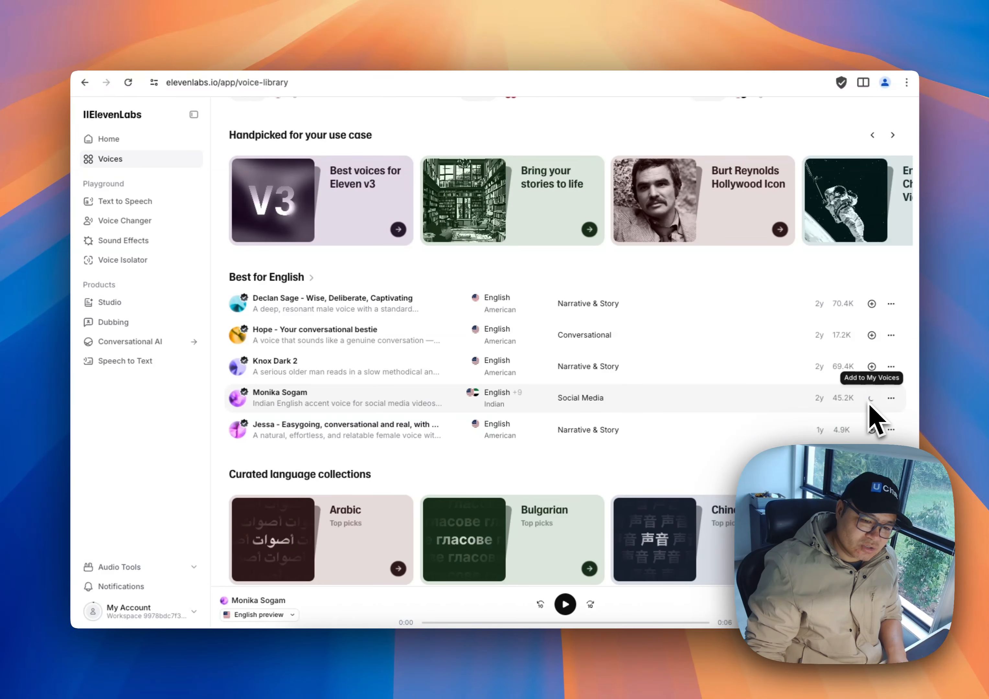
{"action": "left_click", "coordinate": [891, 399]}
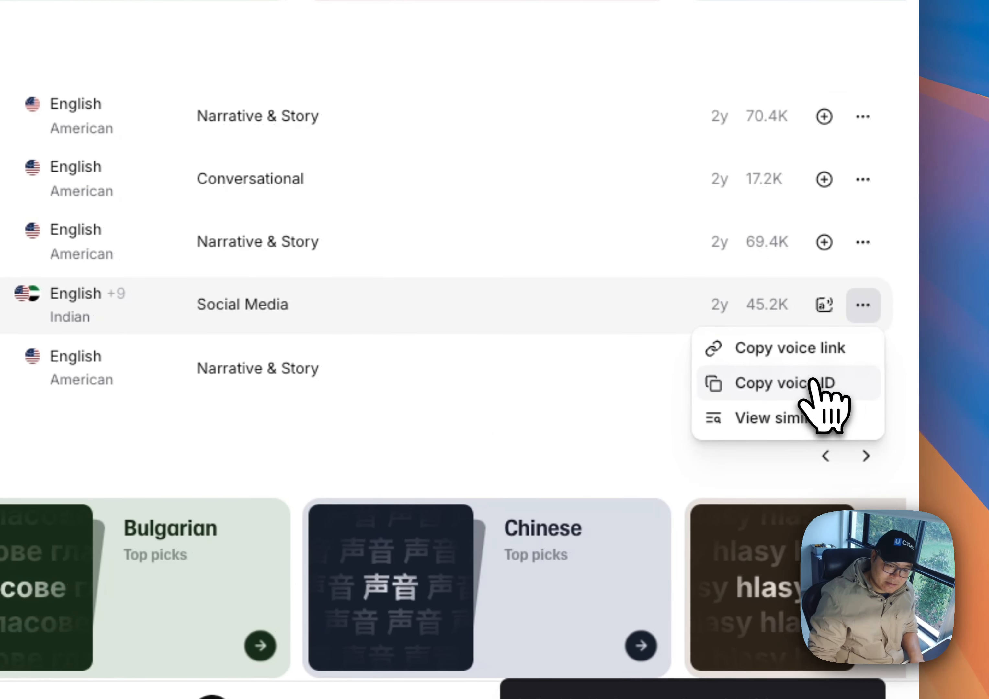
{"action": "left_click", "coordinate": [864, 437]}
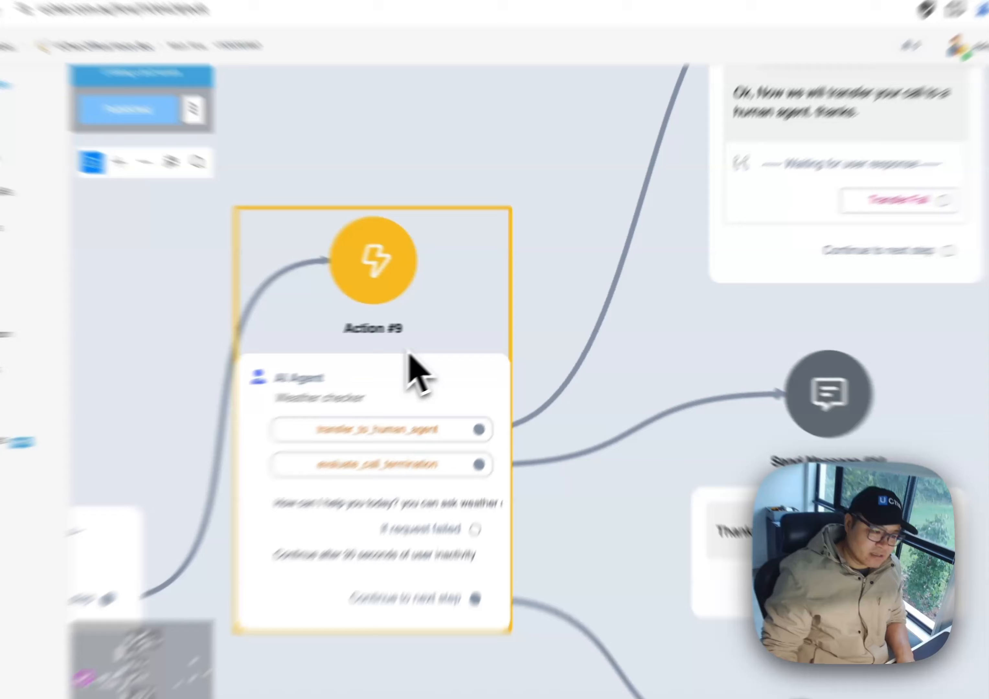
- Back in UChat, open the Weather checker agent from Action #9 and set its Voice to ElevenLabs
{"action": "left_click", "coordinate": [446, 335]}
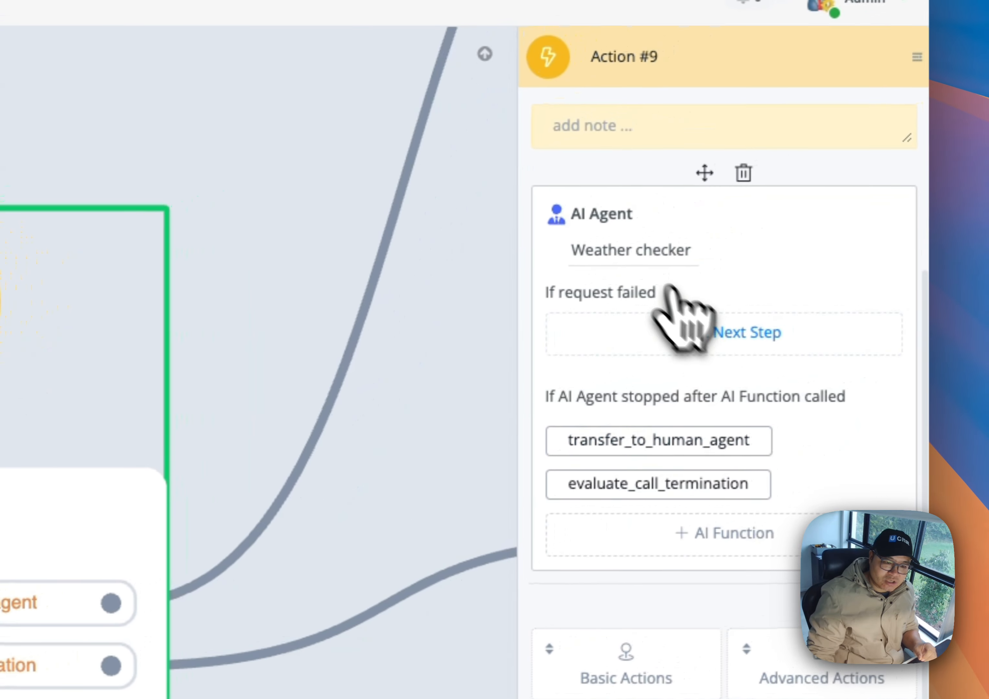
{"action": "left_click", "coordinate": [630, 261]}
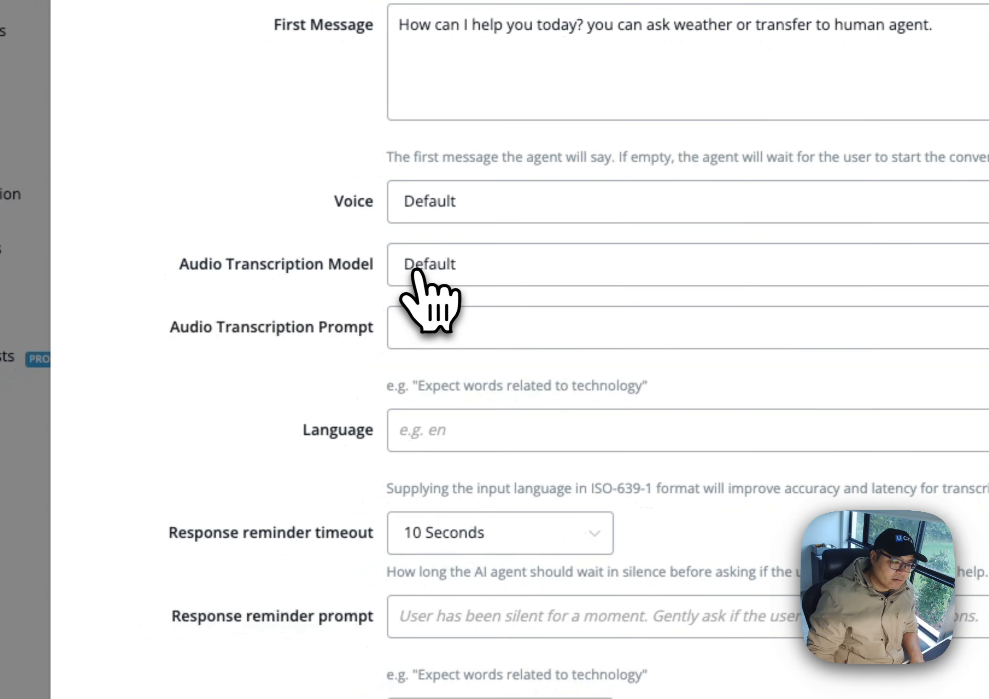
{"action": "left_click", "coordinate": [440, 201]}
{"action": "scroll", "coordinate": [500, 405], "scroll_direction": "down", "scroll_amount": 3}
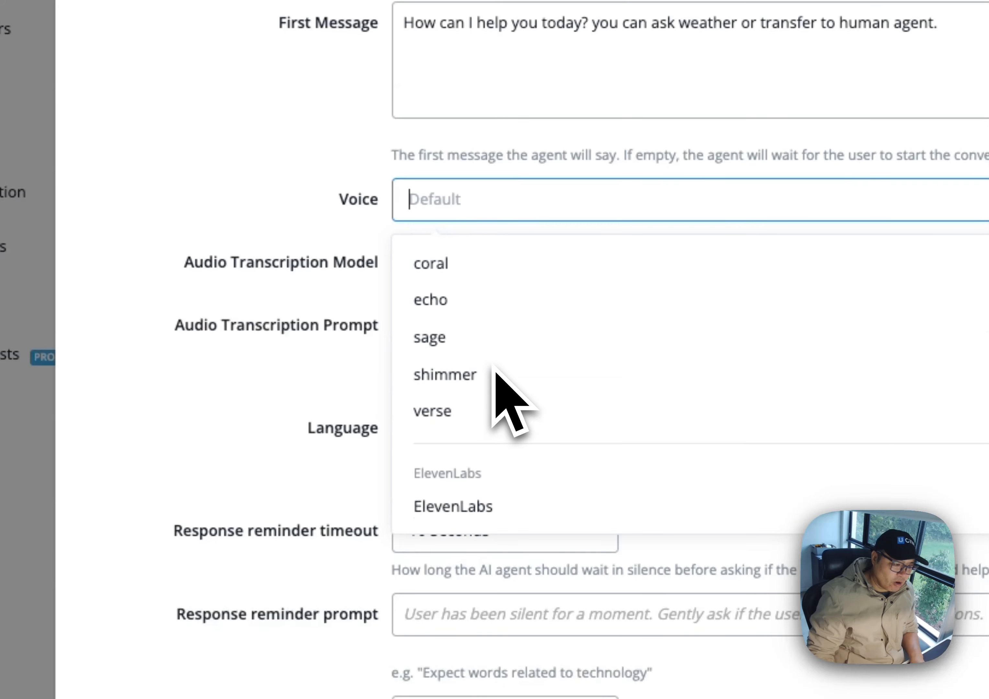
{"action": "left_click", "coordinate": [502, 506]}
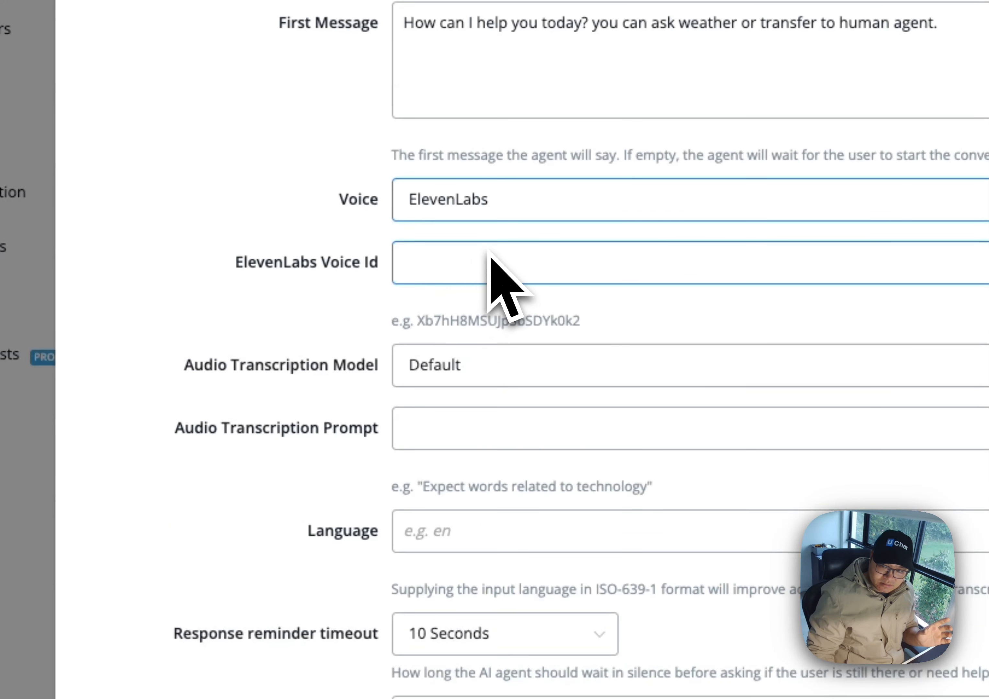
- Set the agent's ElevenLabs Voice Id to 2zRM7PkgwBPiau2jvVXc, save it, and publish the flow
{"action": "left_click", "coordinate": [438, 261]}
{"action": "type", "text": "2zRM7PkgwBPiau2jvVXc"}
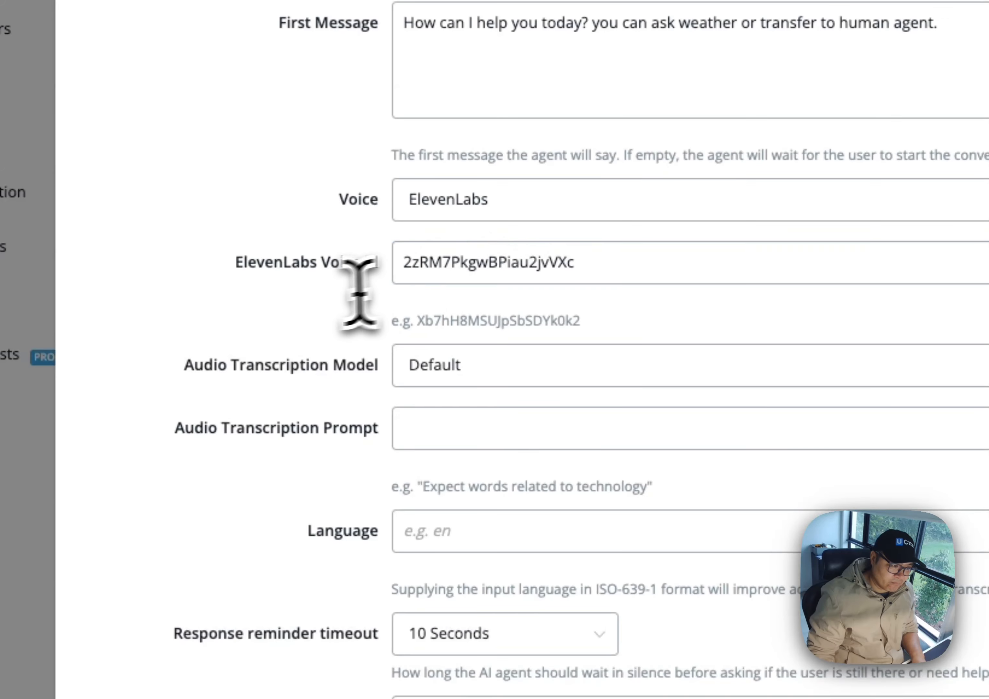
{"action": "scroll", "coordinate": [587, 286], "scroll_direction": "down", "scroll_amount": 8}
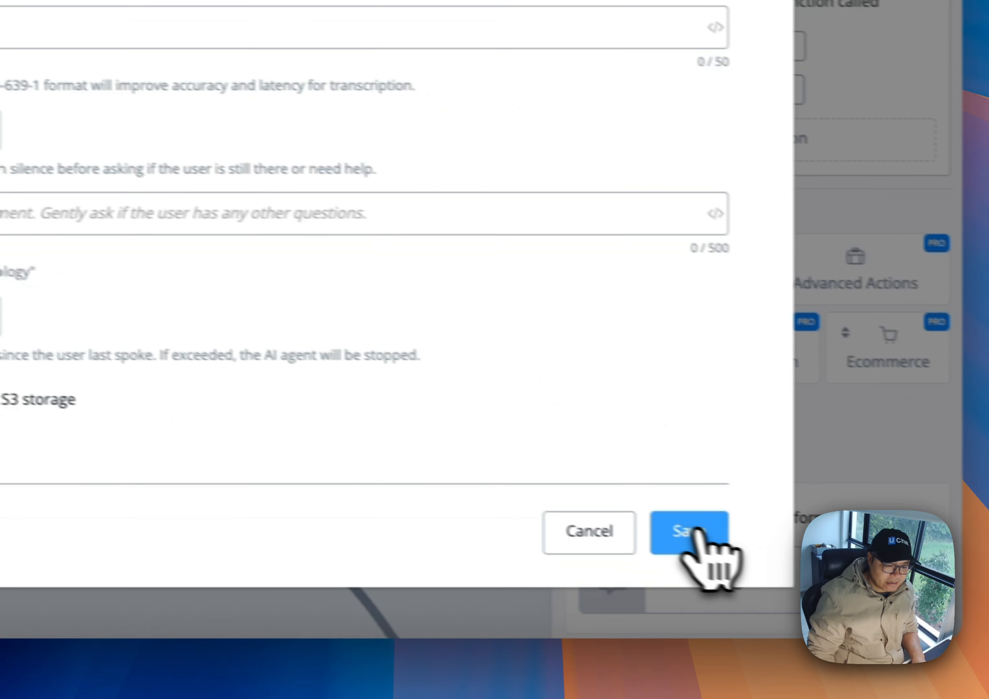
{"action": "left_click", "coordinate": [691, 530]}
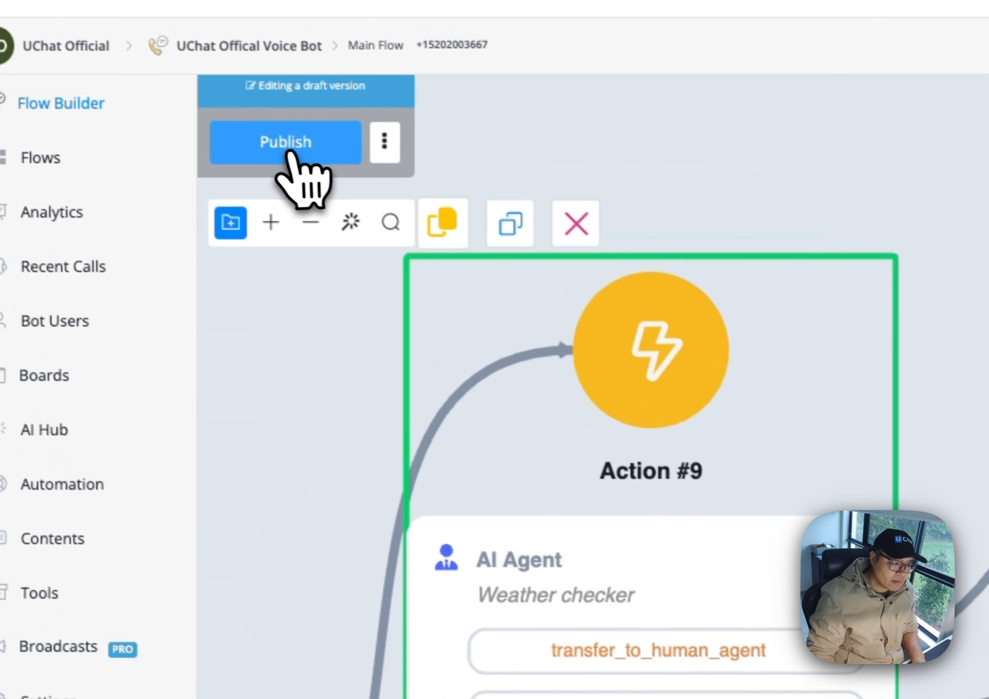
{"action": "left_click", "coordinate": [298, 173]}
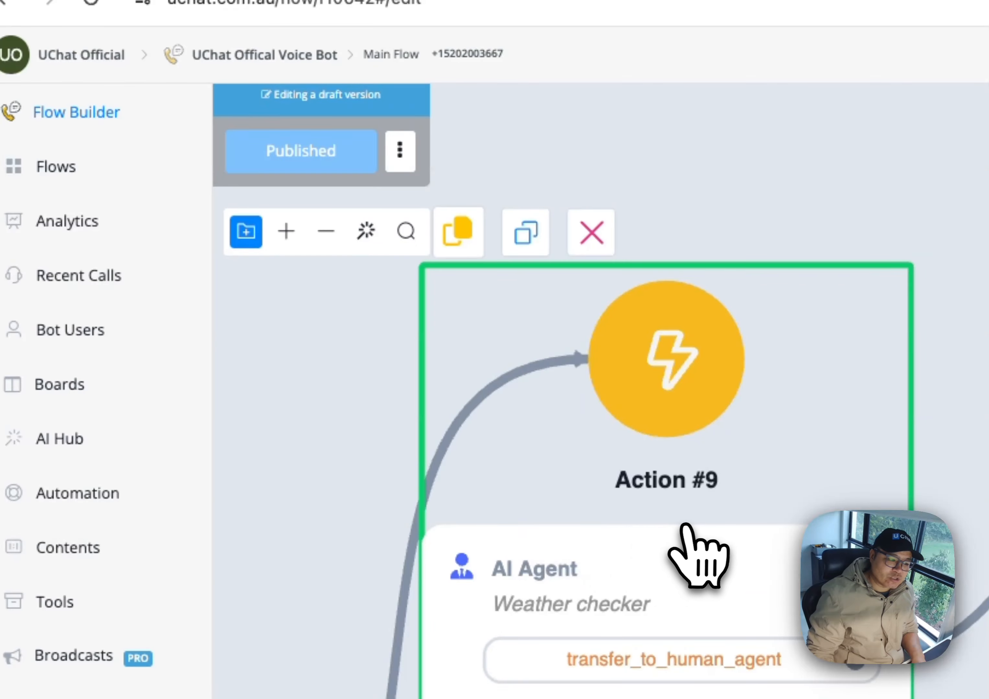
{"action": "scroll", "coordinate": [691, 547], "scroll_direction": "down", "scroll_amount": 3}
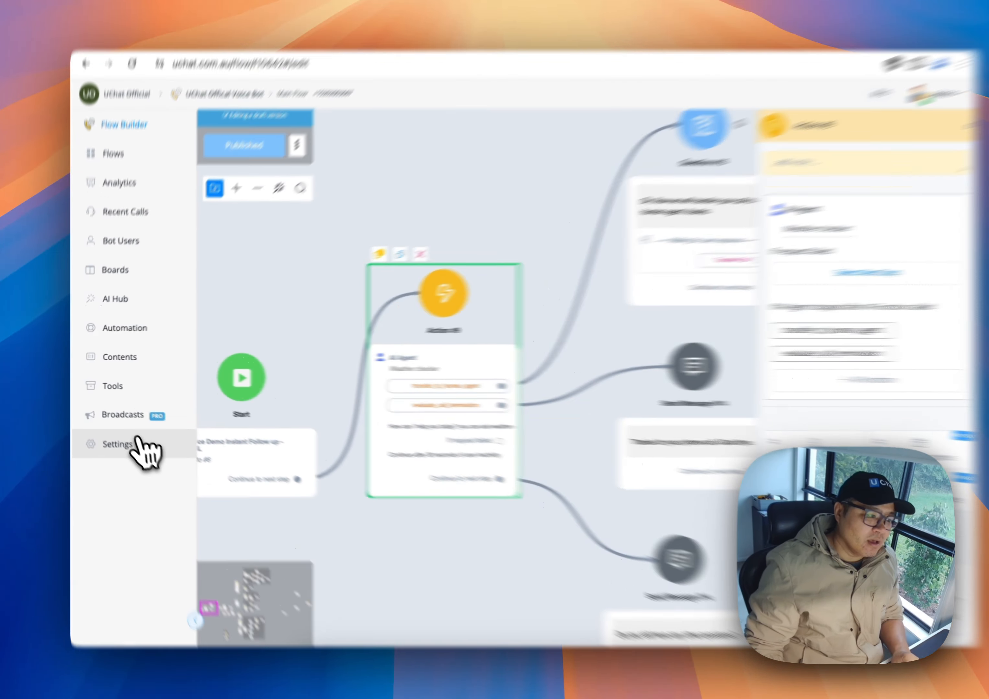
- In the bot's Voice settings, set the default ElevenLabs Voice Id to 2zRM7PkgwBPiau2jvVXc and save
{"action": "left_click", "coordinate": [124, 440]}
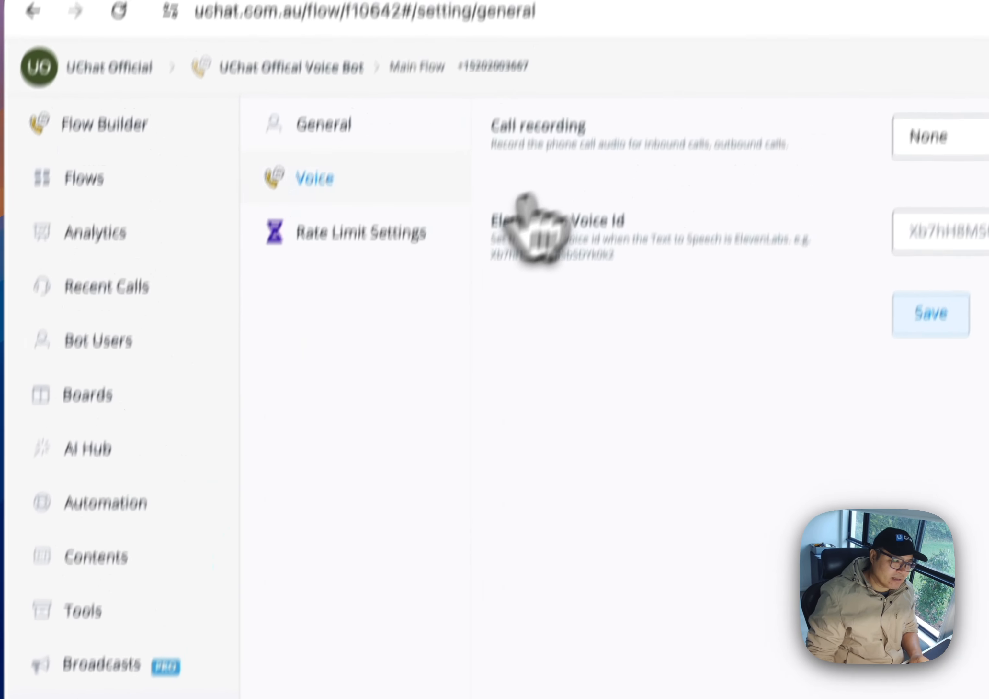
{"action": "left_click", "coordinate": [309, 184]}
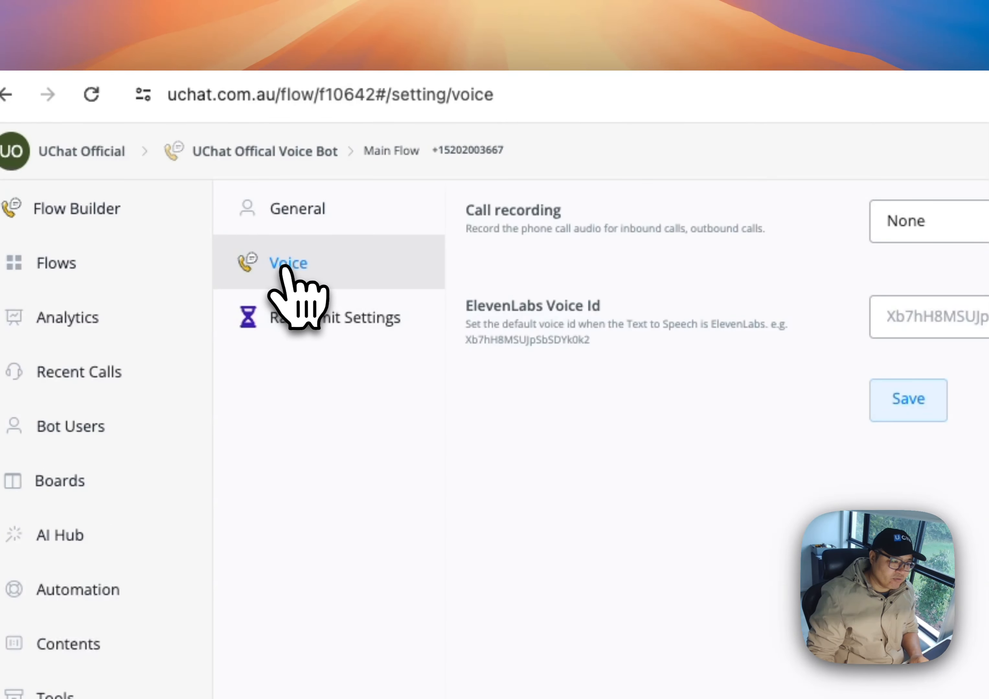
{"action": "left_click", "coordinate": [916, 318]}
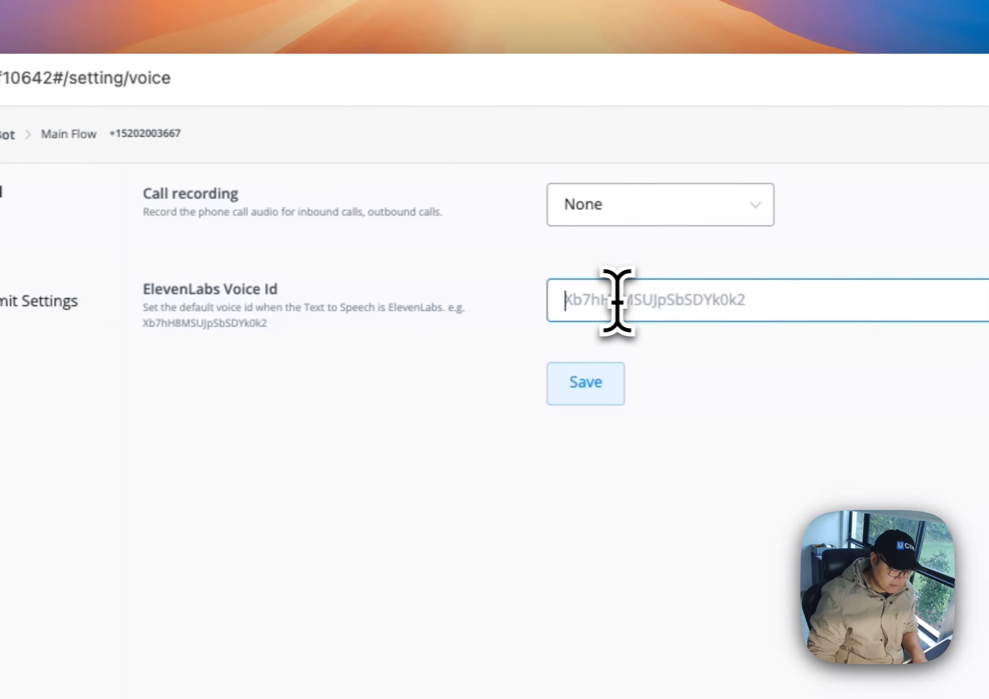
{"action": "type", "text": "2zRM7PkgwBPiau2jvVXc"}
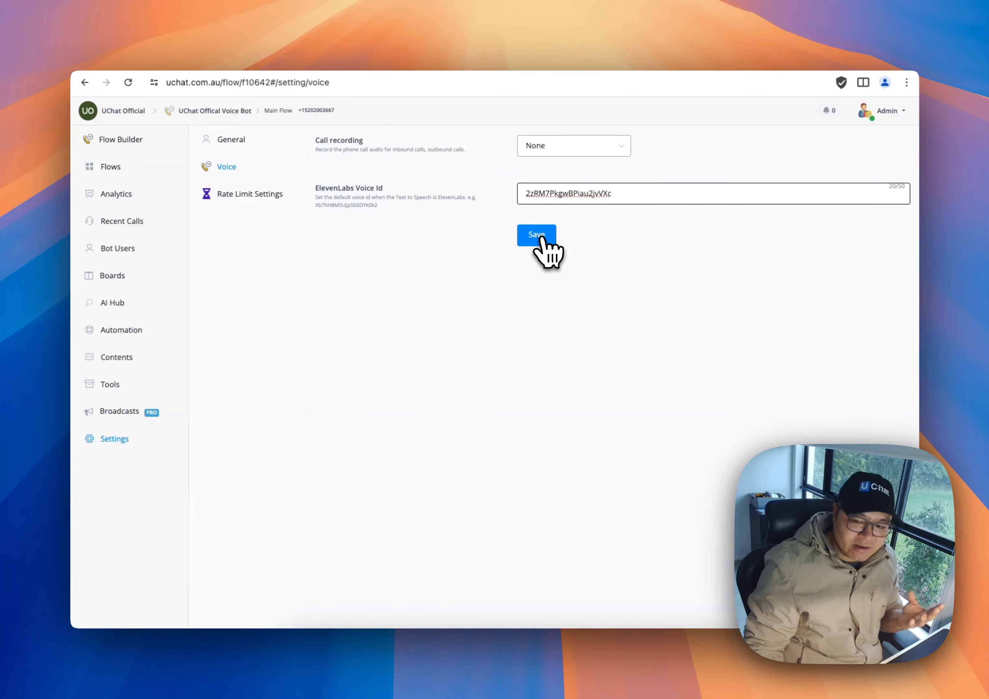
{"action": "left_click", "coordinate": [541, 238]}
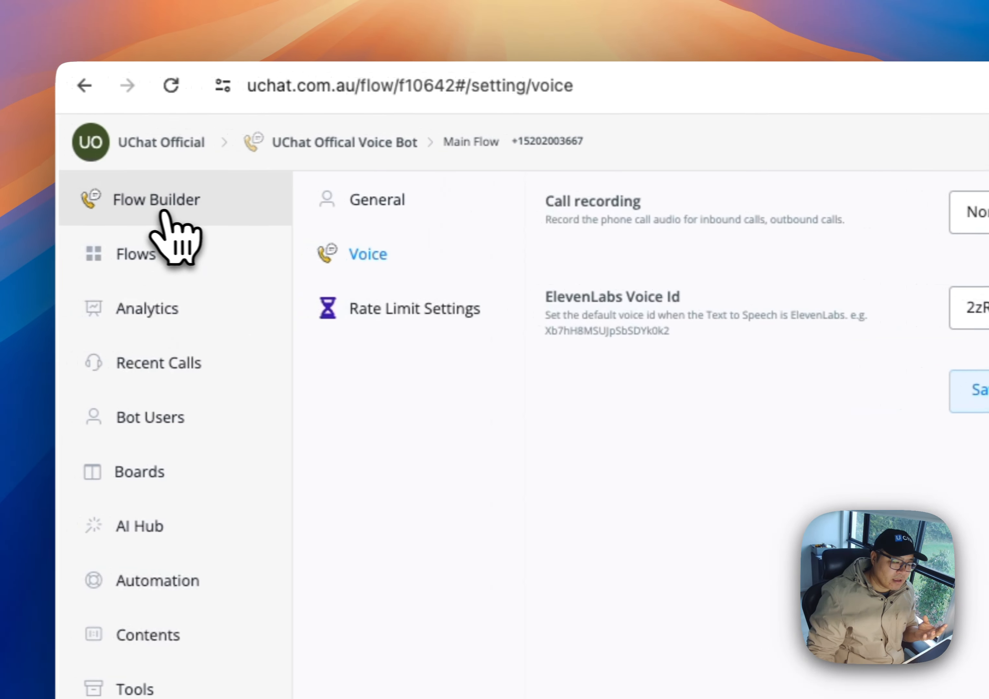
- In the flow builder, set the Start node's Text to Speech Language for this flow to ElevenLabs and publish the flow
{"action": "left_click", "coordinate": [163, 211]}
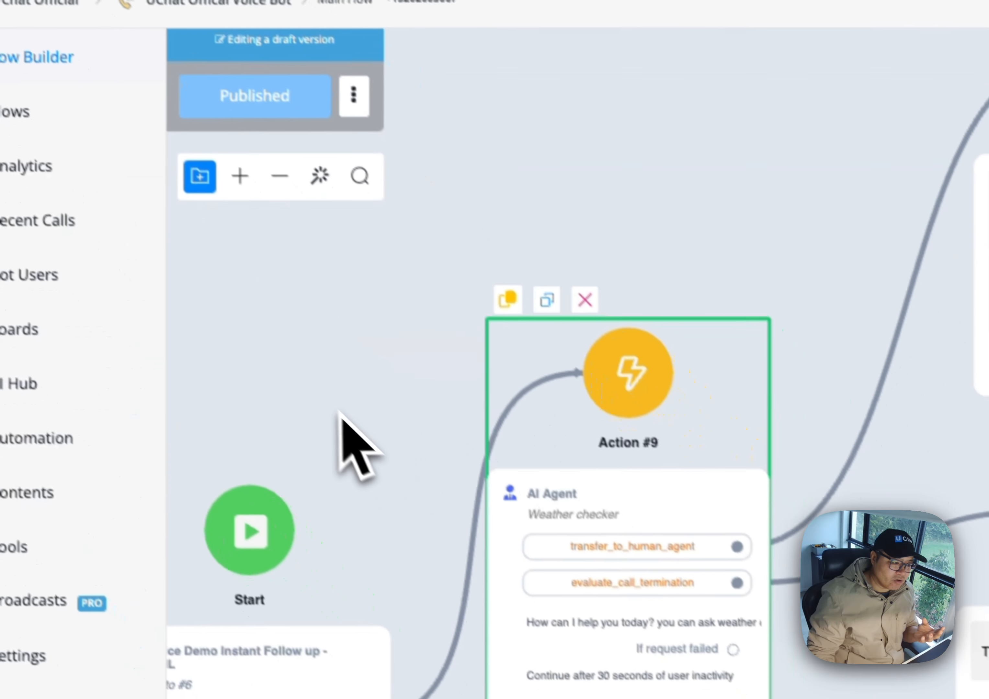
{"action": "left_click_drag", "start_coordinate": [472, 553], "coordinate": [779, 421]}
{"action": "left_click", "coordinate": [594, 457]}
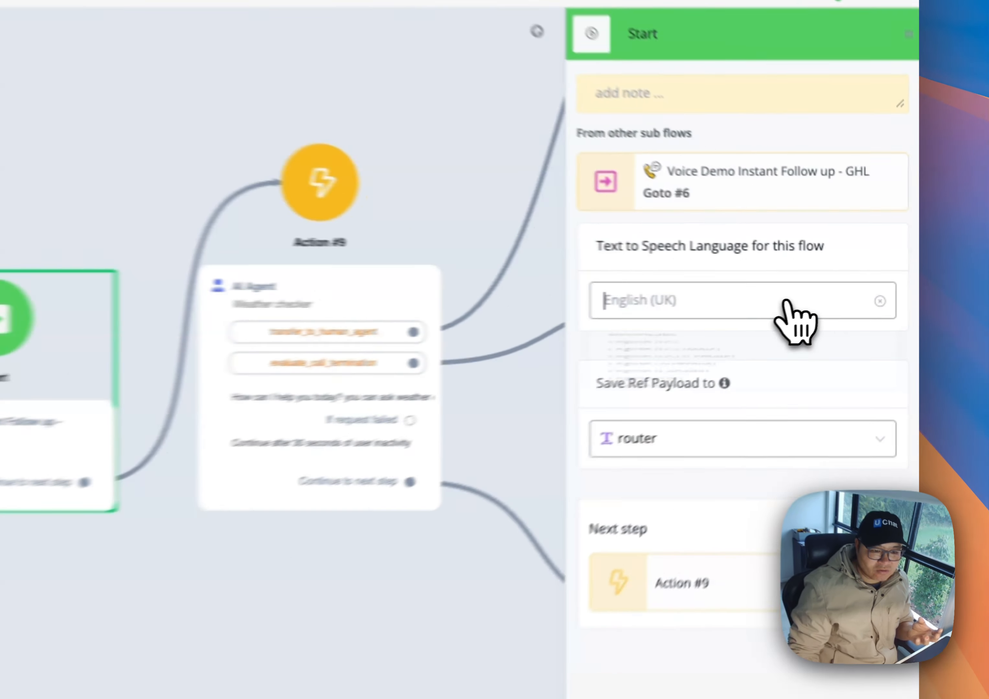
{"action": "left_click", "coordinate": [844, 297]}
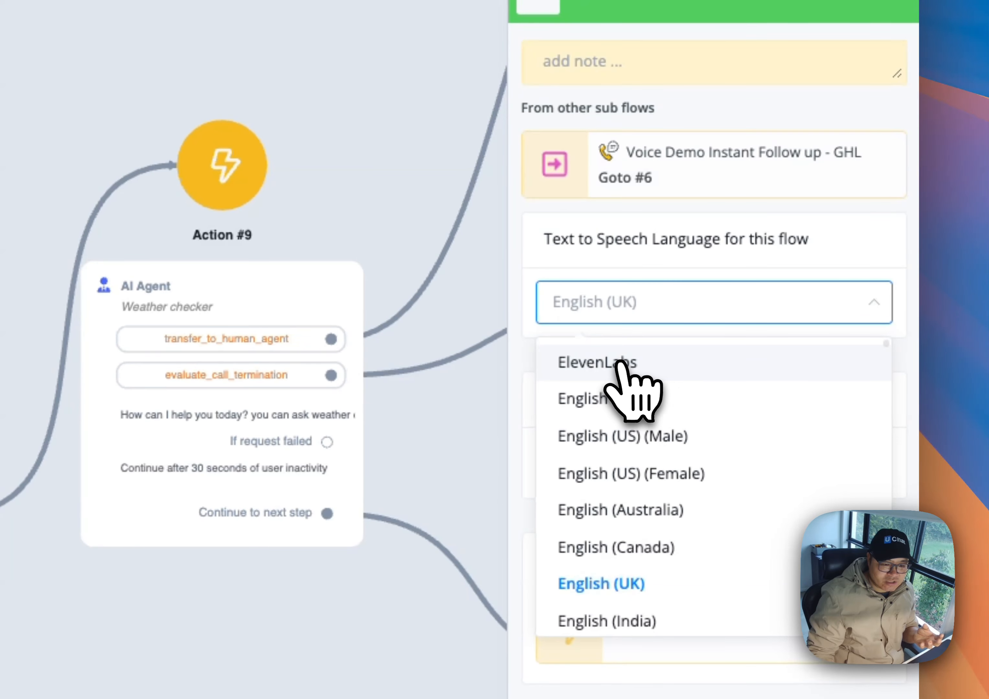
{"action": "left_click", "coordinate": [620, 364]}
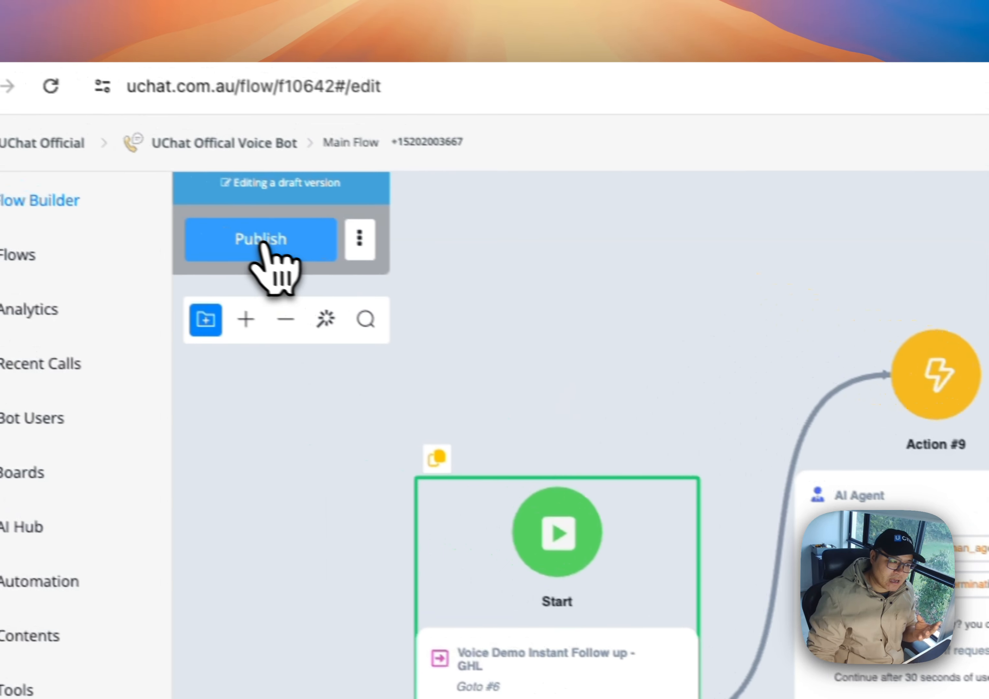
{"action": "left_click", "coordinate": [266, 246]}
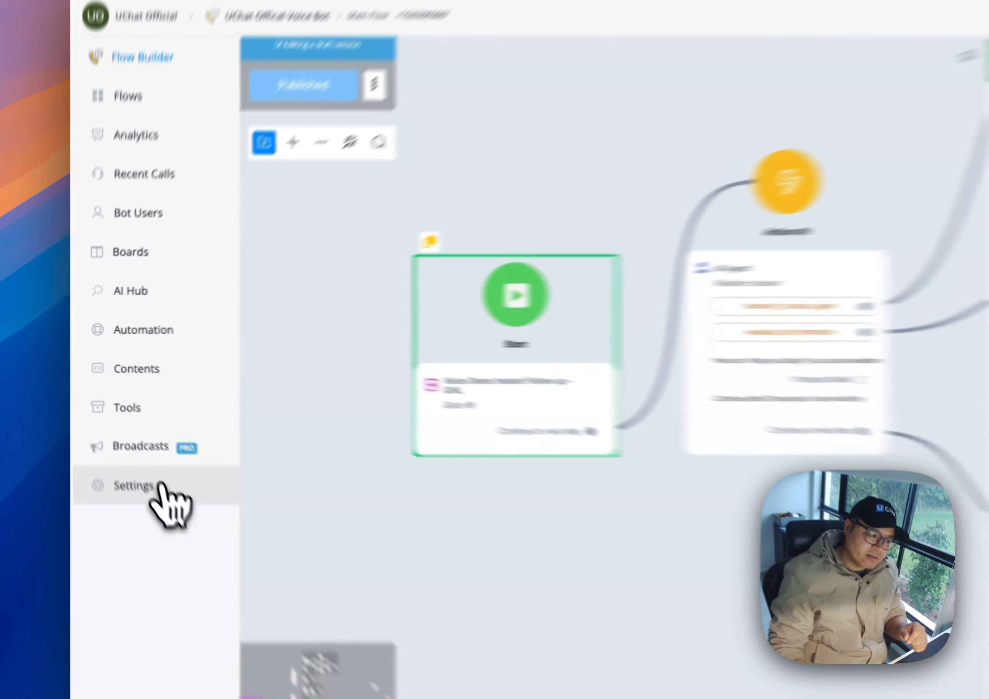
- Check the default ElevenLabs Voice Id in the bot's Voice settings and return to the flow builder
{"action": "left_click", "coordinate": [161, 485]}
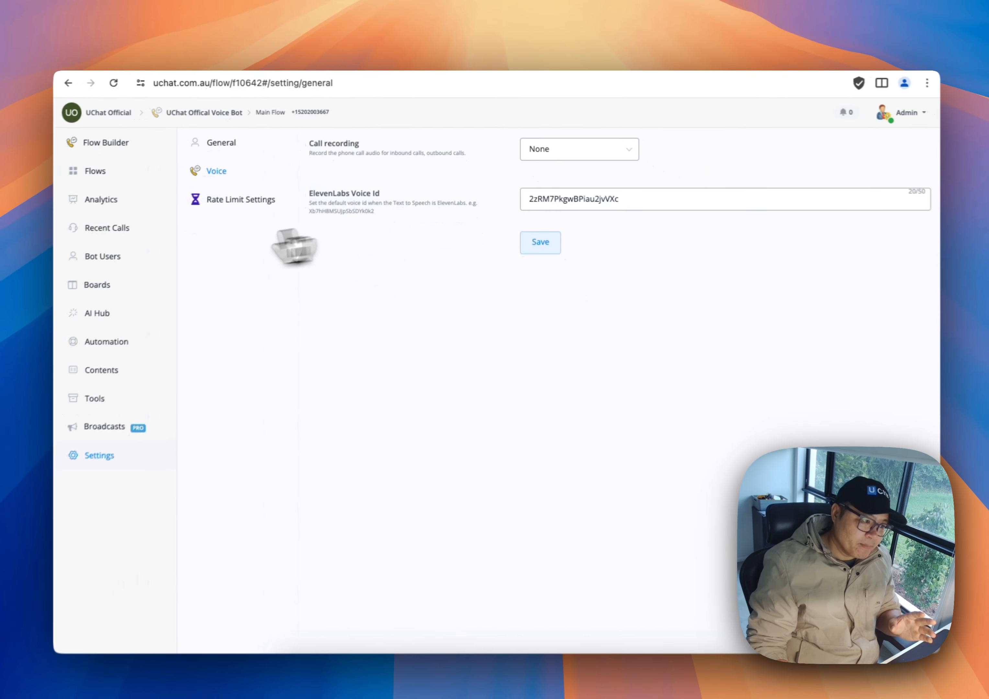
{"action": "left_click", "coordinate": [121, 139]}
{"action": "left_click", "coordinate": [381, 305]}
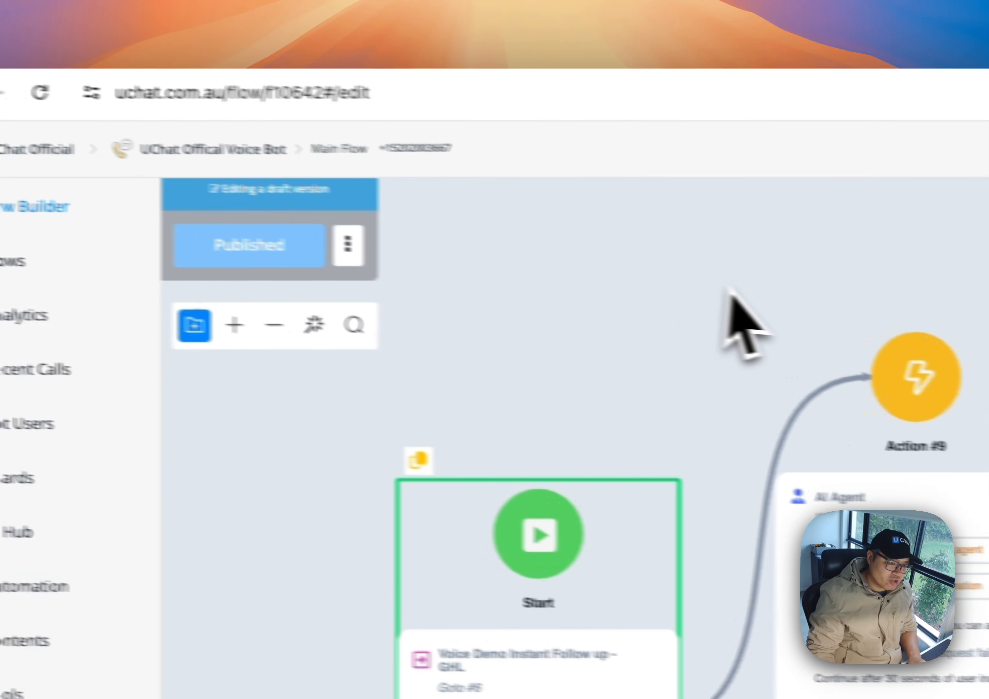
- Examine the Weather checker agent's branches in the flow, focusing on the human transfer at Question #15
{"action": "left_click_drag", "start_coordinate": [728, 289], "coordinate": [520, 345]}
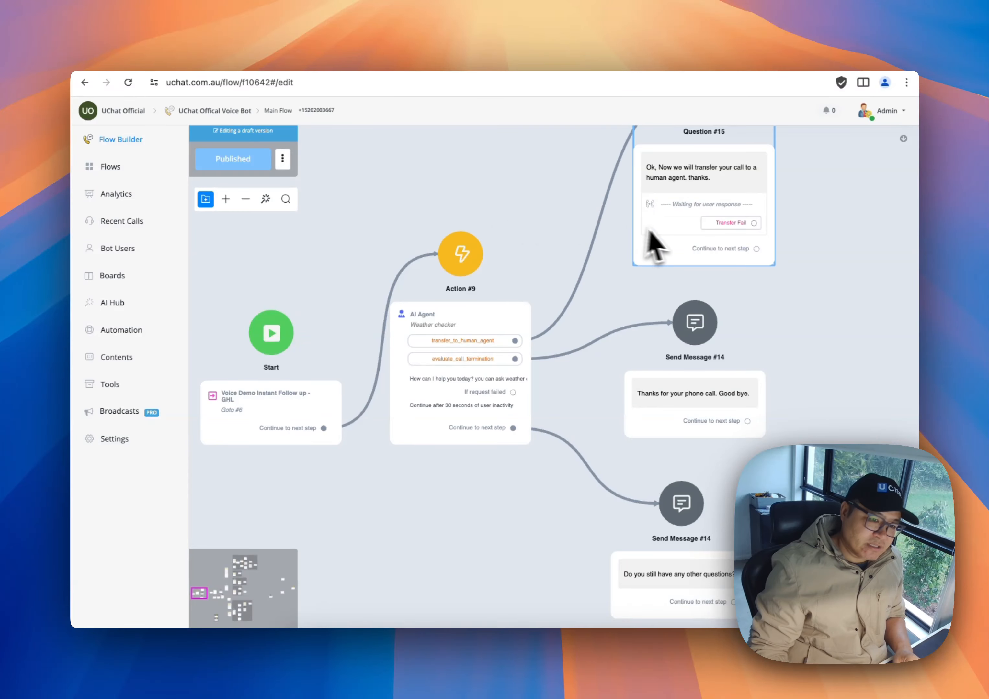
{"action": "scroll", "coordinate": [684, 232], "scroll_direction": "up", "scroll_amount": 1}
{"action": "left_click_drag", "start_coordinate": [787, 205], "coordinate": [766, 282]}
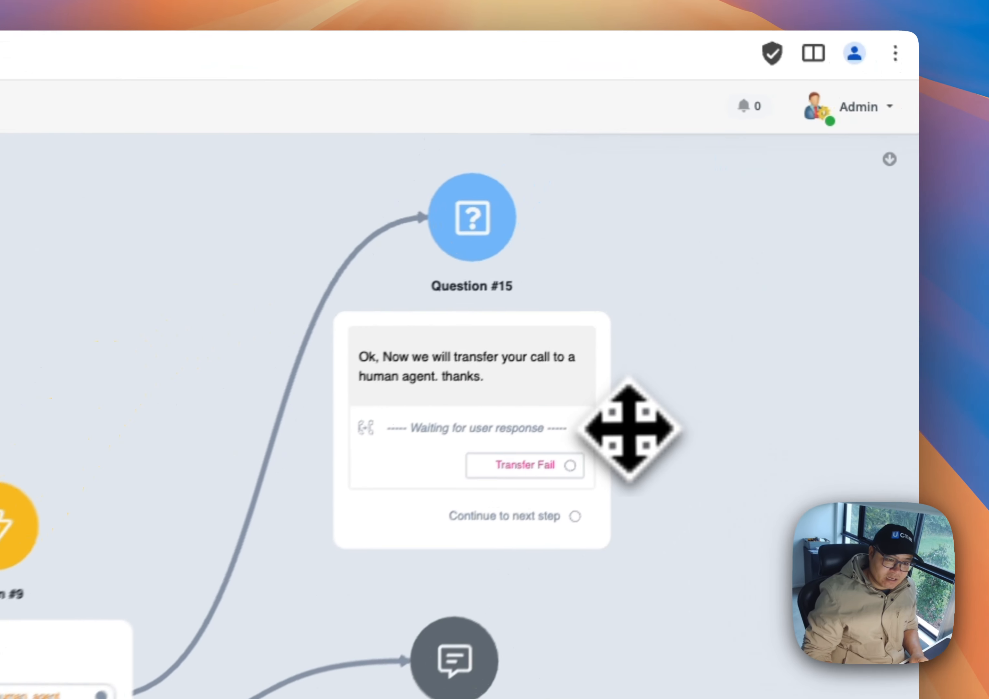
{"action": "scroll", "coordinate": [730, 265], "scroll_direction": "up", "scroll_amount": 5}
{"action": "scroll", "coordinate": [542, 417], "scroll_direction": "down", "scroll_amount": 3}
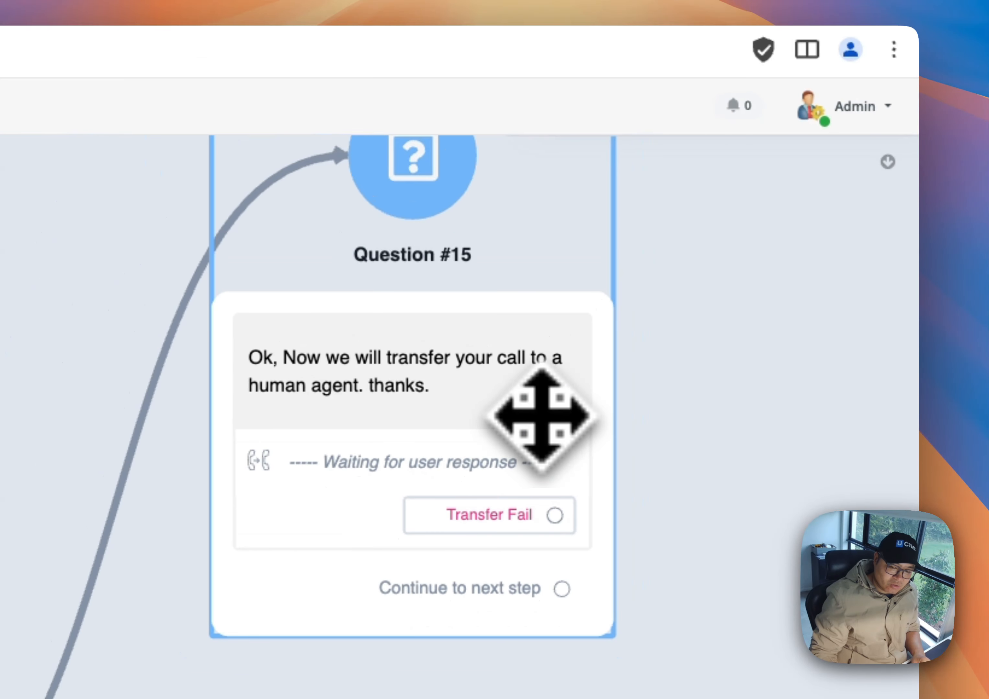
{"action": "scroll", "coordinate": [542, 417], "scroll_direction": "down", "scroll_amount": 3}
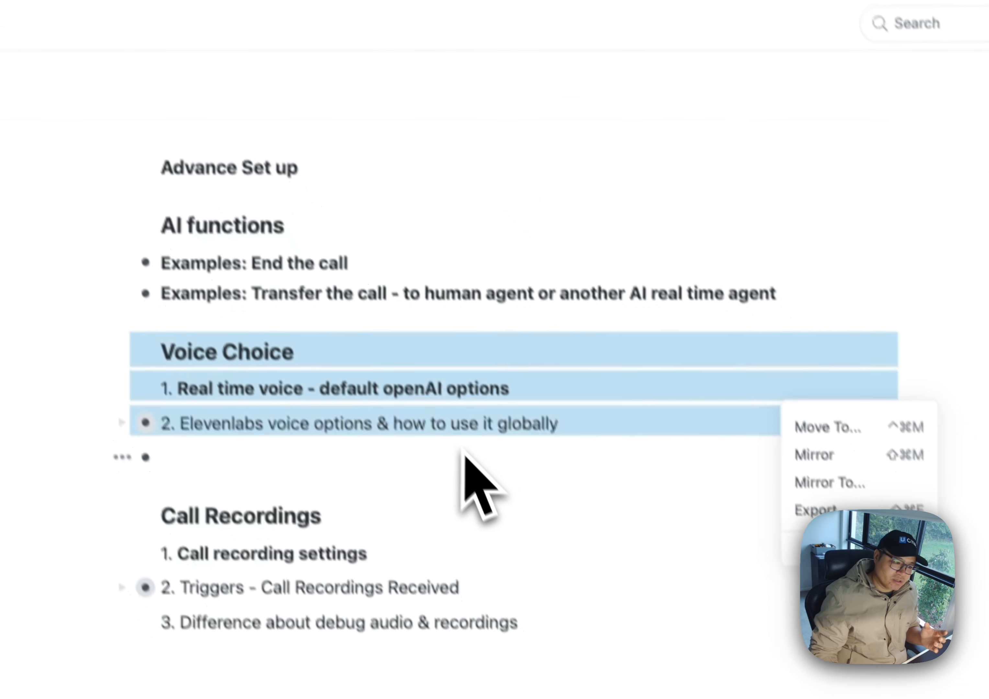
- In the Workflowy outline, highlight the Voice Choice section and the Call Recordings section to review their topics
{"action": "left_click", "coordinate": [539, 598]}
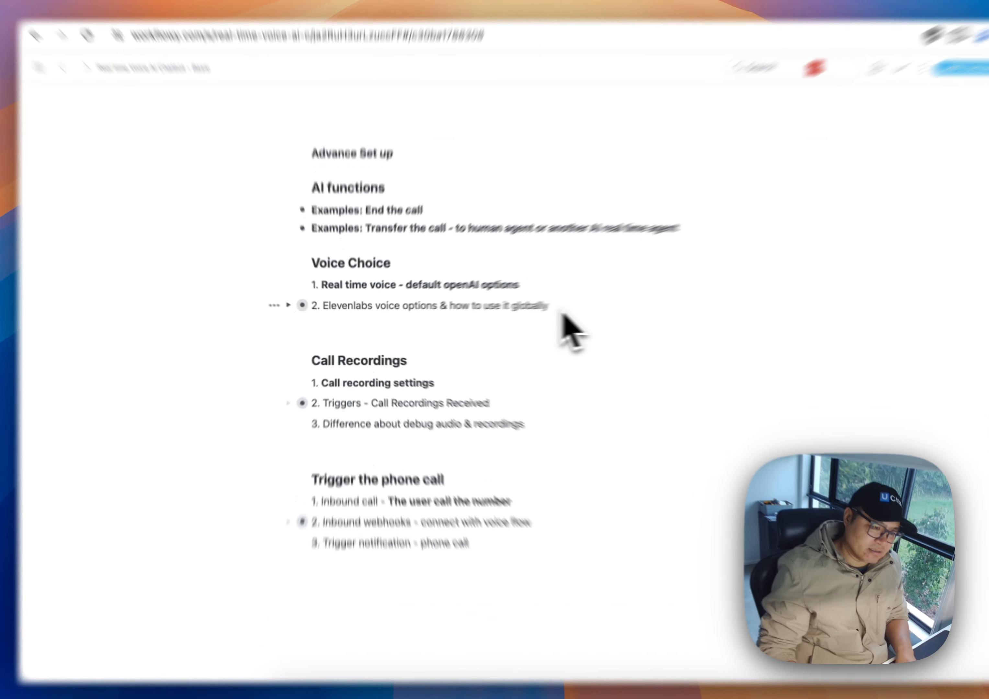
{"action": "left_click_drag", "start_coordinate": [521, 315], "coordinate": [320, 281]}
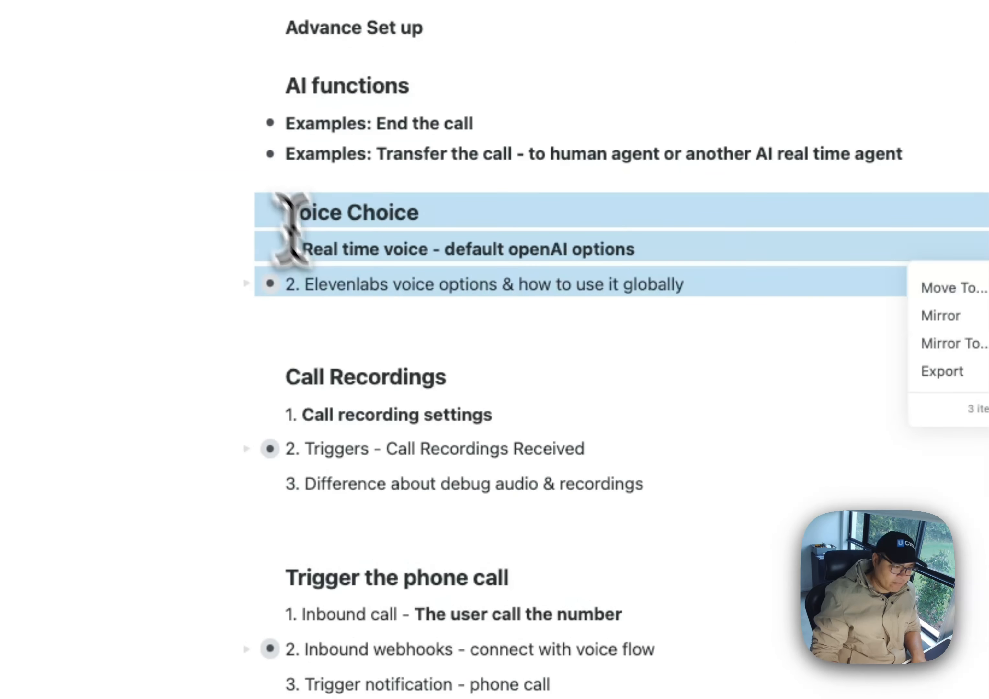
{"action": "left_click", "coordinate": [636, 479]}
{"action": "left_click_drag", "start_coordinate": [686, 529], "coordinate": [300, 375]}
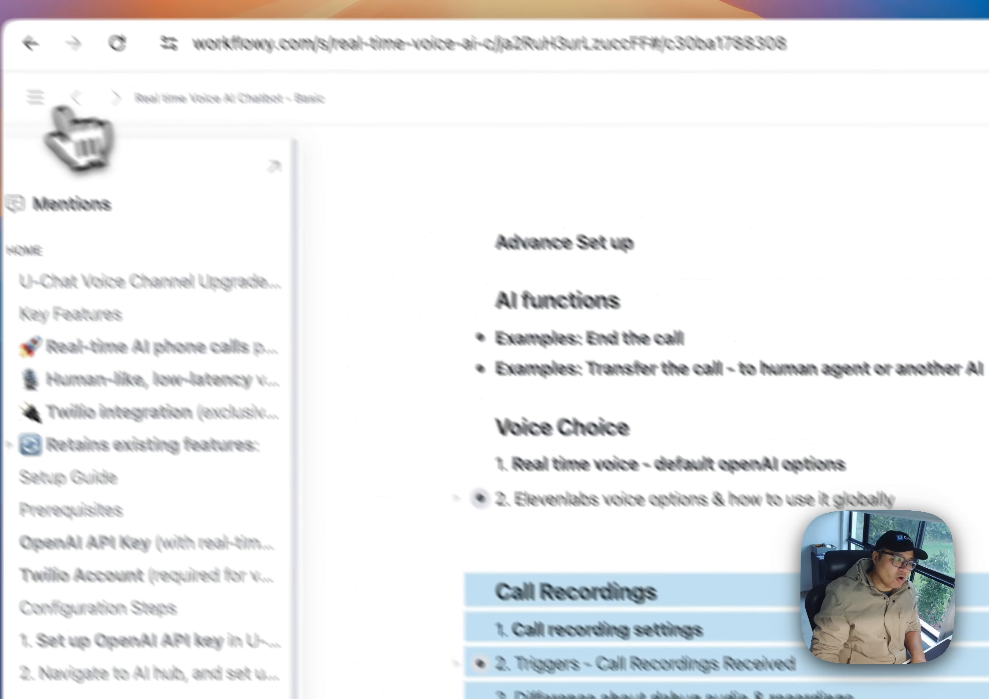
- Back in UChat, set Call recording to All calls in the bot's Voice settings and save
{"action": "left_click", "coordinate": [41, 156]}
{"action": "left_click", "coordinate": [190, 563]}
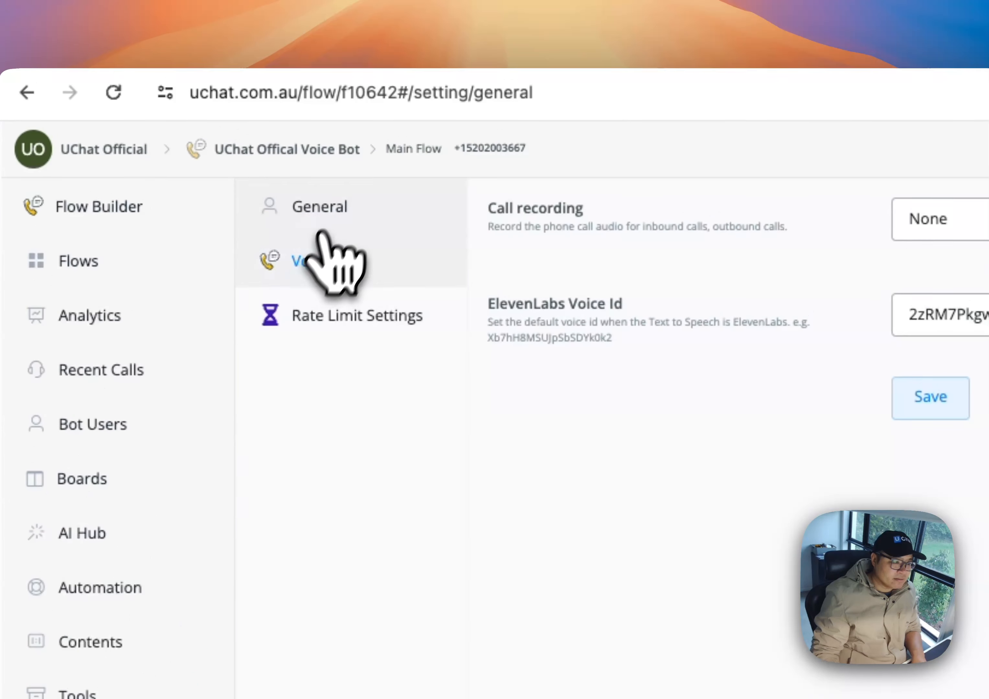
{"action": "left_click", "coordinate": [311, 263]}
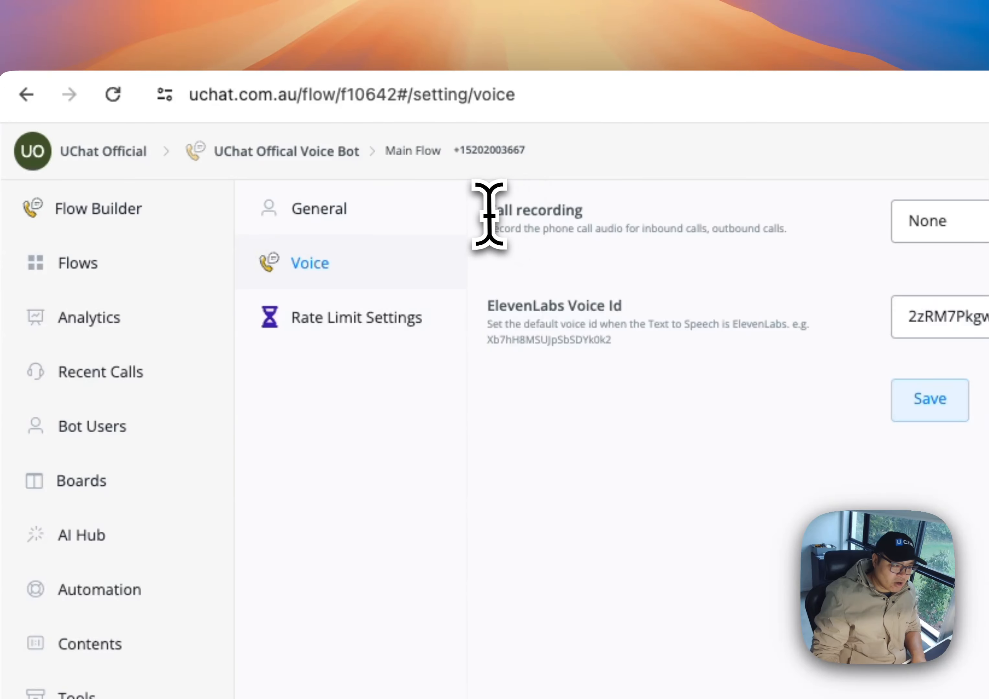
{"action": "left_click_drag", "start_coordinate": [487, 213], "coordinate": [581, 214]}
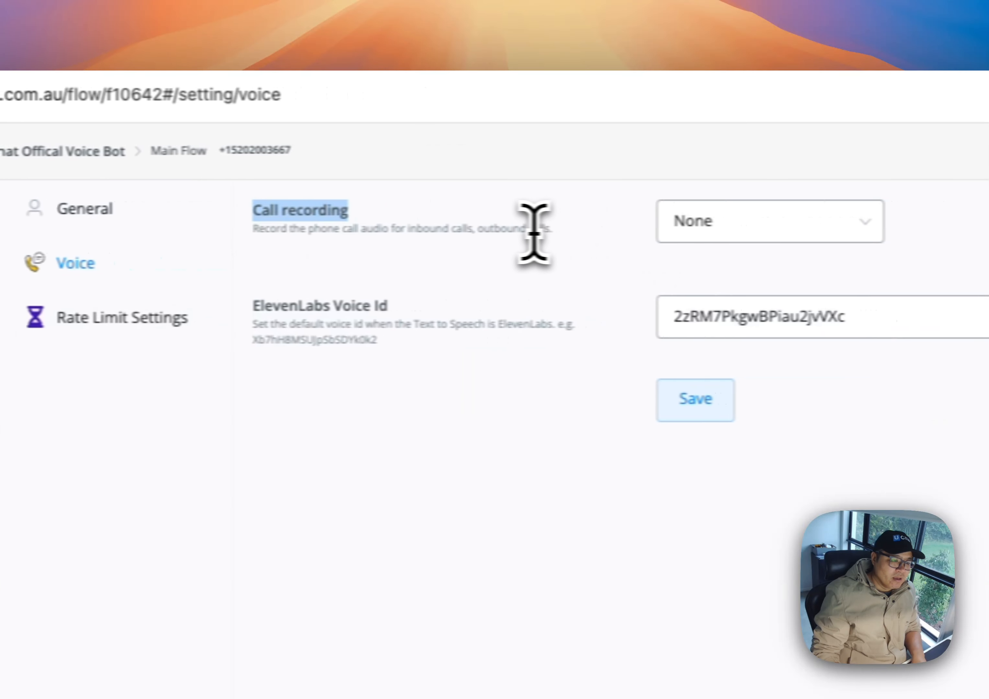
{"action": "left_click", "coordinate": [761, 231]}
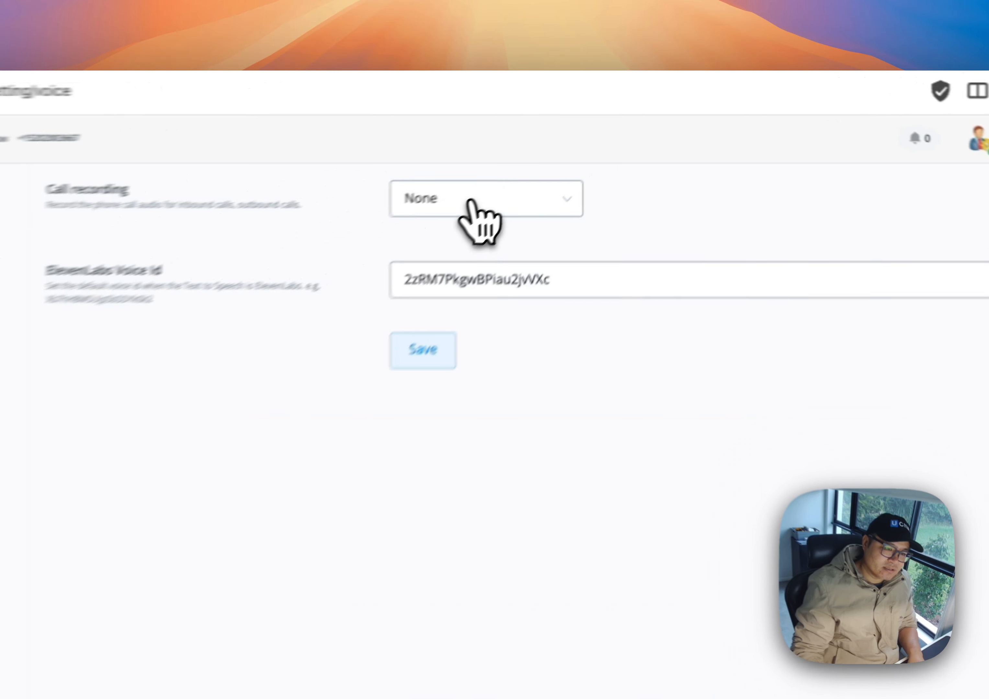
{"action": "left_click", "coordinate": [567, 149]}
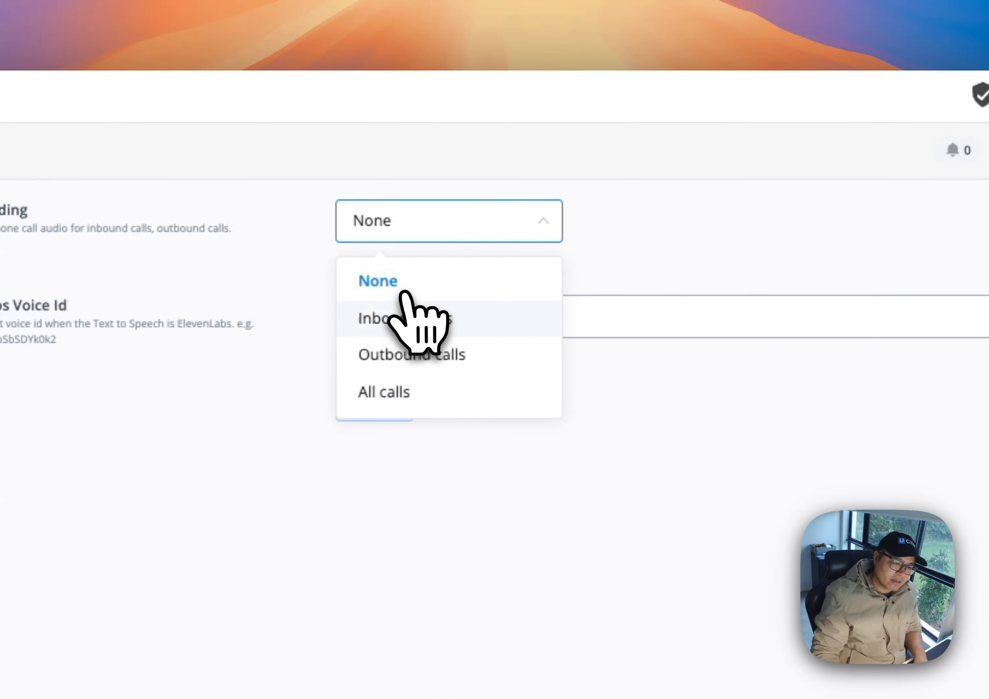
{"action": "left_click", "coordinate": [429, 395]}
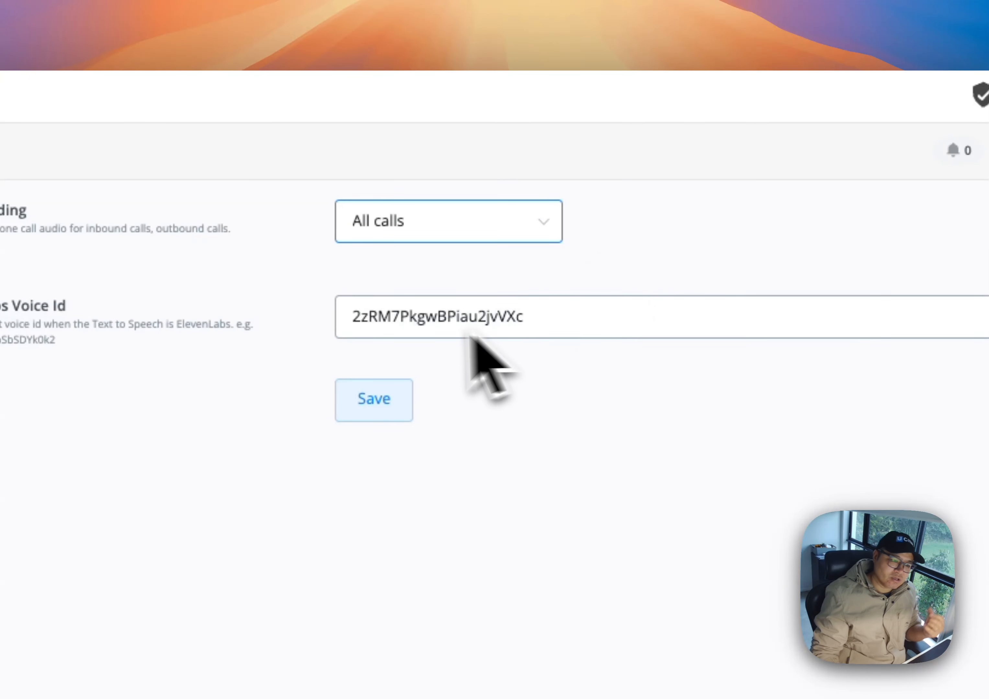
{"action": "left_click", "coordinate": [374, 404]}
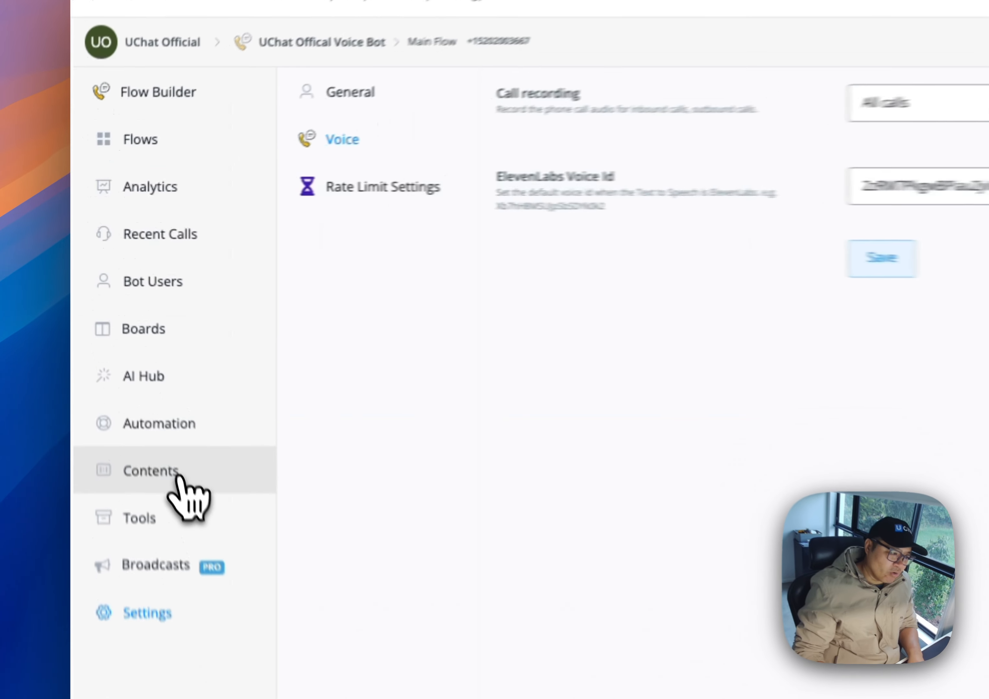
- Open the bot's Recordings log and inspect the price of the most recent recording
{"action": "left_click", "coordinate": [132, 360]}
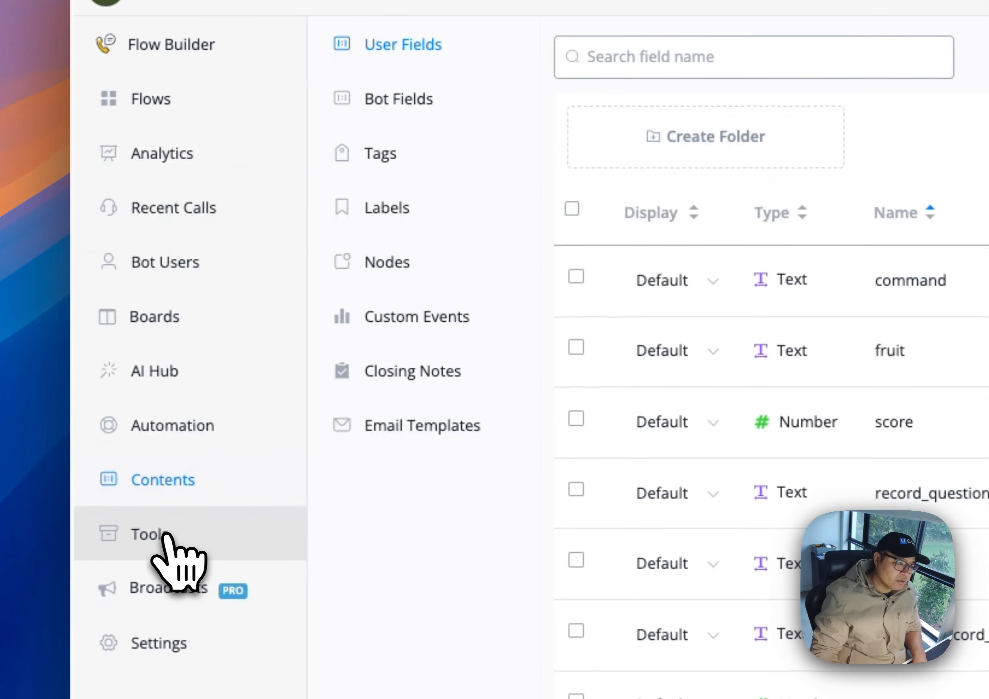
{"action": "left_click", "coordinate": [164, 539]}
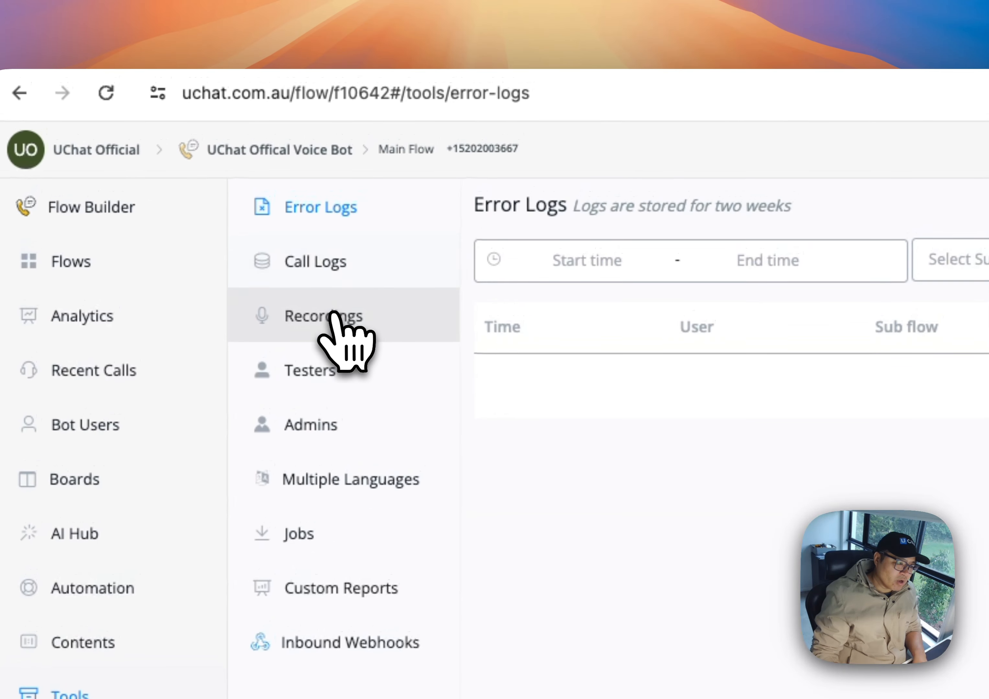
{"action": "left_click", "coordinate": [338, 302]}
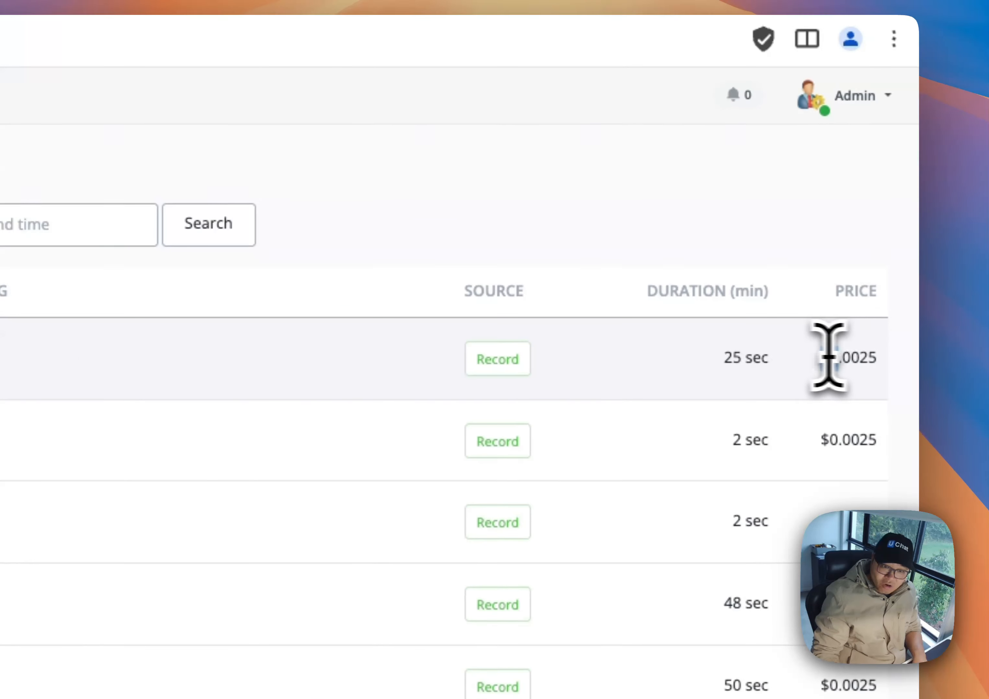
{"action": "left_click_drag", "start_coordinate": [829, 358], "coordinate": [894, 360]}
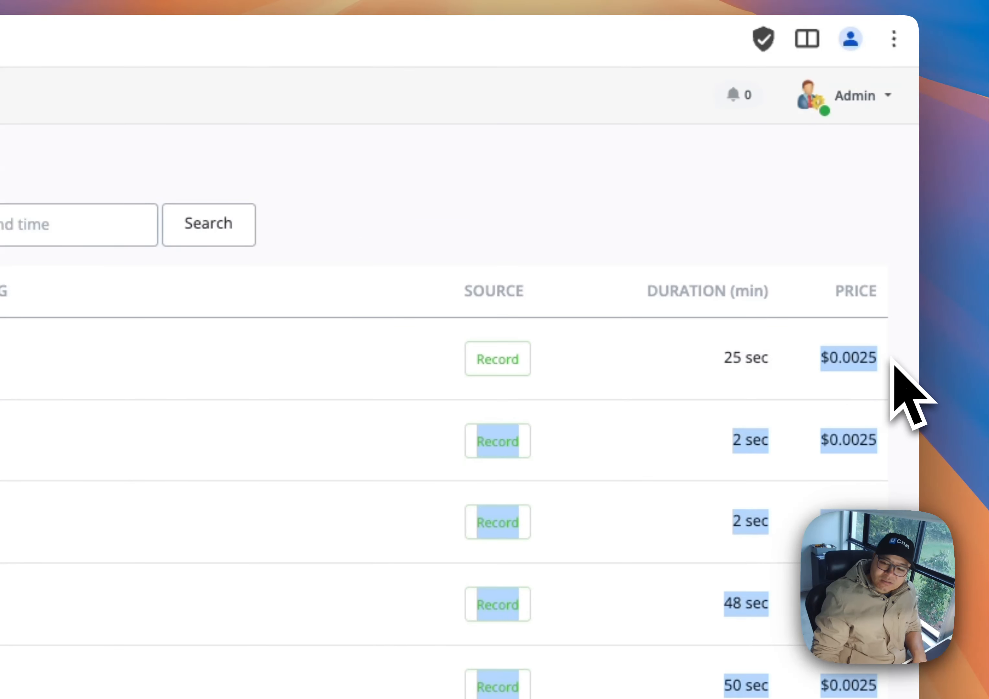
{"action": "left_click", "coordinate": [888, 355]}
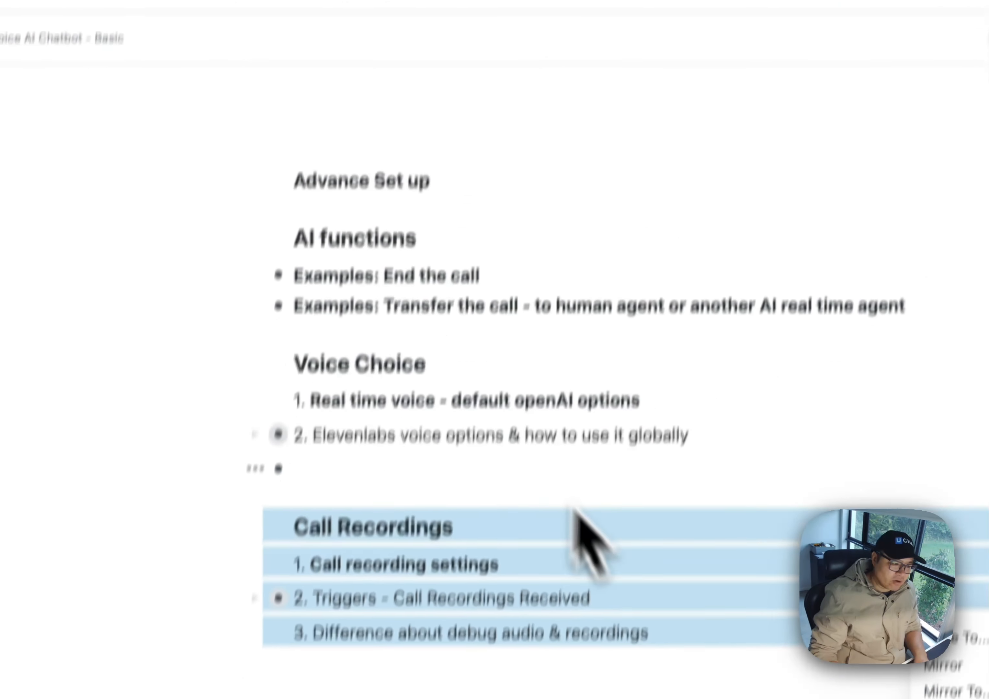
- Back in UChat, start a new Call Recording Received trigger in the voice bot's automations
{"action": "left_click", "coordinate": [576, 513]}
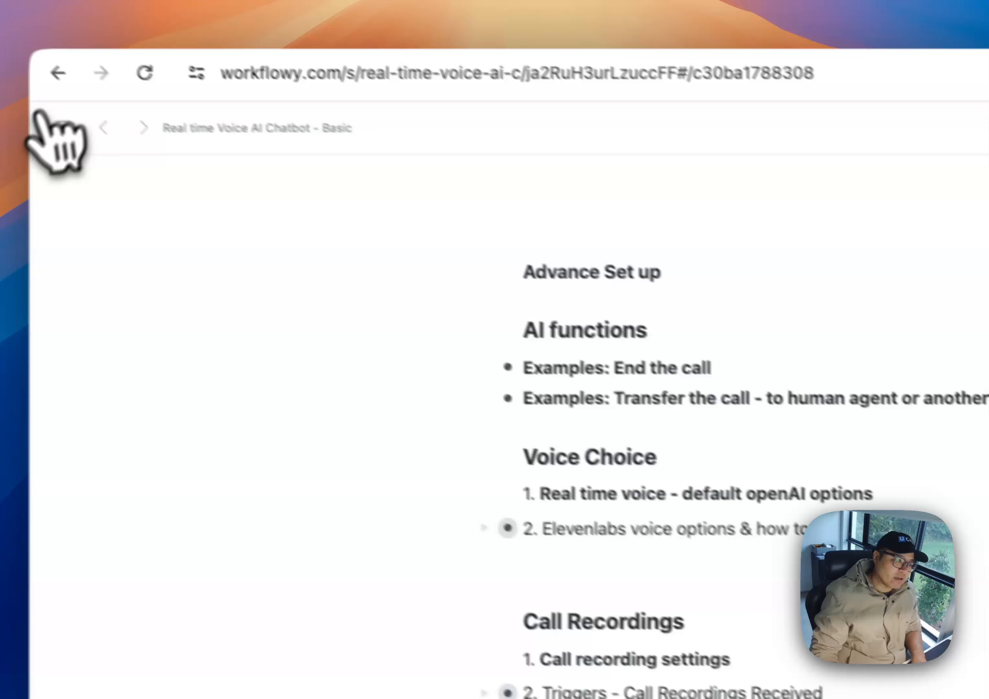
{"action": "key", "text": "alt+1"}
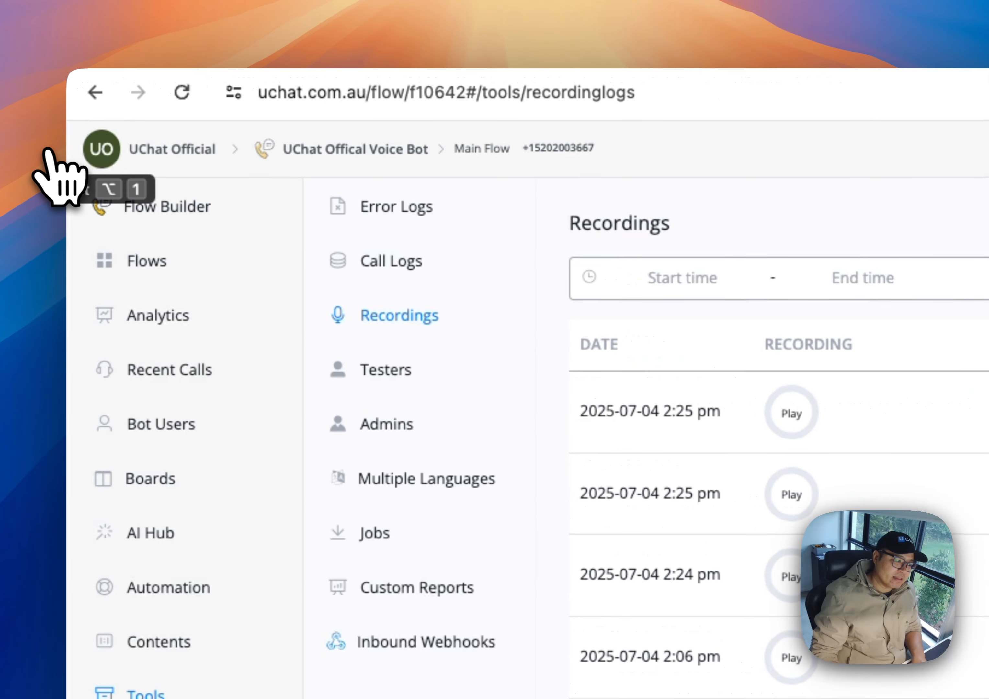
{"action": "left_click", "coordinate": [183, 544]}
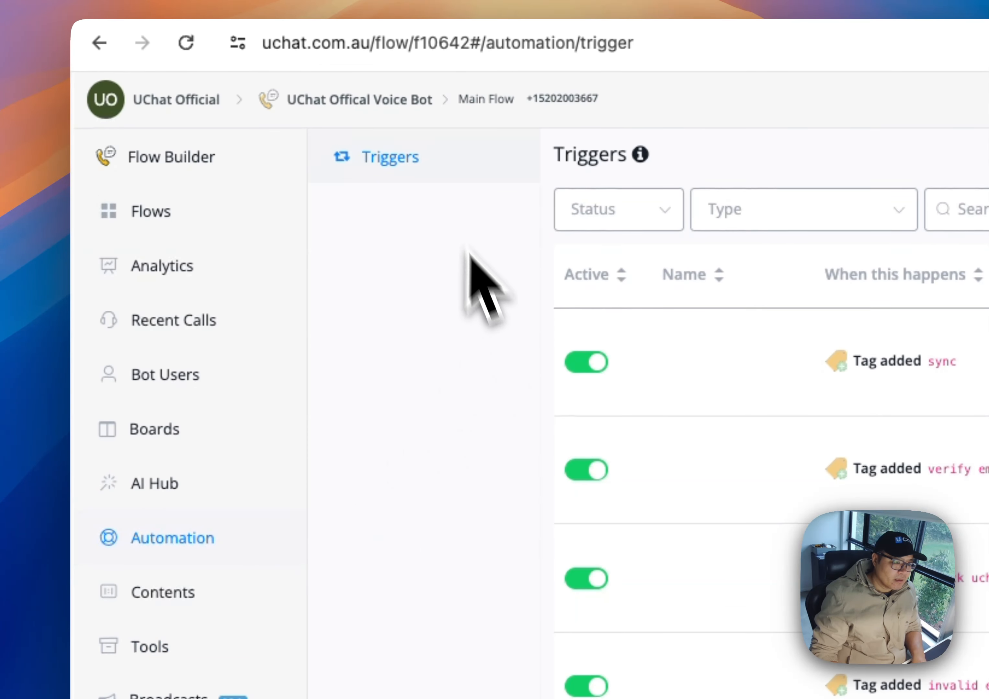
{"action": "left_click", "coordinate": [877, 179]}
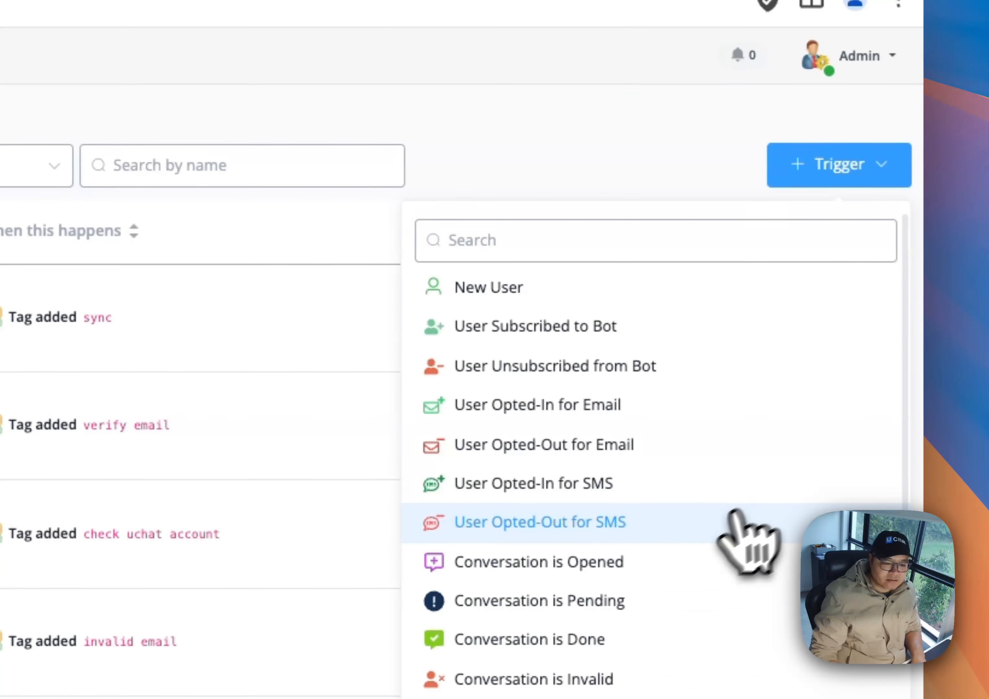
{"action": "scroll", "coordinate": [734, 513], "scroll_direction": "down", "scroll_amount": 15}
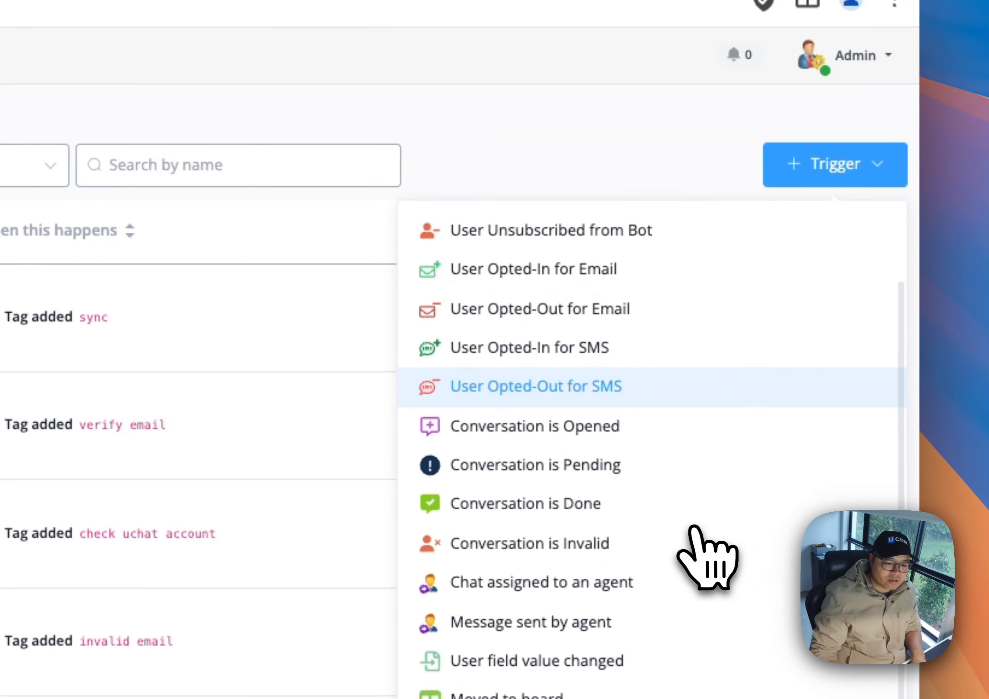
{"action": "scroll", "coordinate": [611, 515], "scroll_direction": "down", "scroll_amount": 1}
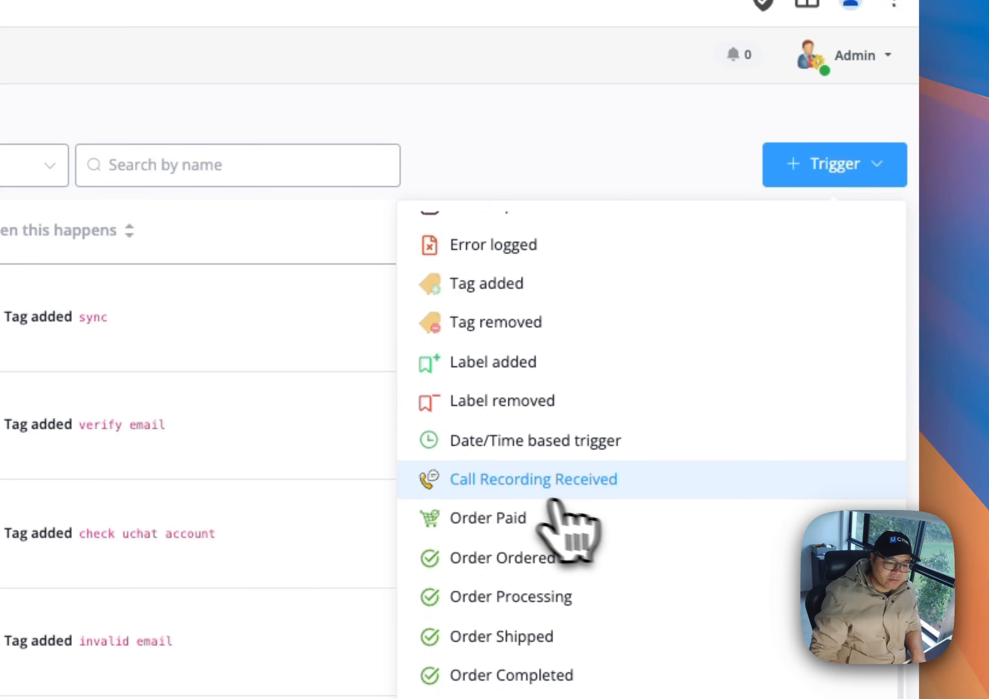
{"action": "left_click", "coordinate": [499, 482]}
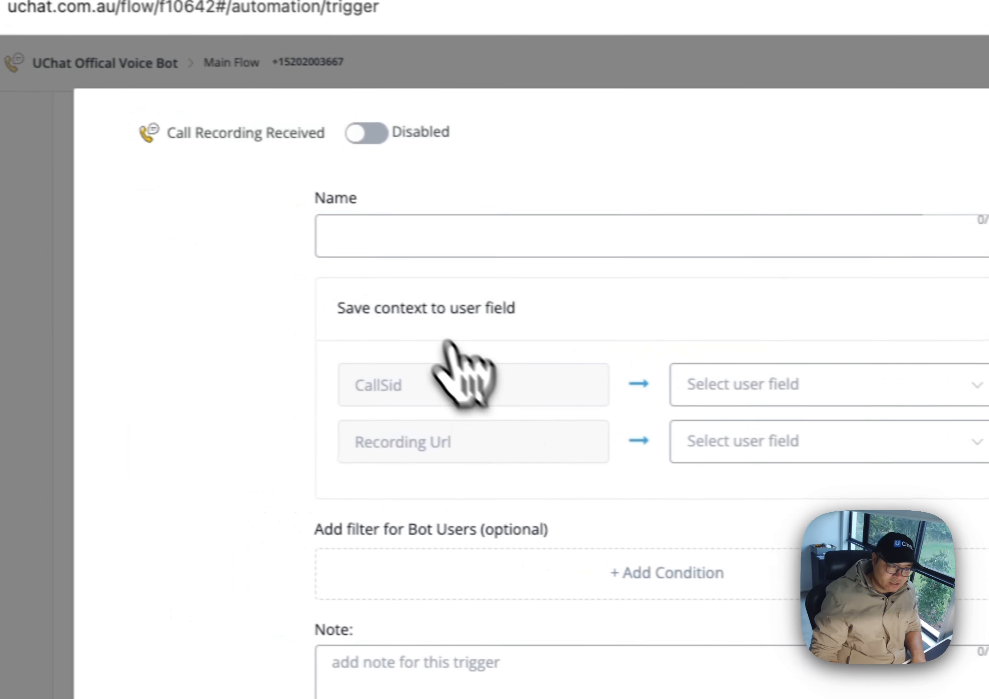
- Review the trigger's name and the user-field mappings for CallSid and Recording Url, then cancel without saving
{"action": "left_click", "coordinate": [141, 217]}
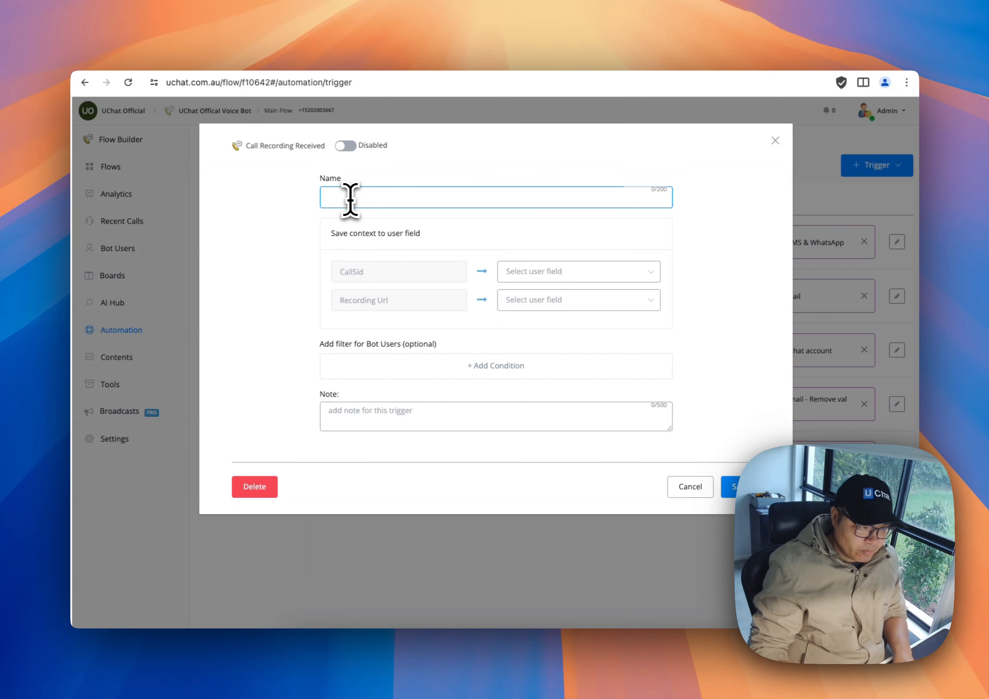
{"action": "left_click", "coordinate": [528, 273]}
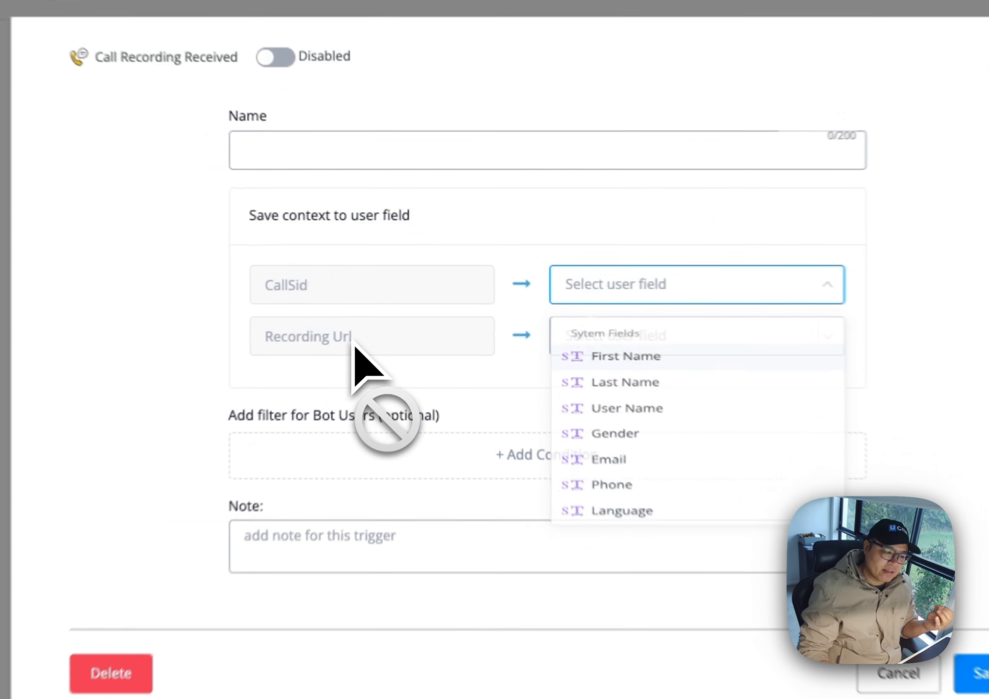
{"action": "left_click", "coordinate": [394, 310]}
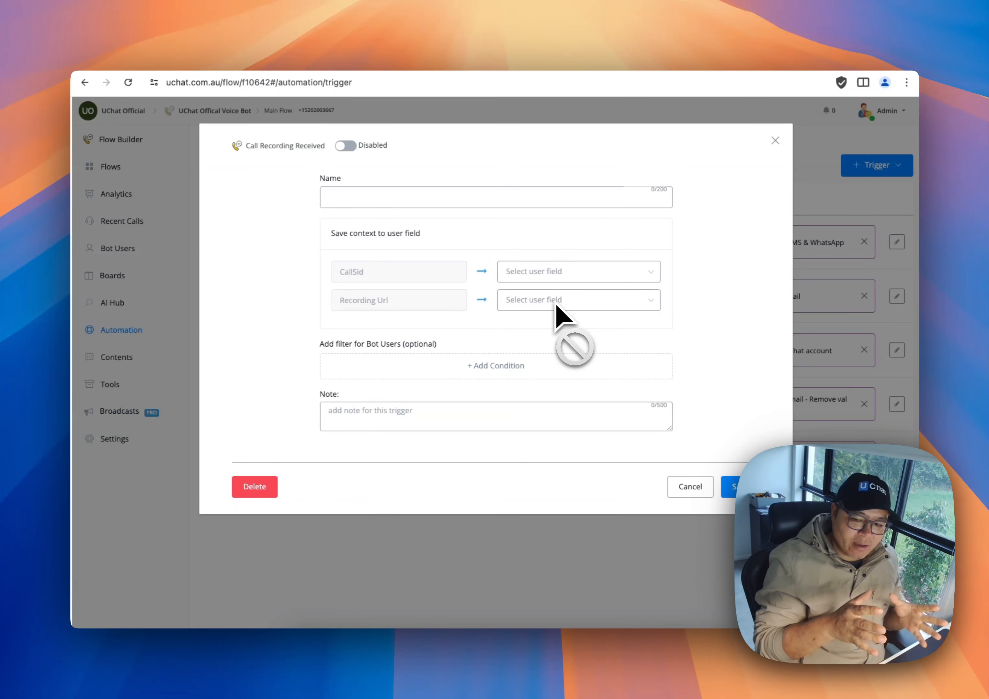
{"action": "left_click", "coordinate": [691, 469]}
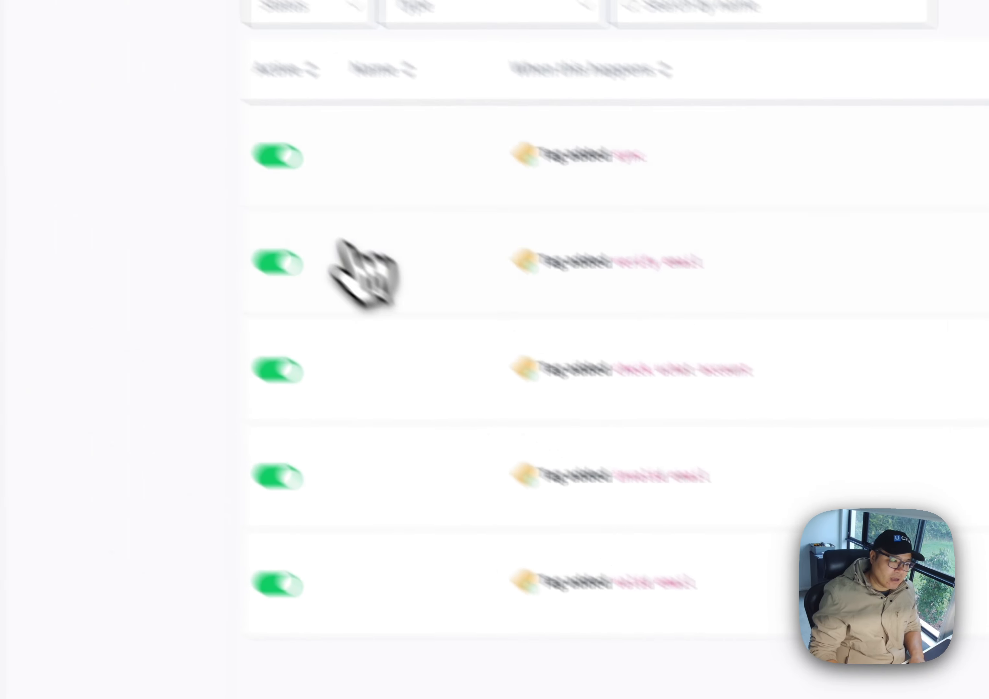
- Open the Test flow and add a new Action step in the empty area above the existing nodes
{"action": "left_click", "coordinate": [126, 225]}
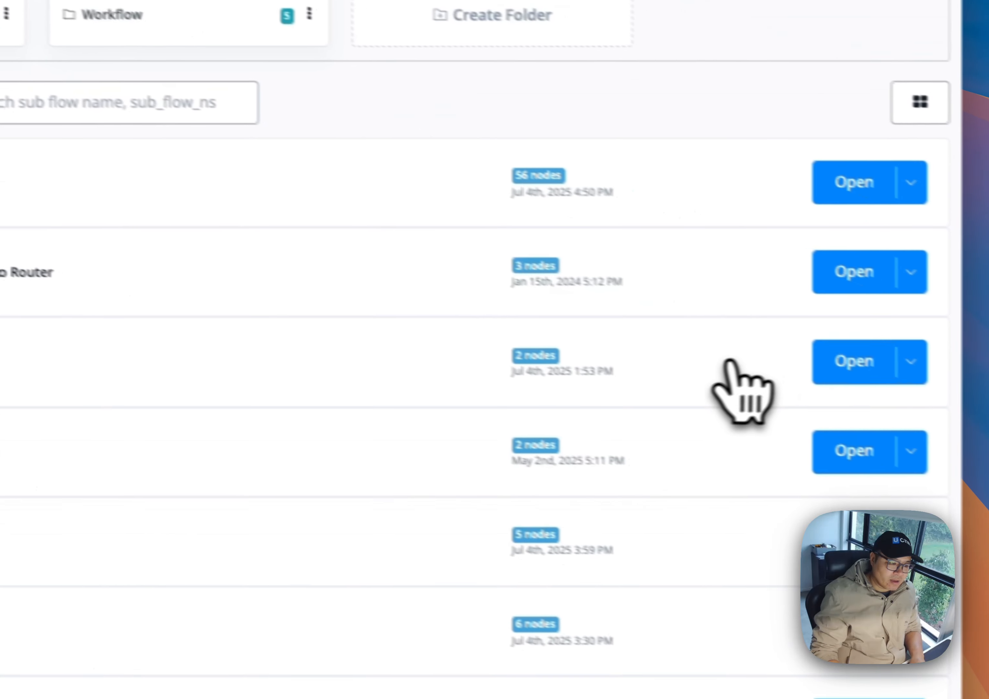
{"action": "left_click", "coordinate": [787, 529]}
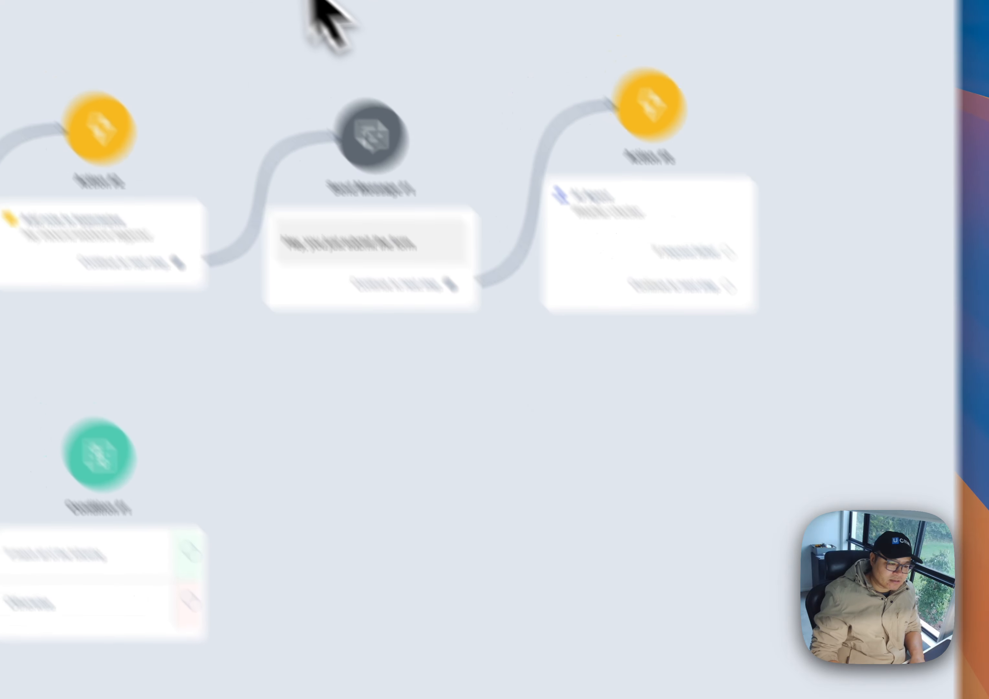
{"action": "left_click_drag", "start_coordinate": [311, 13], "coordinate": [413, 225]}
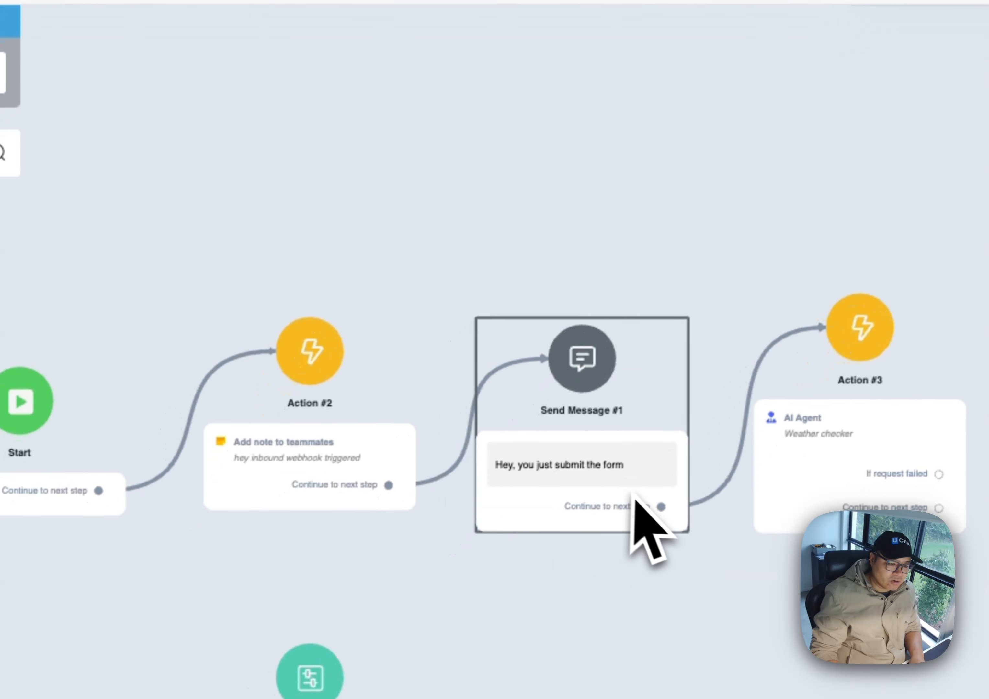
{"action": "left_click_drag", "start_coordinate": [483, 196], "coordinate": [602, 349]}
{"action": "right_click", "coordinate": [293, 188]}
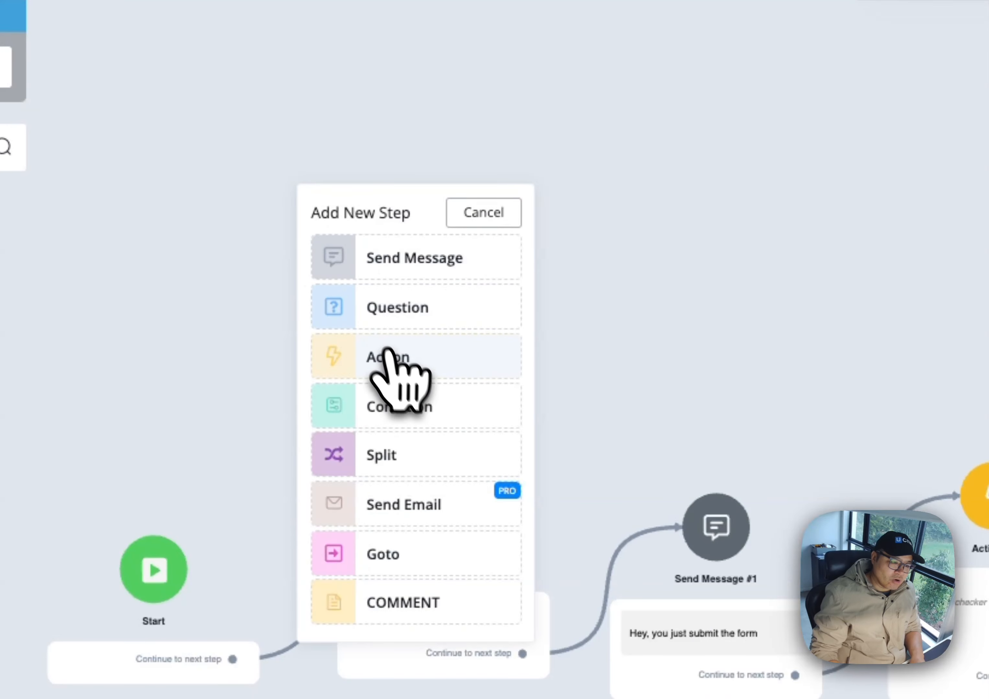
{"action": "left_click", "coordinate": [402, 370]}
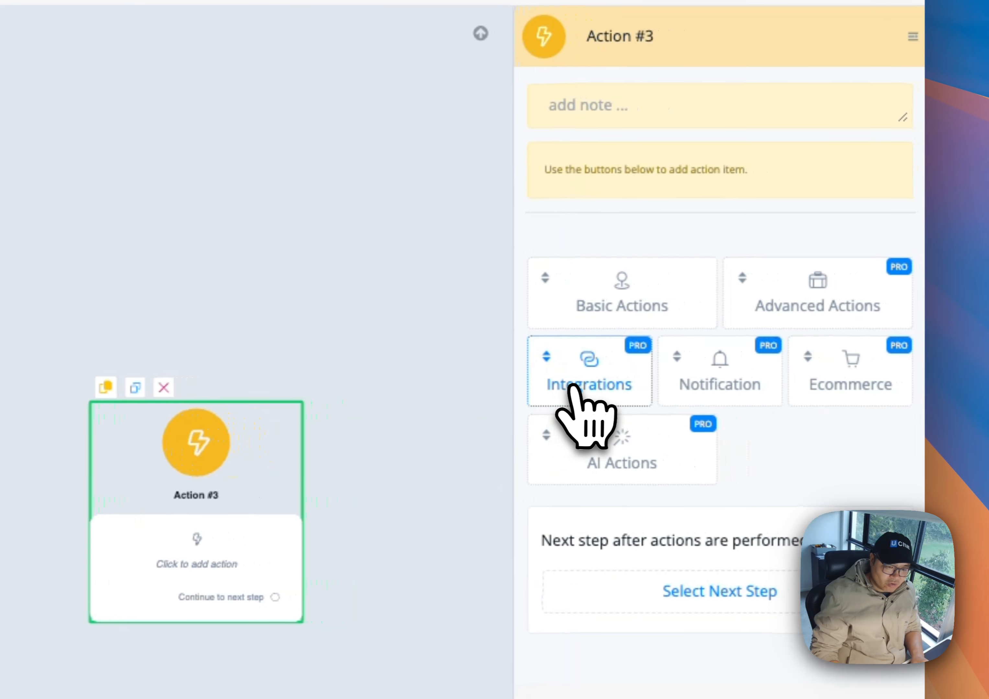
- Add an ElevenLabs integration to the new action, review its Speech to text options, and cancel that configuration
{"action": "left_click", "coordinate": [624, 383]}
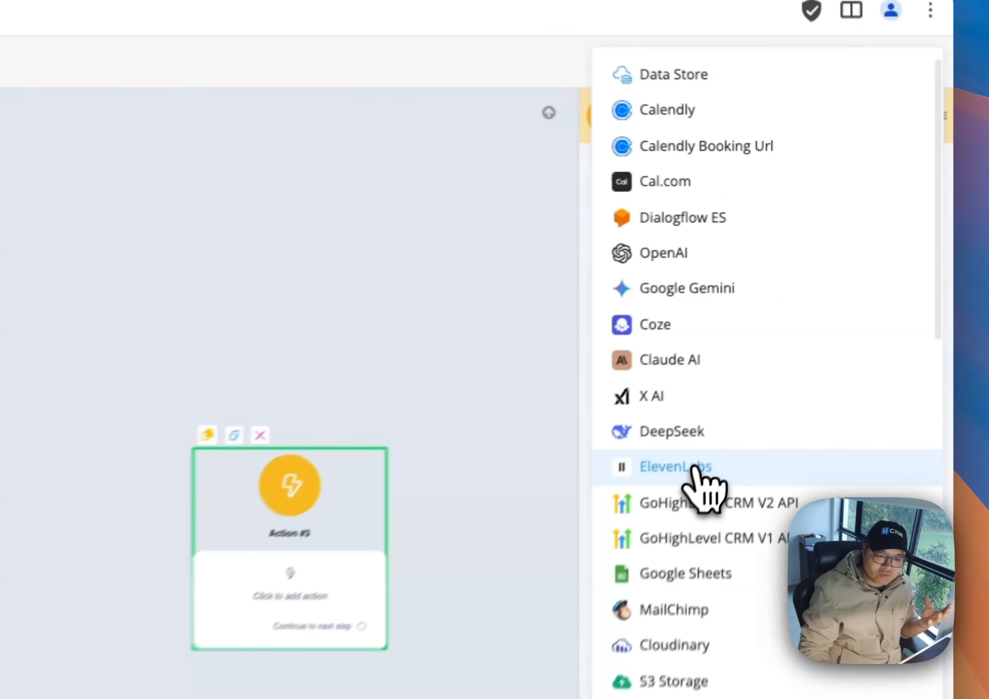
{"action": "left_click", "coordinate": [768, 333]}
{"action": "left_click", "coordinate": [645, 312]}
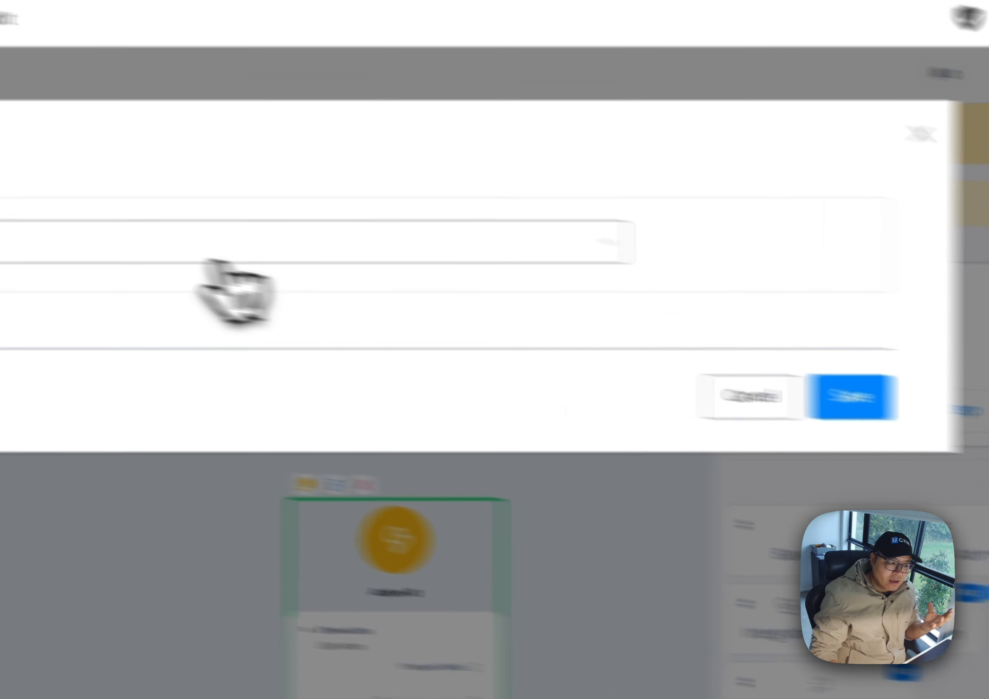
{"action": "left_click", "coordinate": [335, 282]}
{"action": "left_click", "coordinate": [468, 362]}
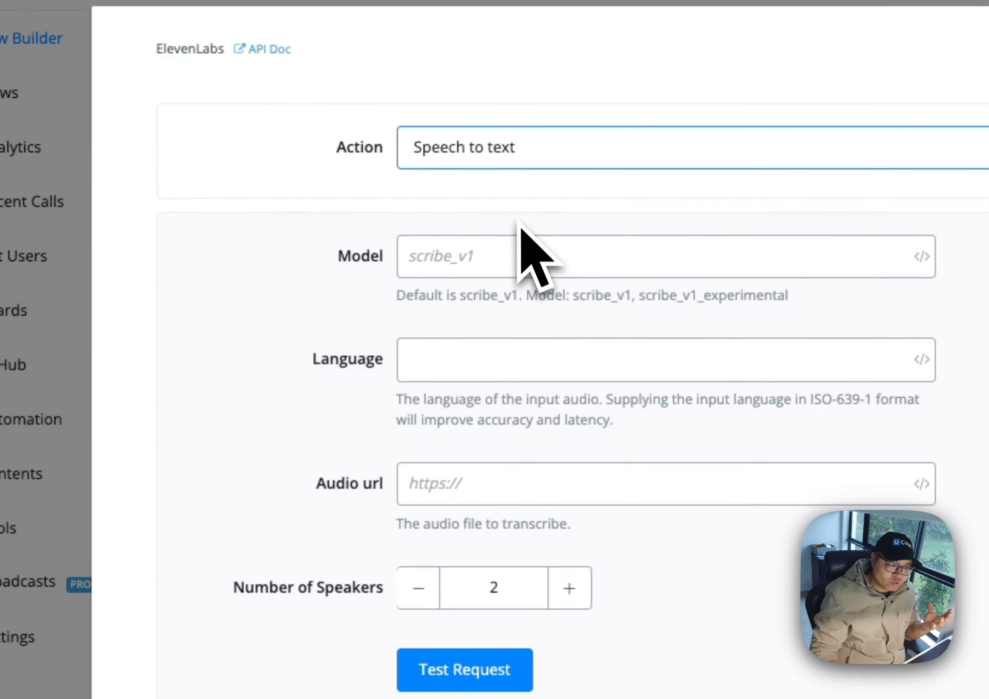
{"action": "left_click", "coordinate": [448, 493]}
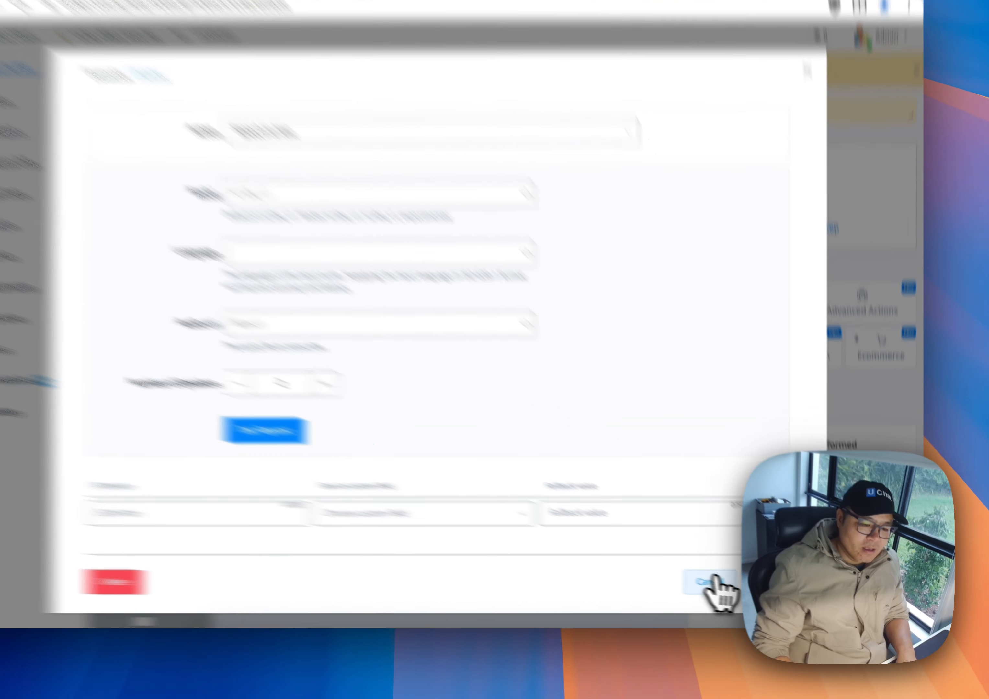
{"action": "left_click", "coordinate": [735, 589]}
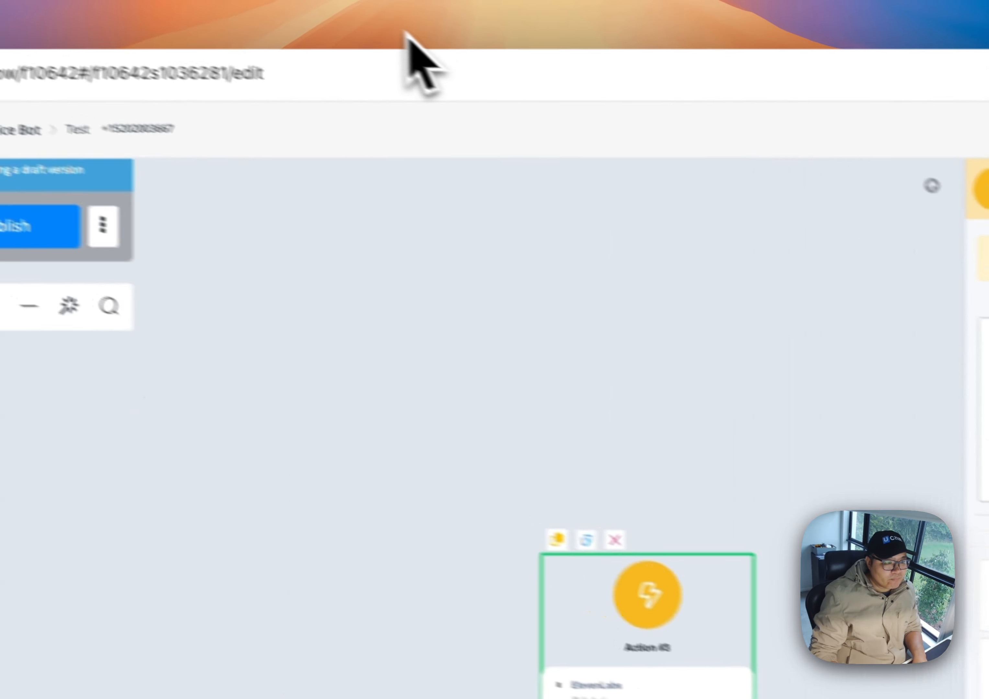
- Check the Workflowy outline, then return to the Test flow and open the Weather checker AI Agent action's settings
{"action": "left_click", "coordinate": [406, 34]}
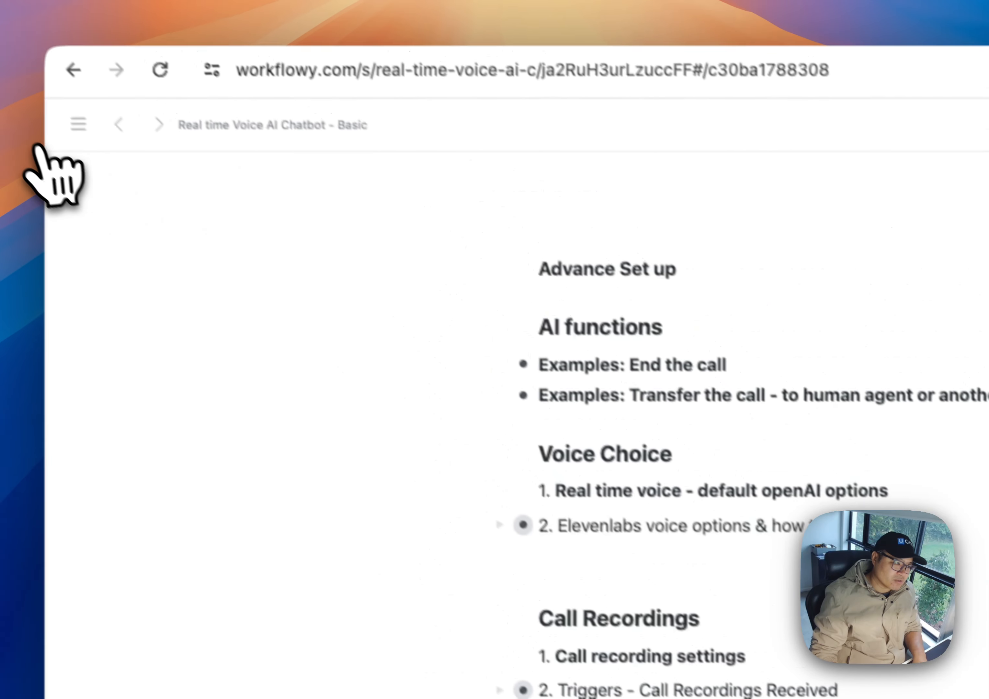
{"action": "left_click", "coordinate": [41, 152]}
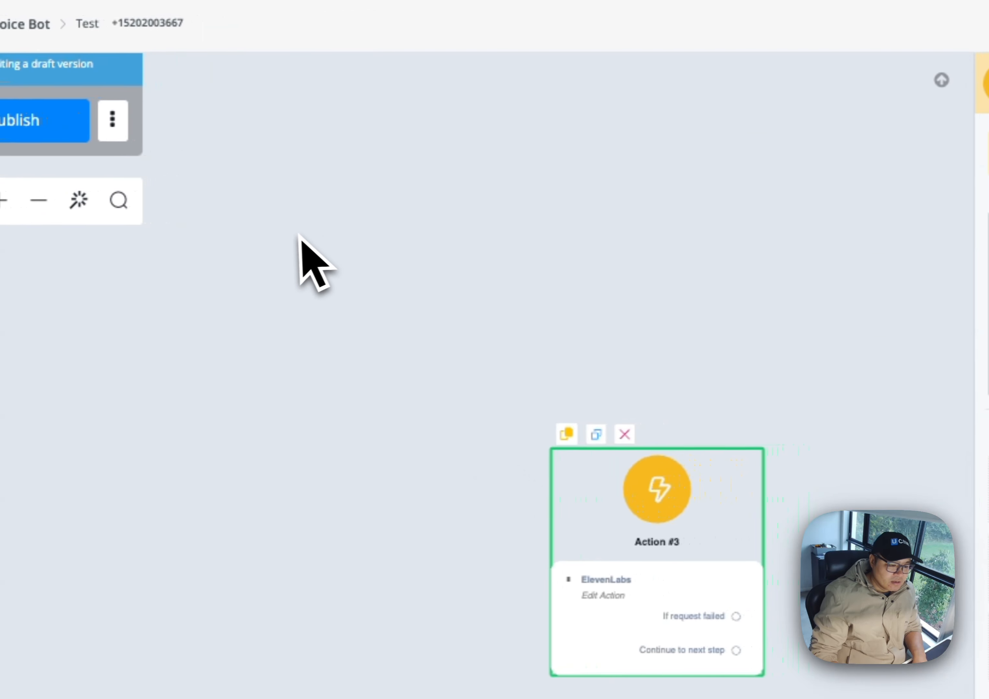
{"action": "left_click_drag", "start_coordinate": [784, 397], "coordinate": [390, 194]}
{"action": "left_click_drag", "start_coordinate": [524, 441], "coordinate": [182, 238]}
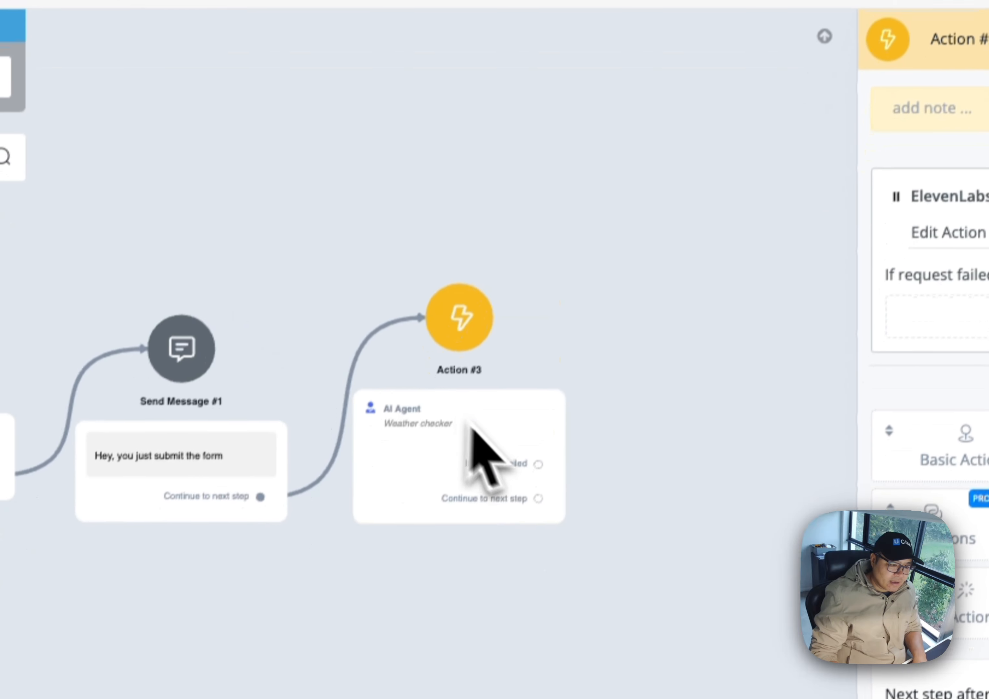
{"action": "left_click", "coordinate": [468, 498]}
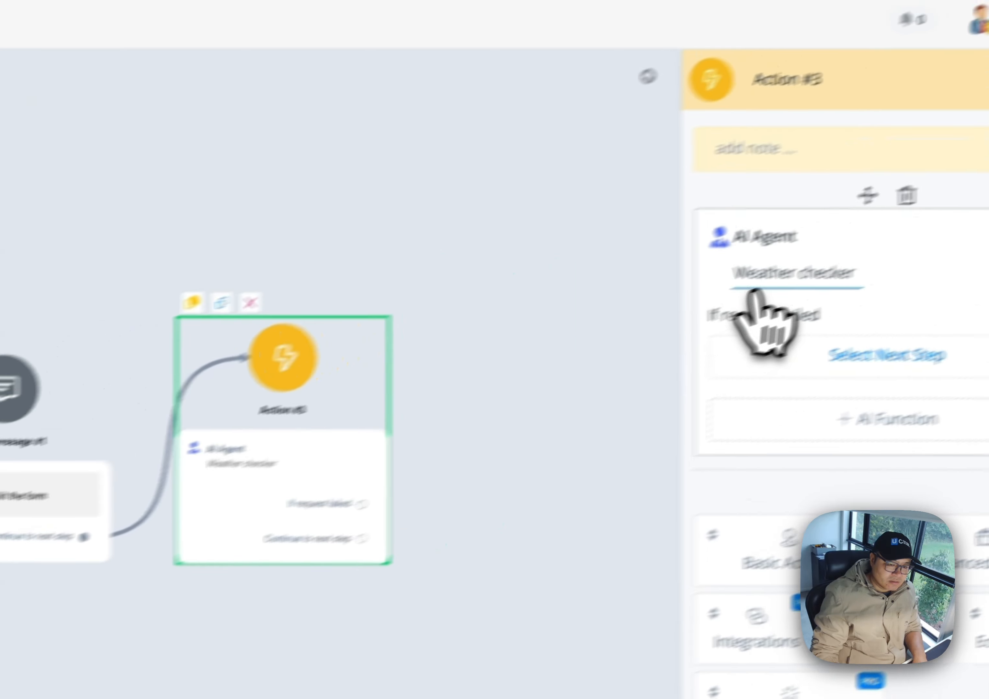
{"action": "left_click", "coordinate": [756, 295]}
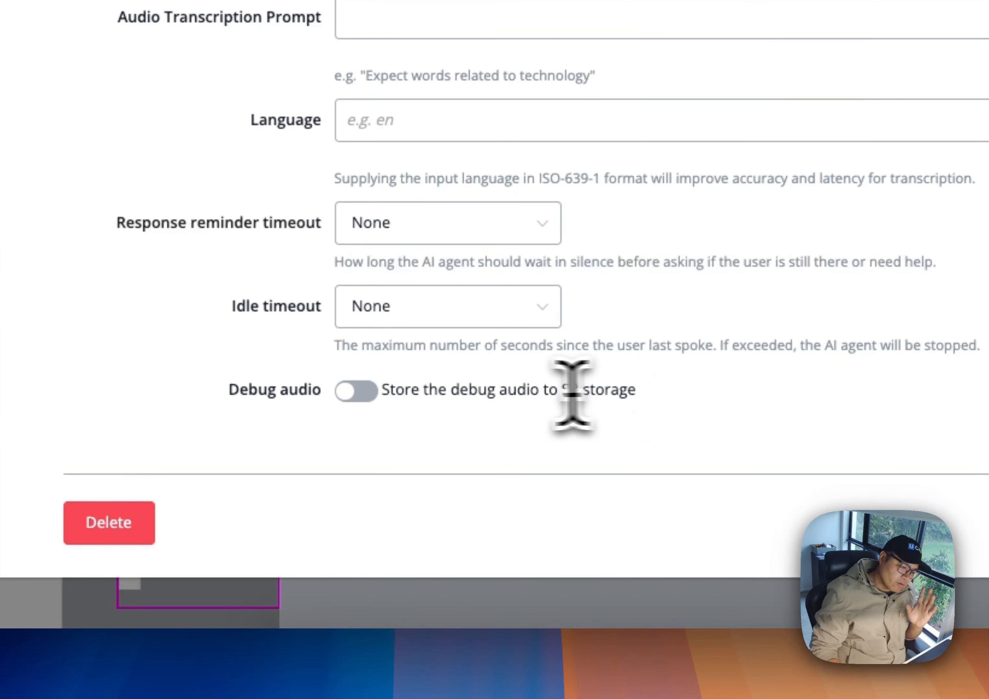
- Enable Debug audio storage to S3 for the Weather checker agent and save the settings
{"action": "left_click", "coordinate": [357, 392]}
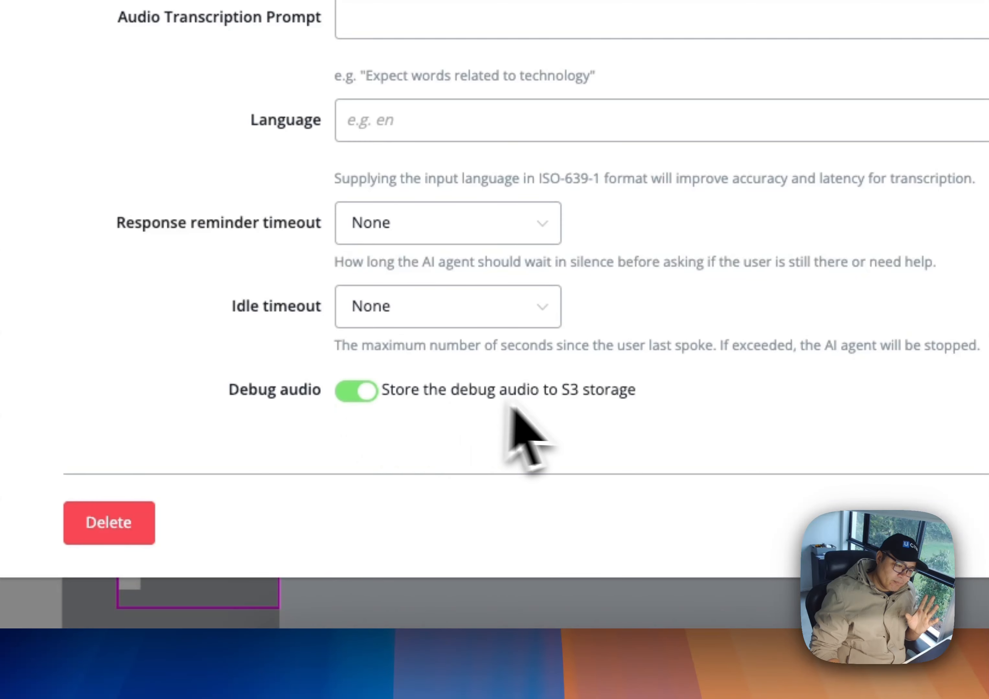
{"action": "left_click_drag", "start_coordinate": [563, 391], "coordinate": [640, 393]}
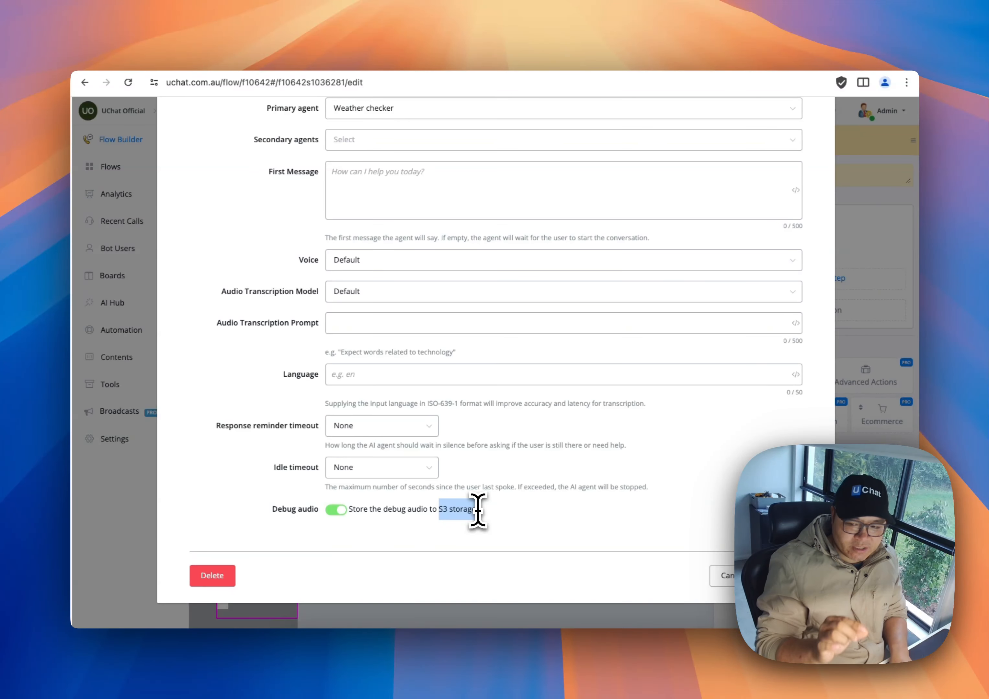
{"action": "left_click_drag", "start_coordinate": [478, 510], "coordinate": [526, 519]}
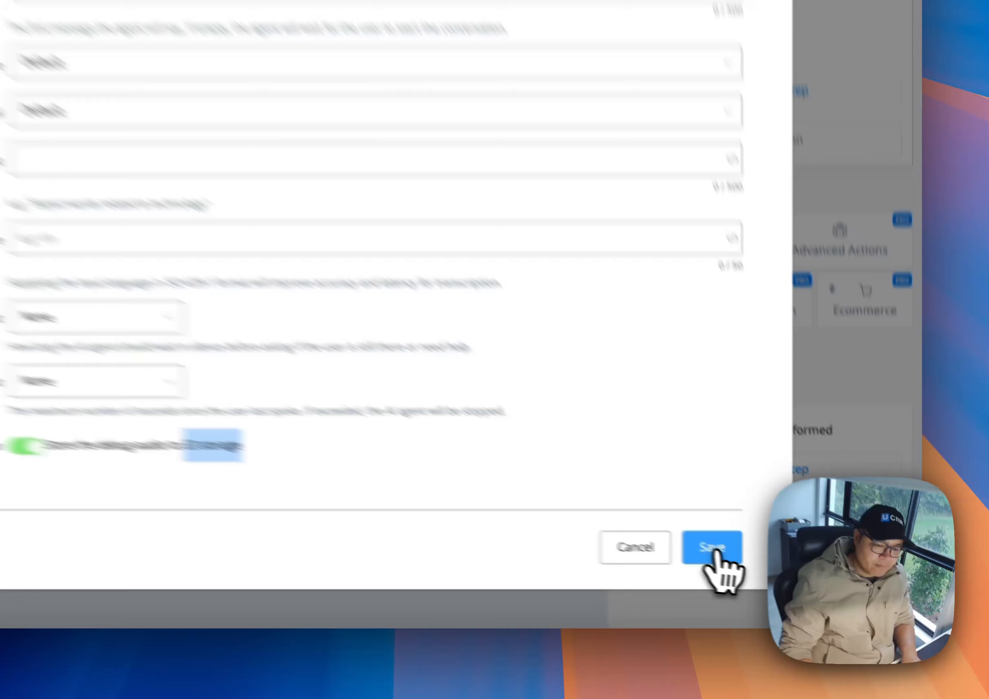
{"action": "left_click", "coordinate": [715, 553]}
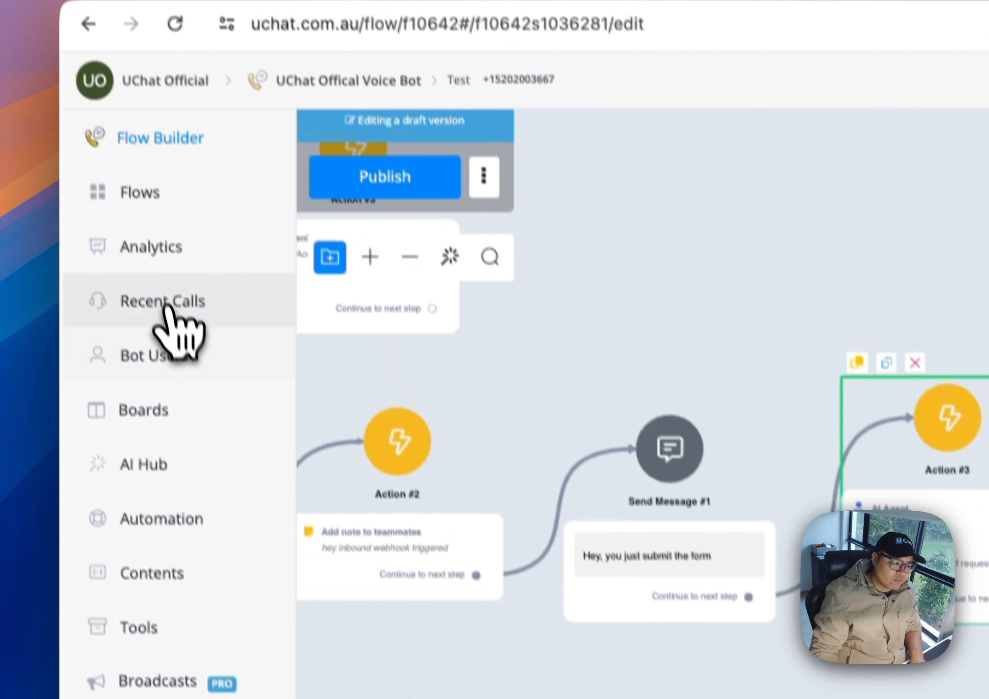
- Open the most recent conversation in Recent Calls and highlight the message "Hey, you just submit the form" to review the call history
{"action": "left_click", "coordinate": [166, 316]}
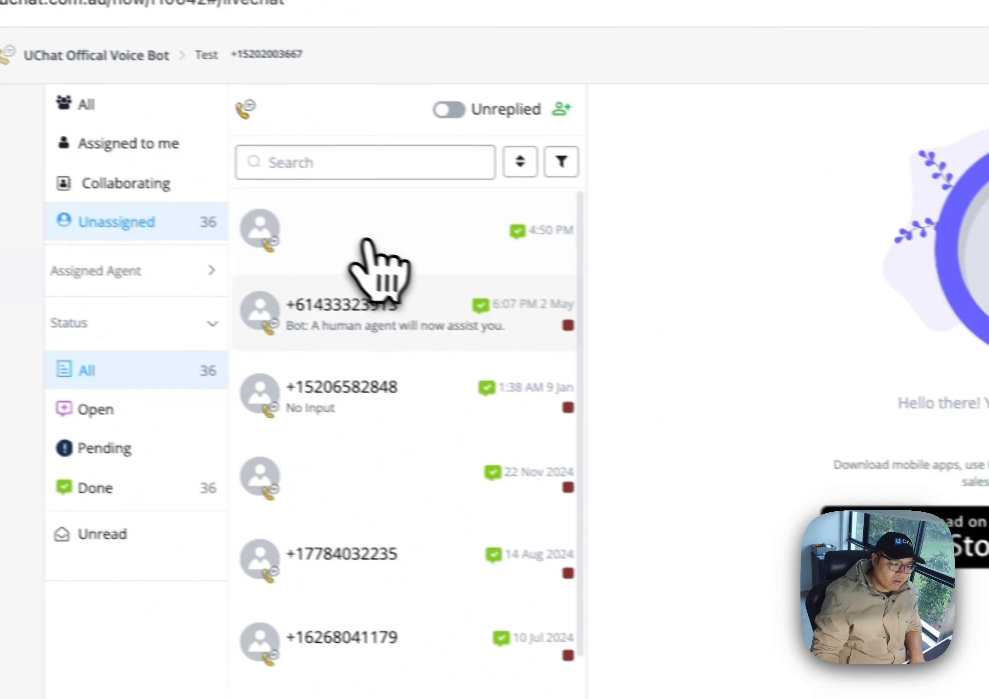
{"action": "left_click", "coordinate": [608, 293]}
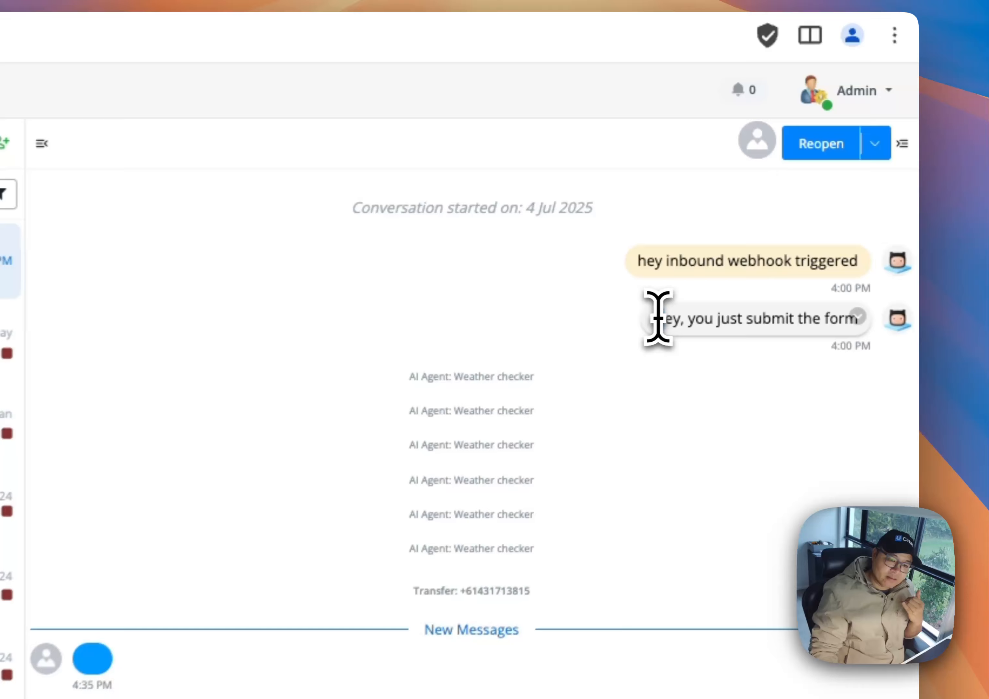
{"action": "left_click_drag", "start_coordinate": [783, 227], "coordinate": [878, 228]}
{"action": "left_click_drag", "start_coordinate": [838, 323], "coordinate": [854, 324]}
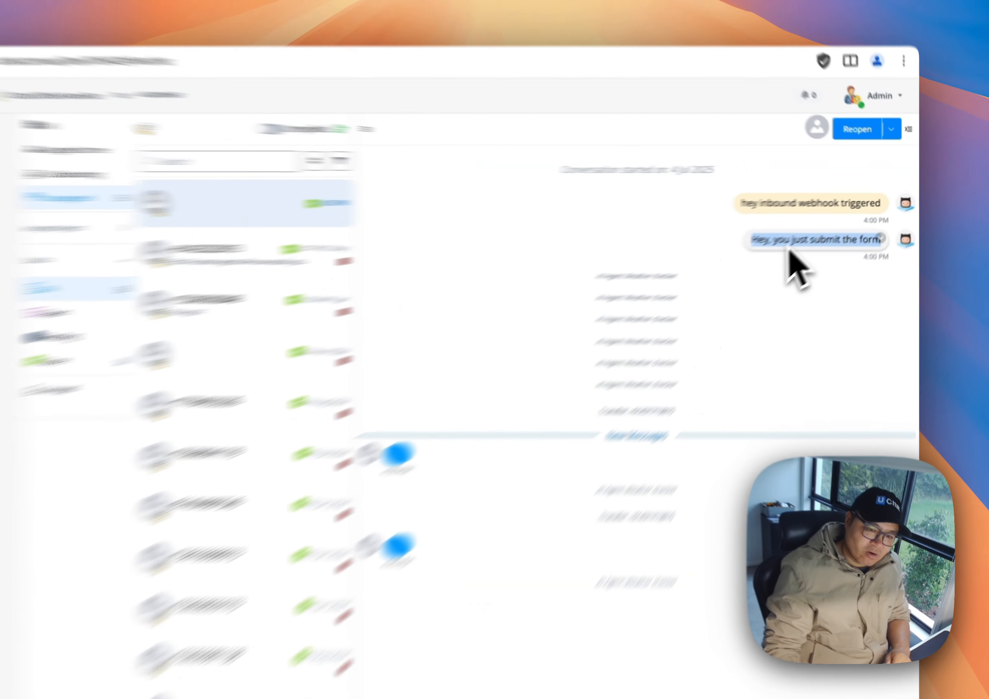
{"action": "left_click", "coordinate": [808, 230]}
{"action": "left_click_drag", "start_coordinate": [658, 272], "coordinate": [846, 275]}
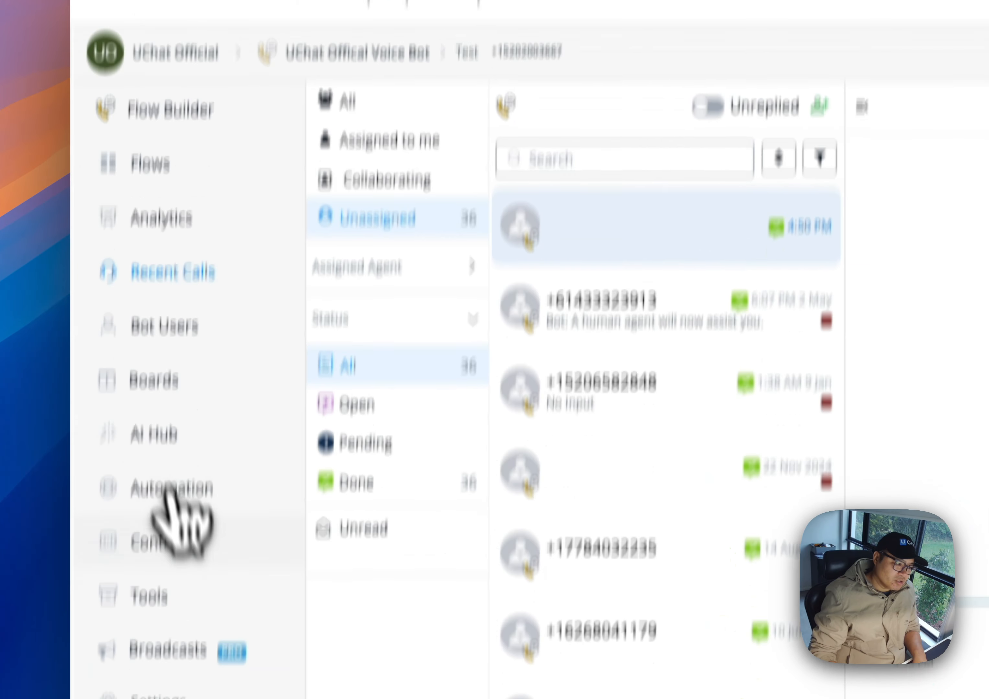
- Open the voice bot's Inbound Webhooks, look at the sub flows that a webhook can run, and close the selection unchanged
{"action": "left_click", "coordinate": [183, 601]}
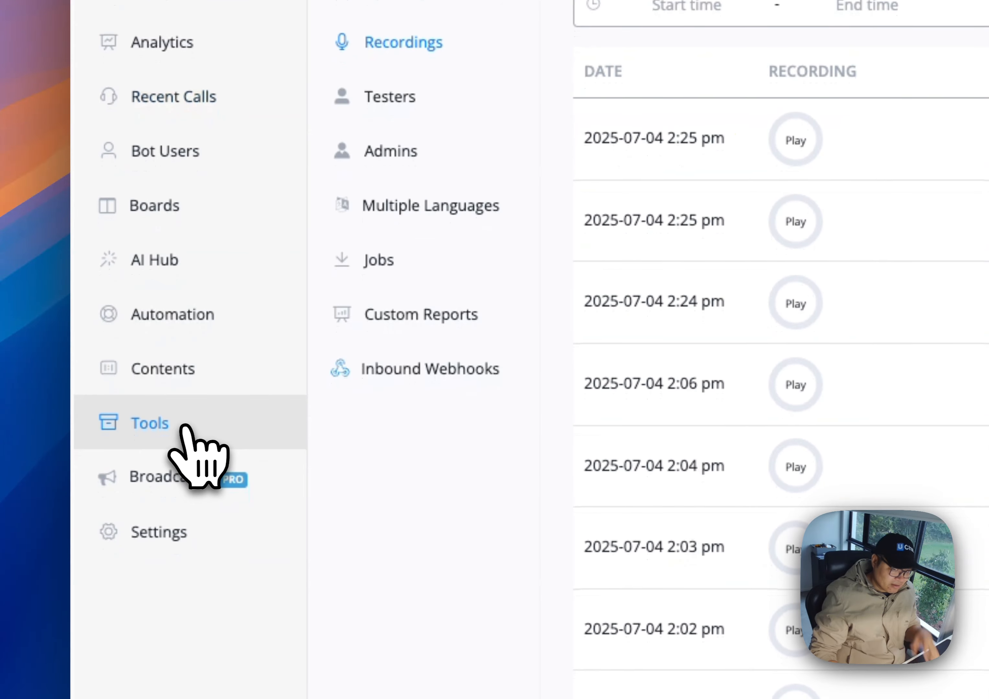
{"action": "left_click", "coordinate": [407, 375]}
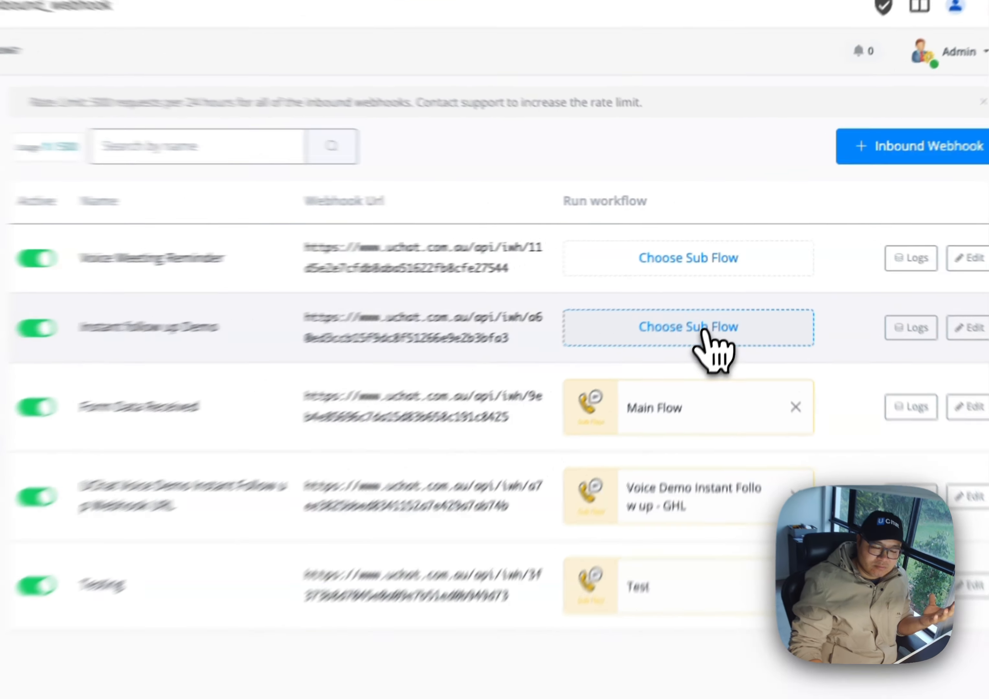
{"action": "left_click", "coordinate": [732, 280]}
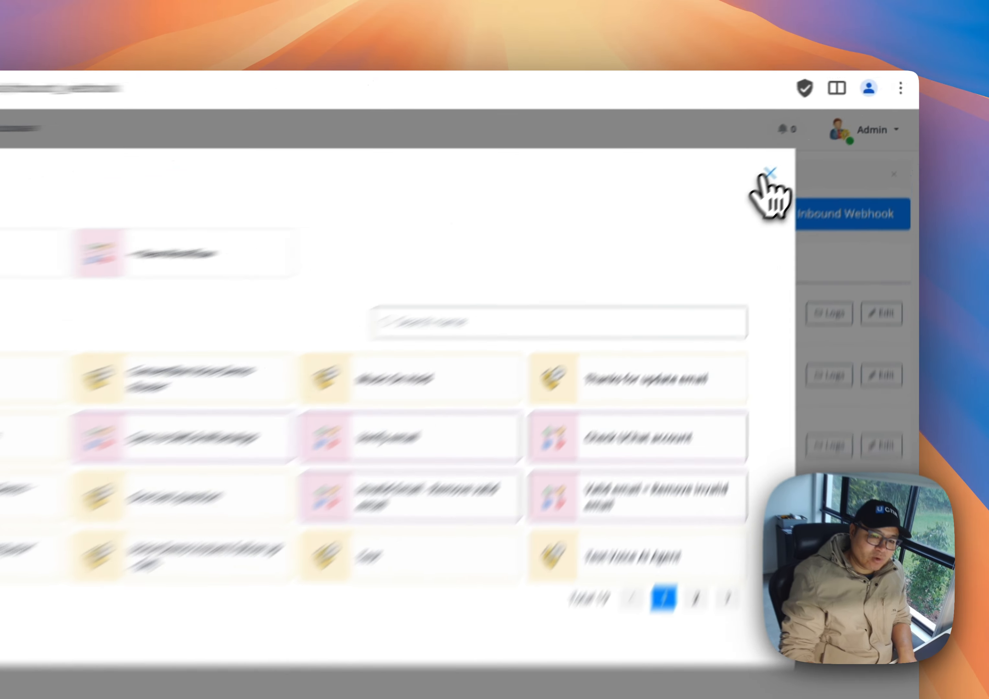
{"action": "left_click", "coordinate": [816, 140]}
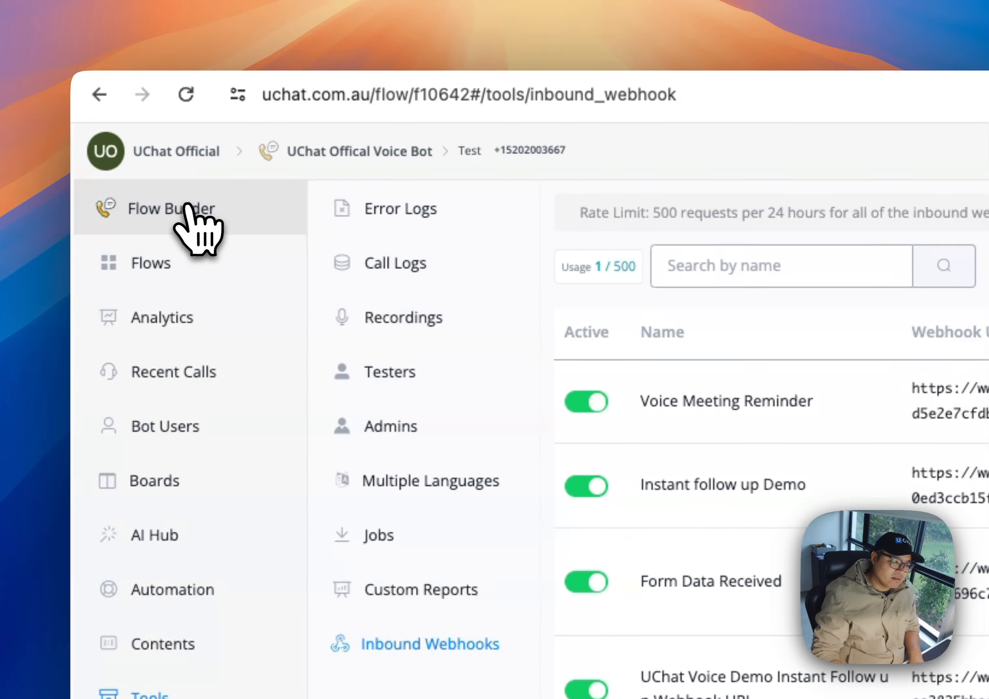
- Switch to the workspace's UChat Official Omnichannel Bot and open its 2-node test sub flow dated Jul 4th, 2025 4:00 PM
{"action": "left_click", "coordinate": [188, 210]}
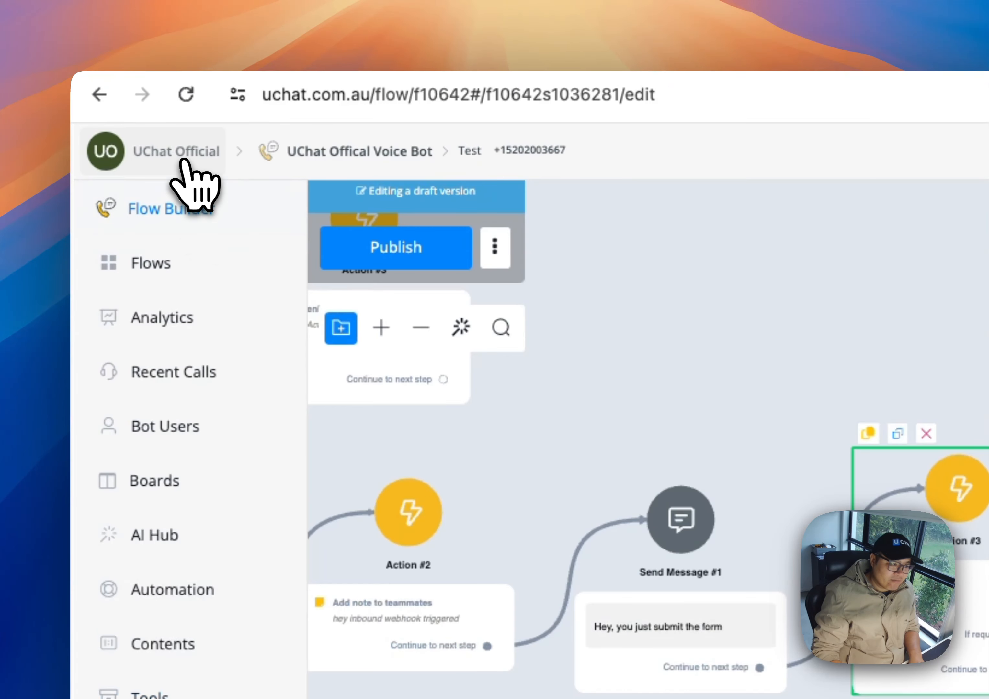
{"action": "left_click", "coordinate": [185, 161]}
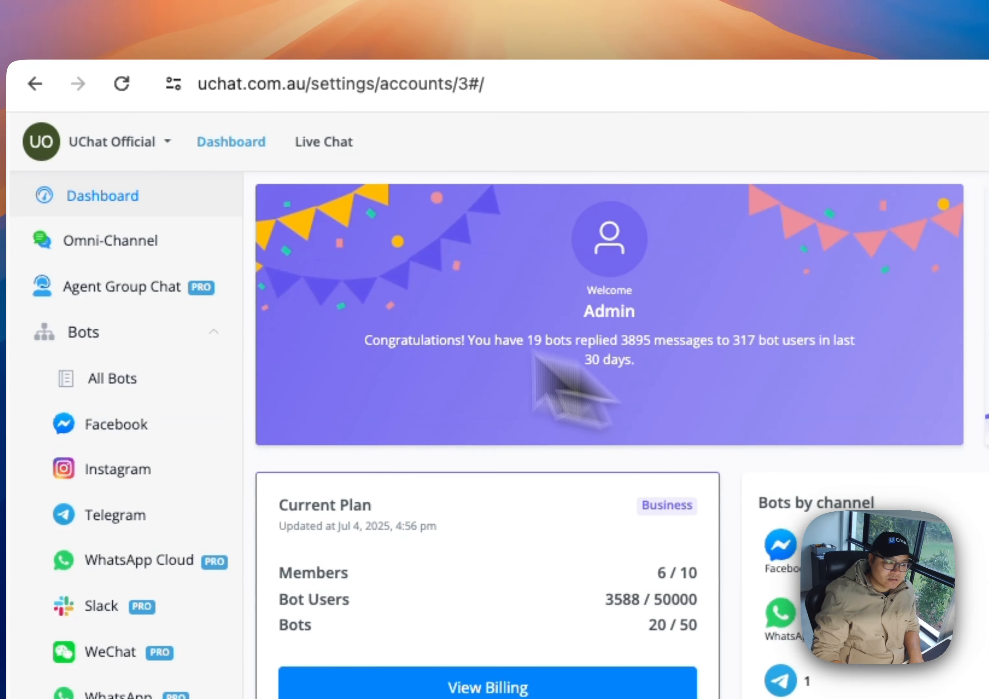
{"action": "left_click", "coordinate": [158, 258]}
{"action": "left_click", "coordinate": [286, 272]}
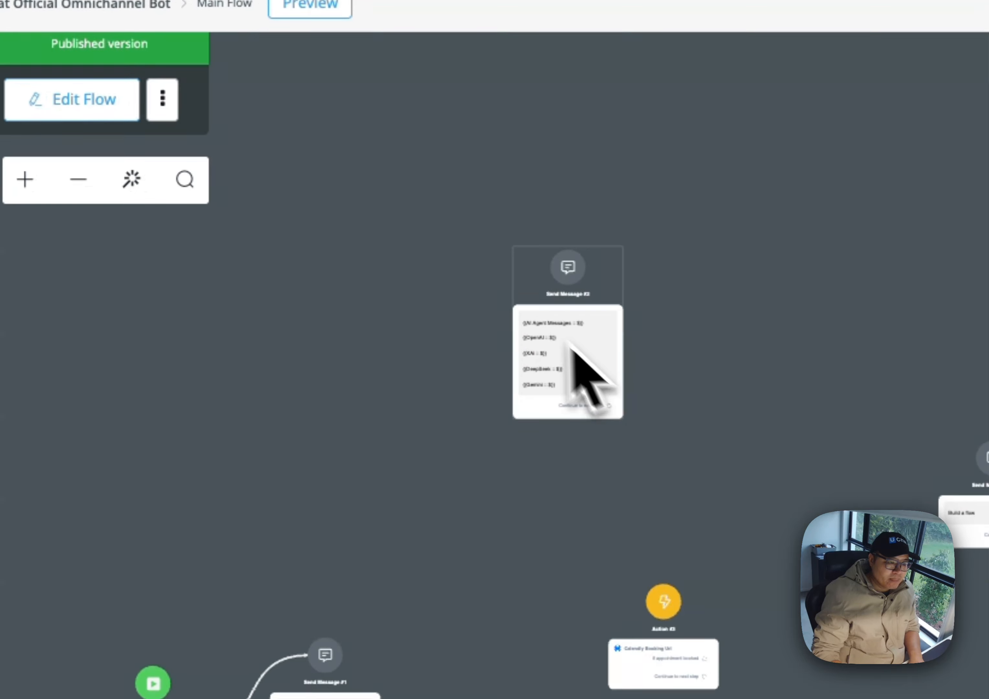
{"action": "left_click", "coordinate": [48, 196]}
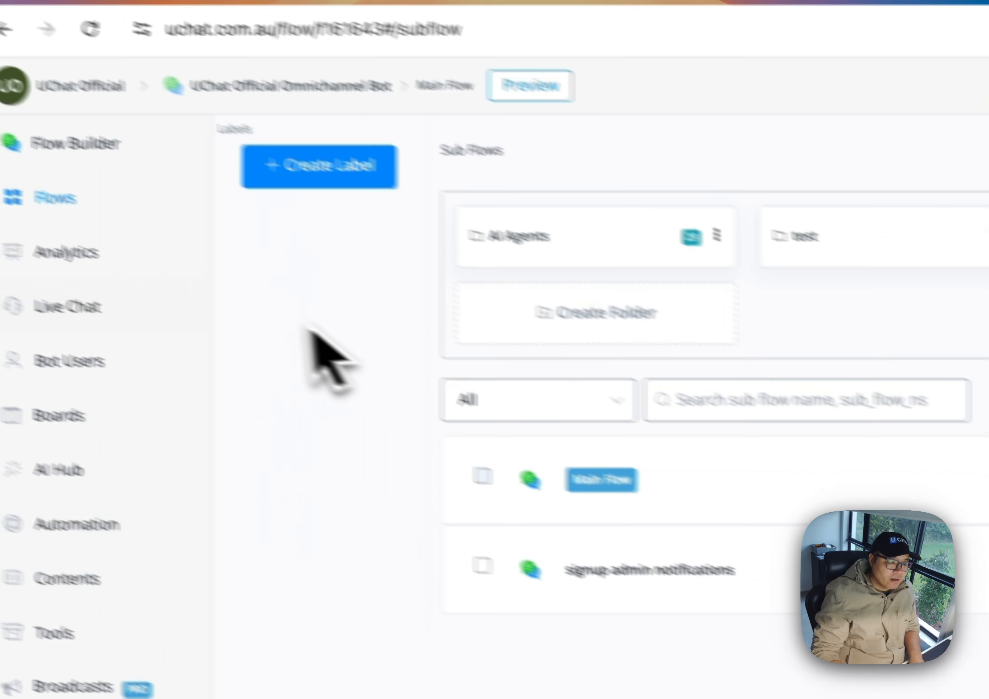
{"action": "left_click", "coordinate": [691, 194]}
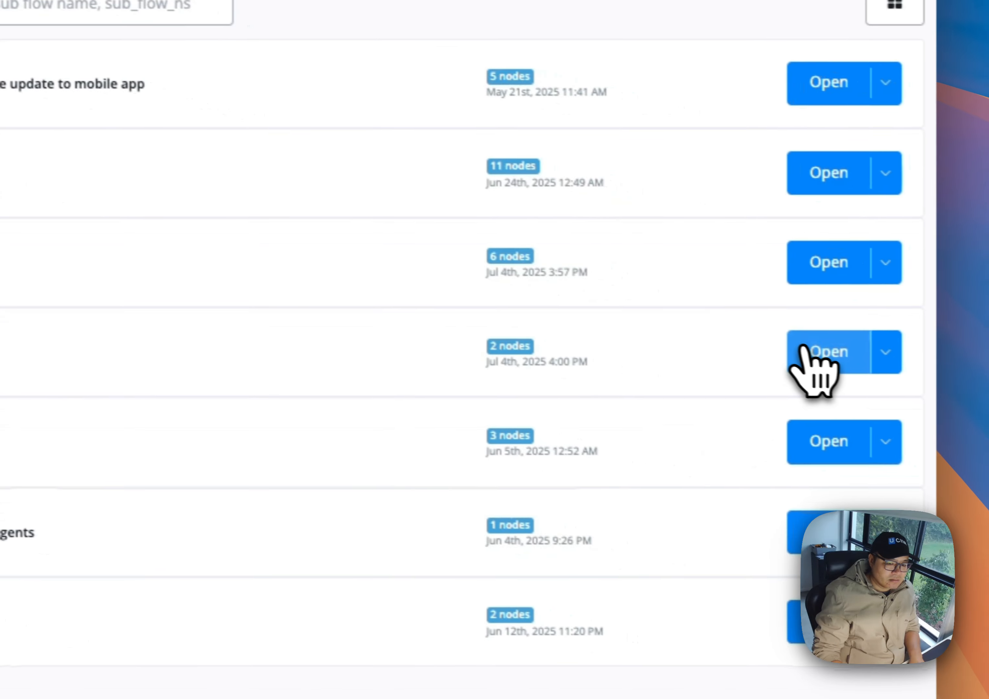
{"action": "left_click", "coordinate": [807, 348]}
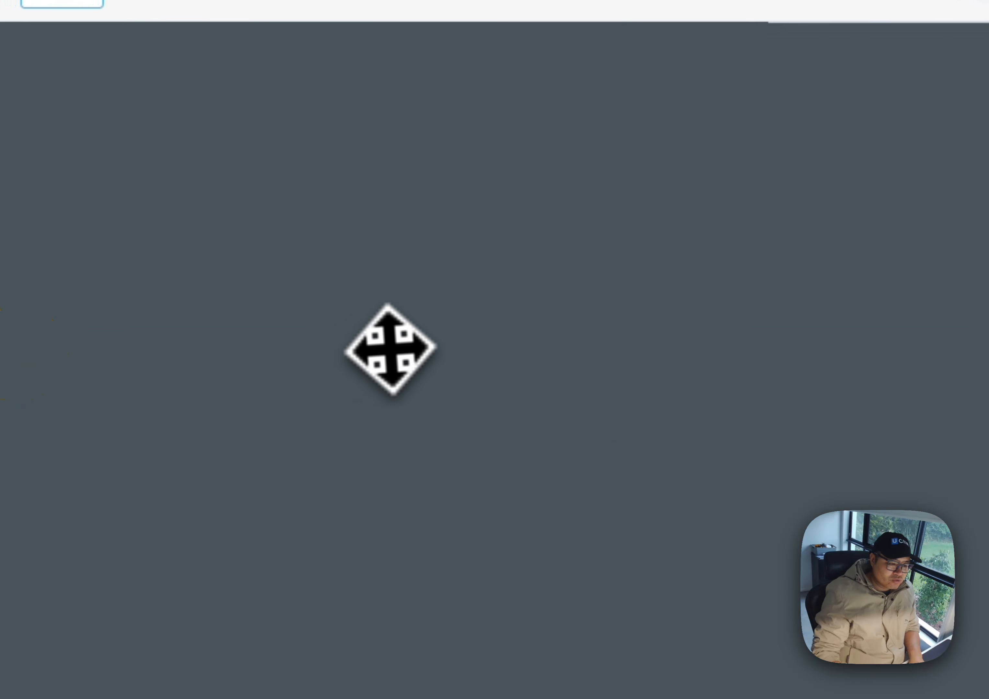
- Add a new Action step on the empty canvas and give it a Make Phone Call notification action
{"action": "right_click", "coordinate": [295, 248]}
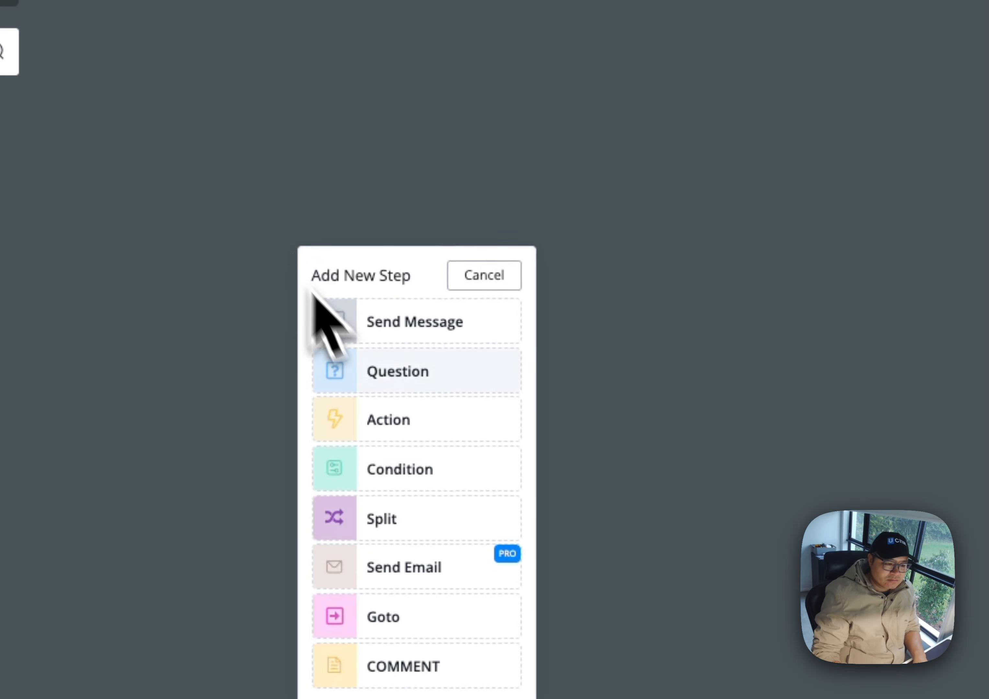
{"action": "left_click", "coordinate": [398, 419]}
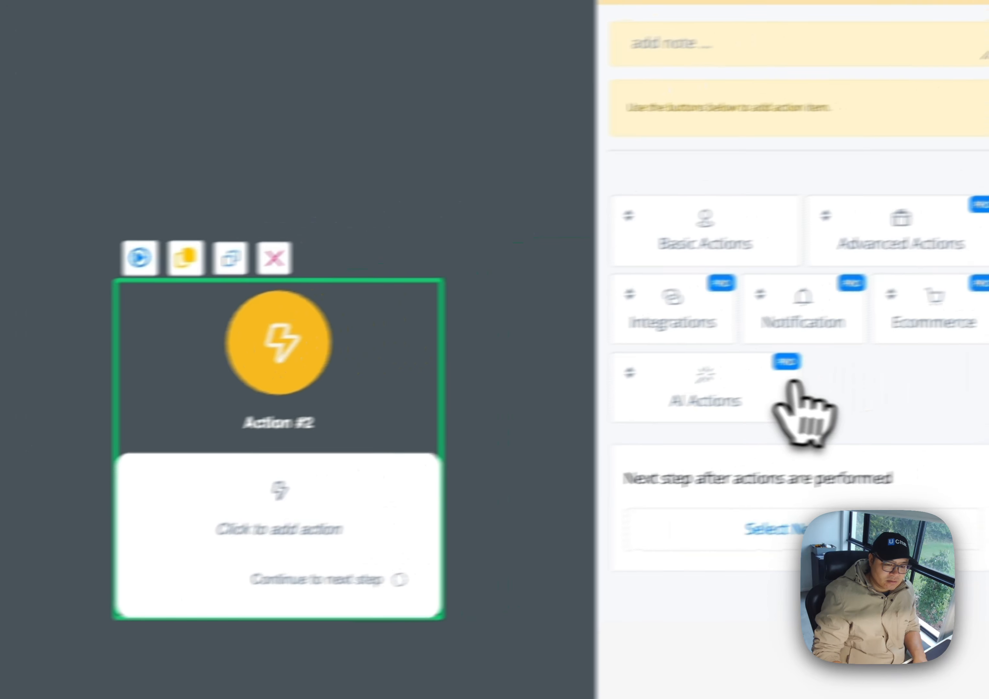
{"action": "left_click", "coordinate": [715, 345]}
{"action": "left_click", "coordinate": [718, 526]}
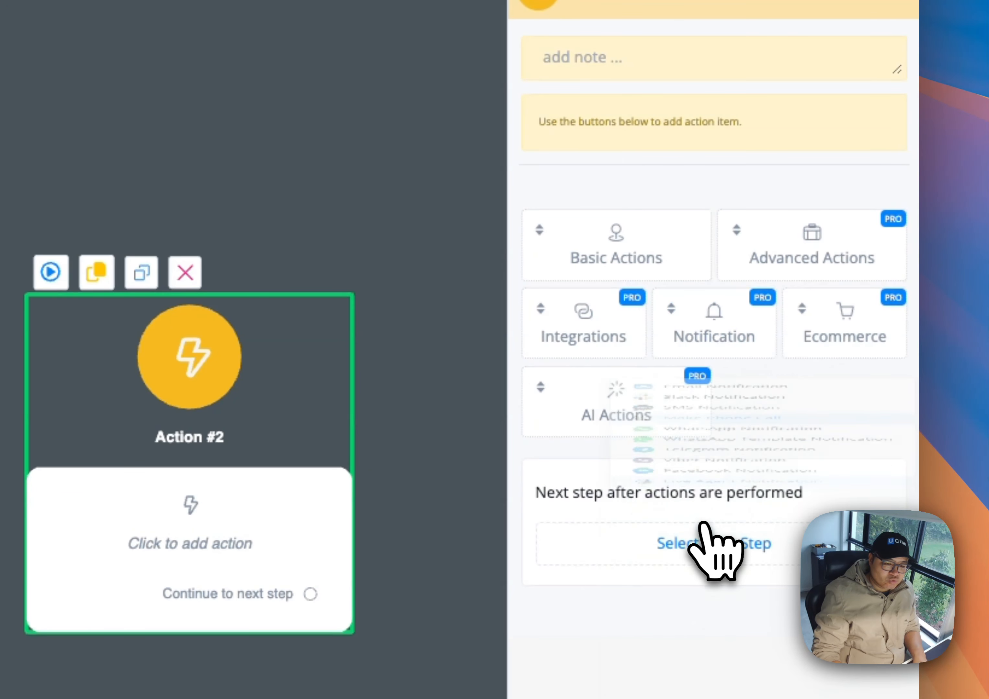
- Configure the Make Phone Call action with the voice bot's number as From Phone Number and the Phone system field as To Phone Number
{"action": "left_click", "coordinate": [601, 182]}
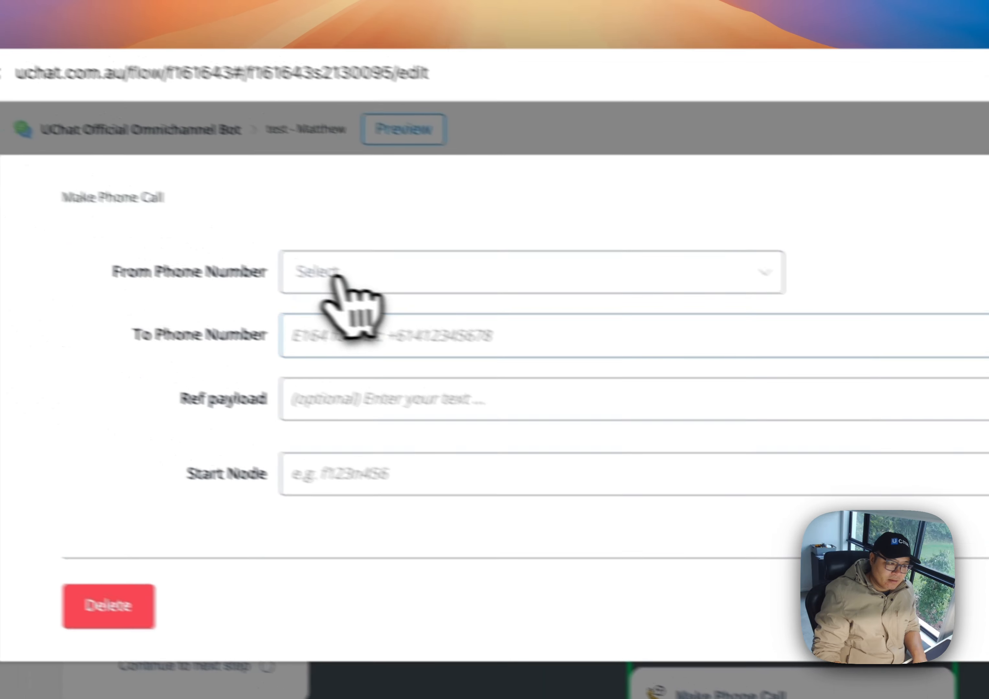
{"action": "left_click", "coordinate": [355, 282]}
{"action": "left_click", "coordinate": [434, 352]}
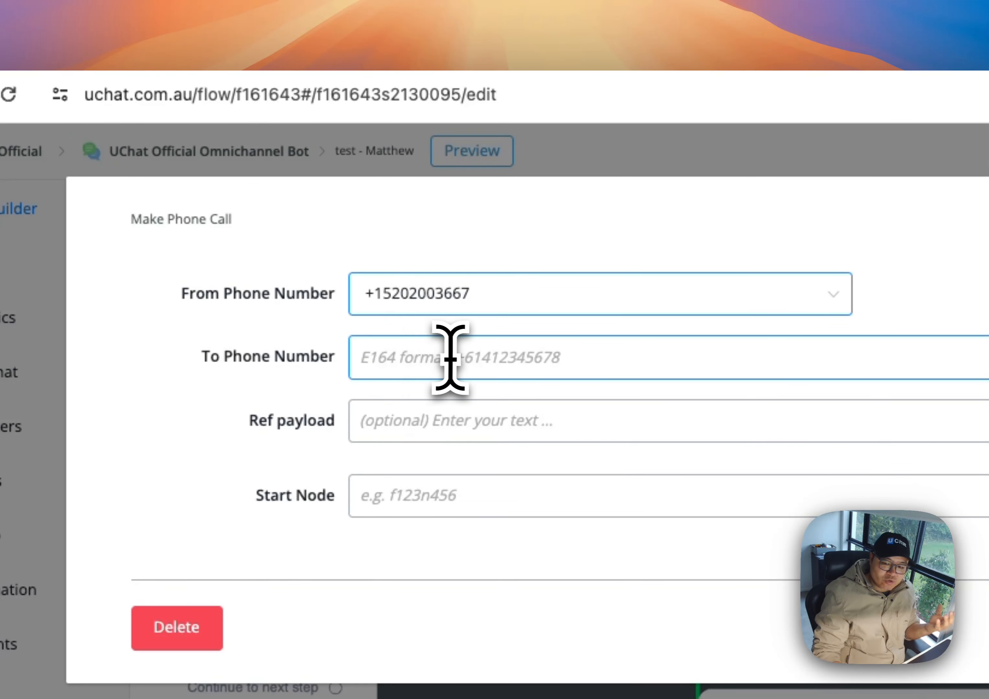
{"action": "left_click", "coordinate": [394, 362]}
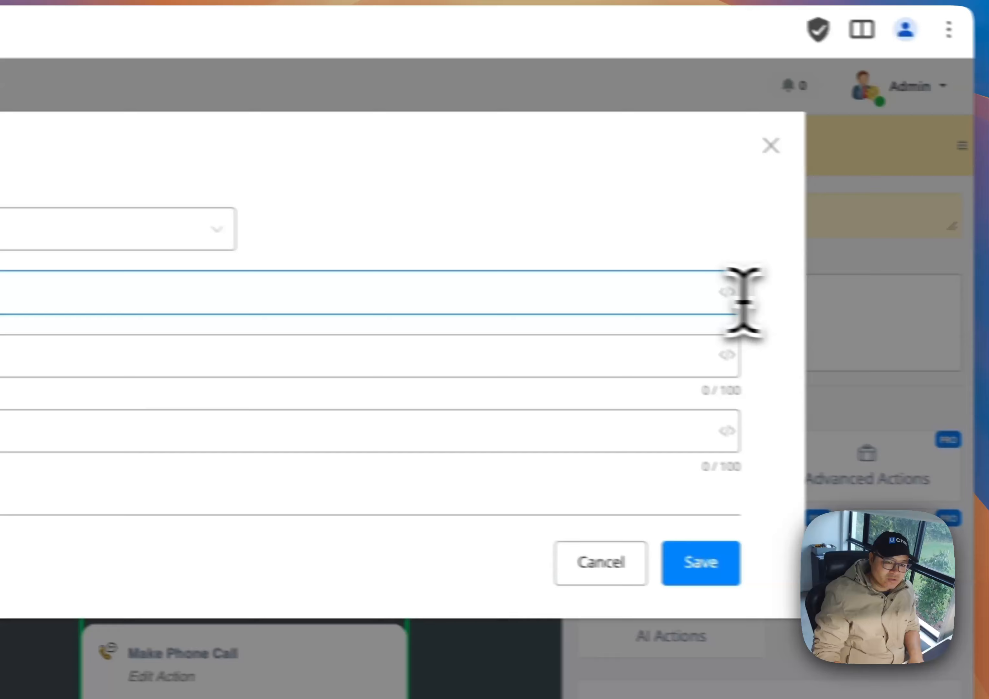
{"action": "left_click", "coordinate": [727, 291]}
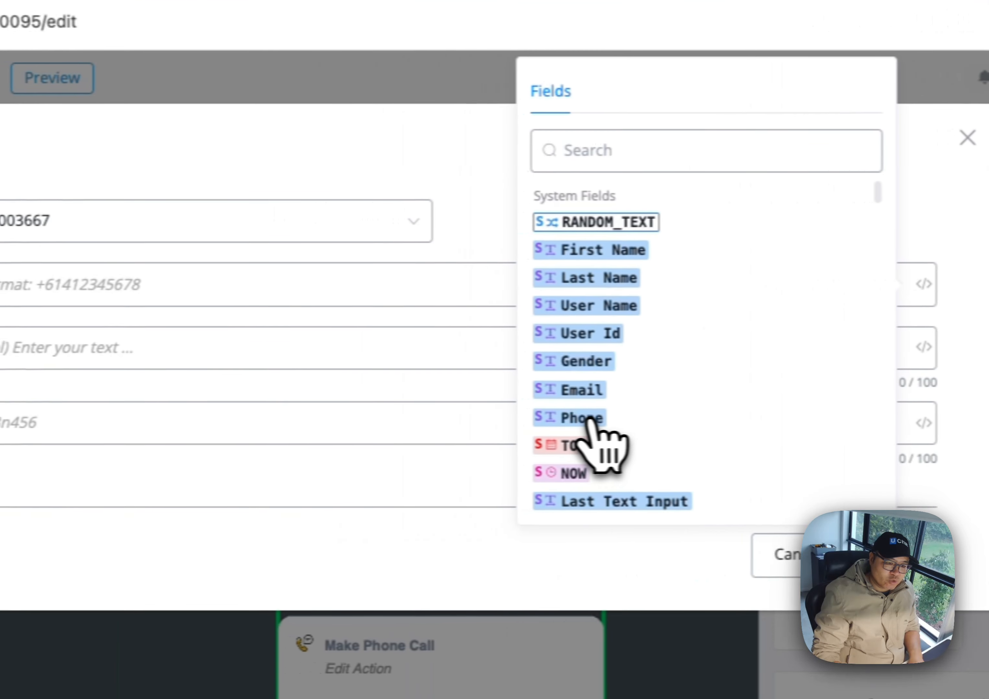
{"action": "left_click", "coordinate": [385, 425]}
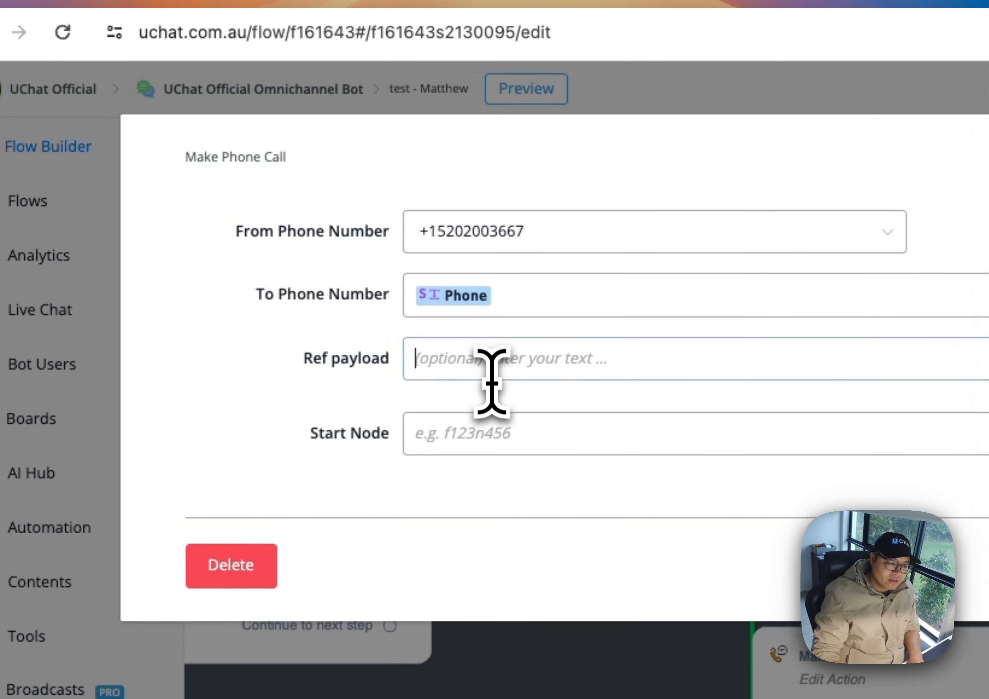
- Examine the optional Ref payload and Start Node fields of the Make Phone Call action
{"action": "left_click", "coordinate": [454, 366]}
{"action": "left_click", "coordinate": [457, 441]}
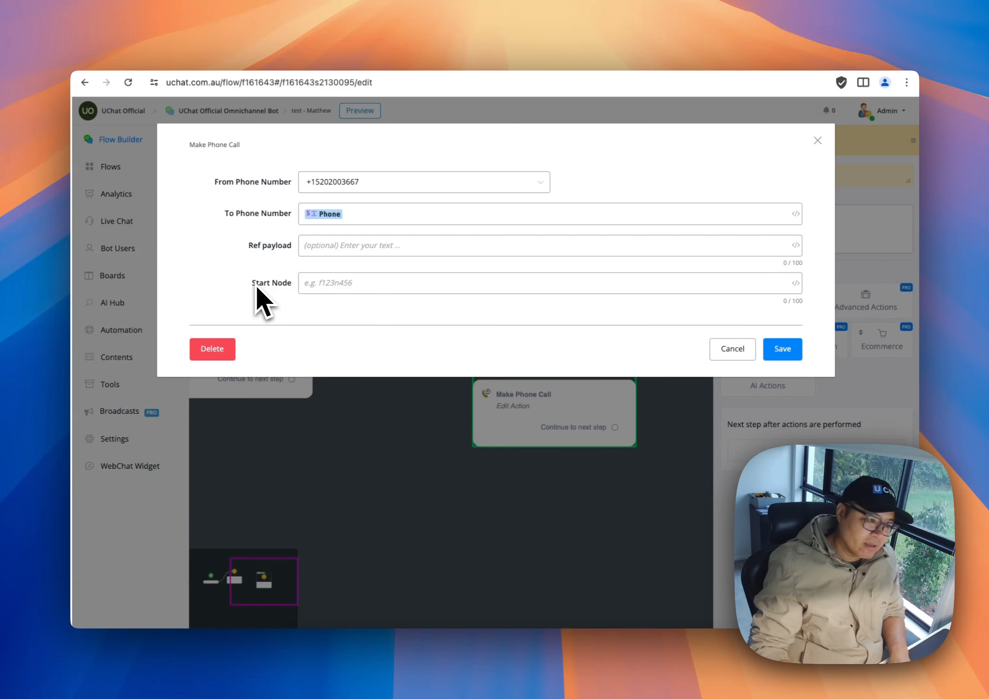
{"action": "left_click", "coordinate": [334, 248]}
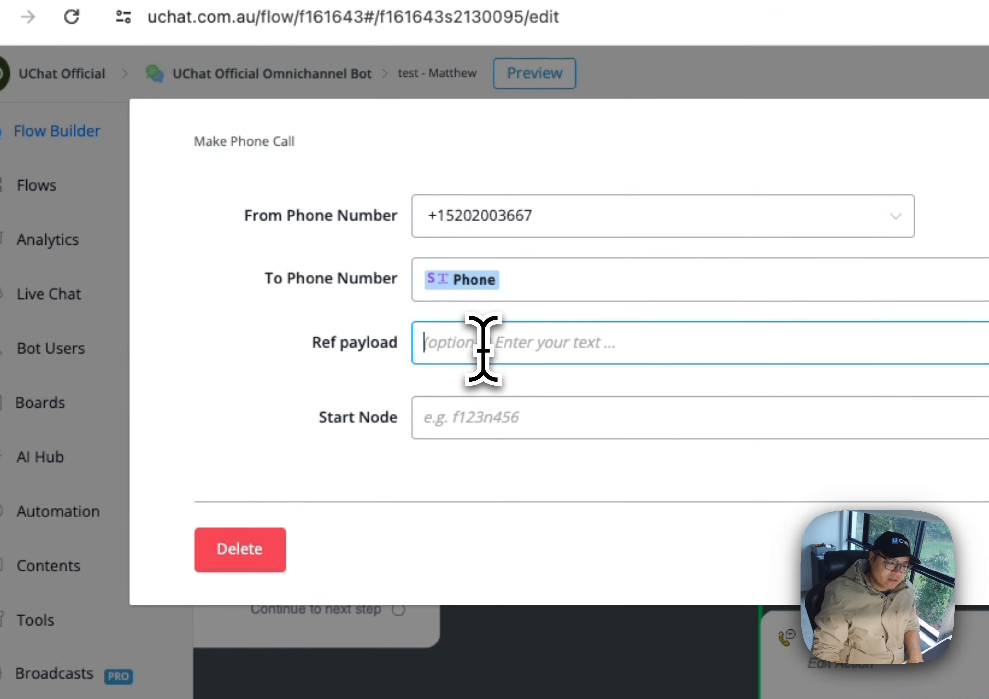